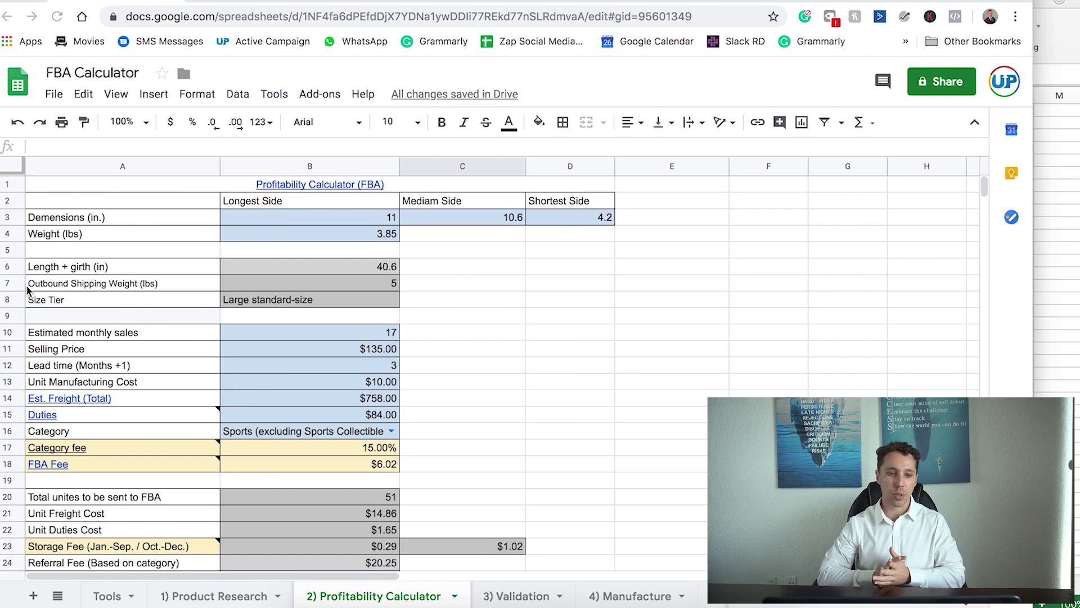
# Step: Switch to the HYDRO CELL water bottle listing on Amazon and open its Helium 10 Profitability Calculator
pyautogui.click(59, 217)
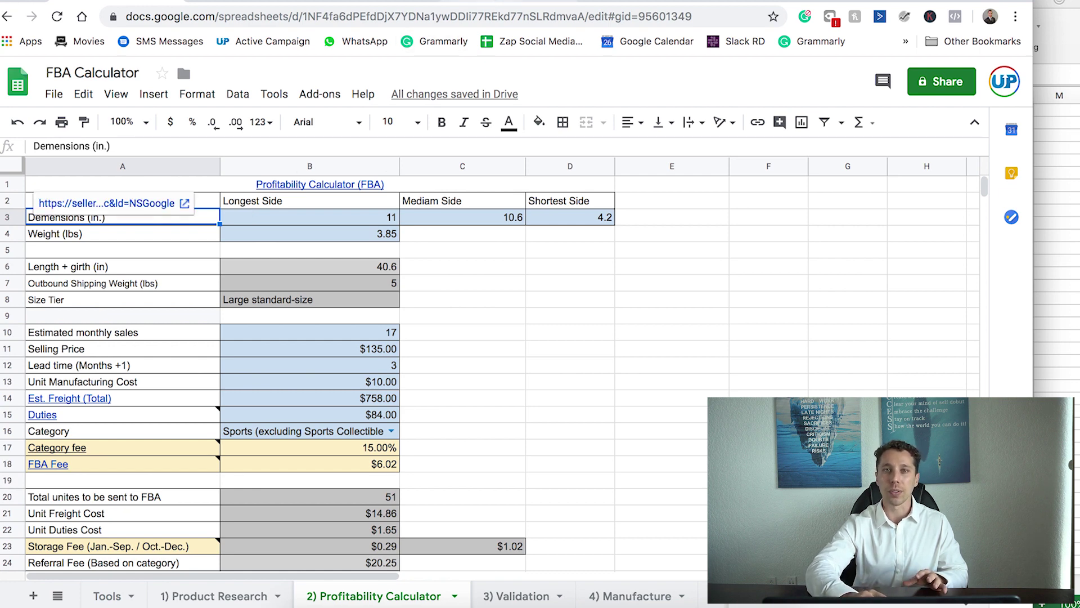
pyautogui.click(494, 1)
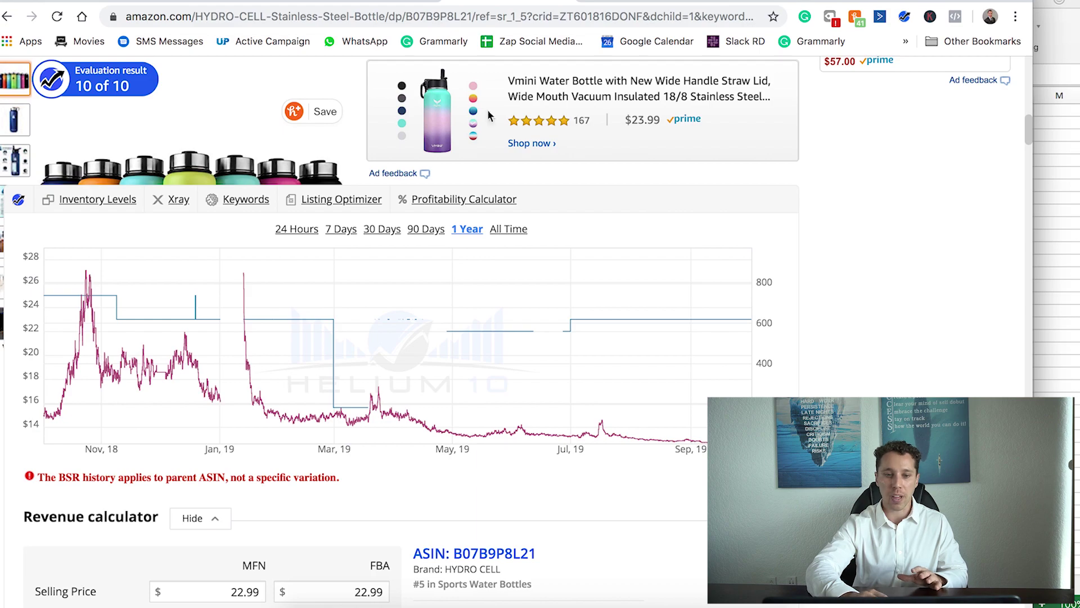
pyautogui.scroll(5, 452, 272)
pyautogui.scroll(10, 452, 272)
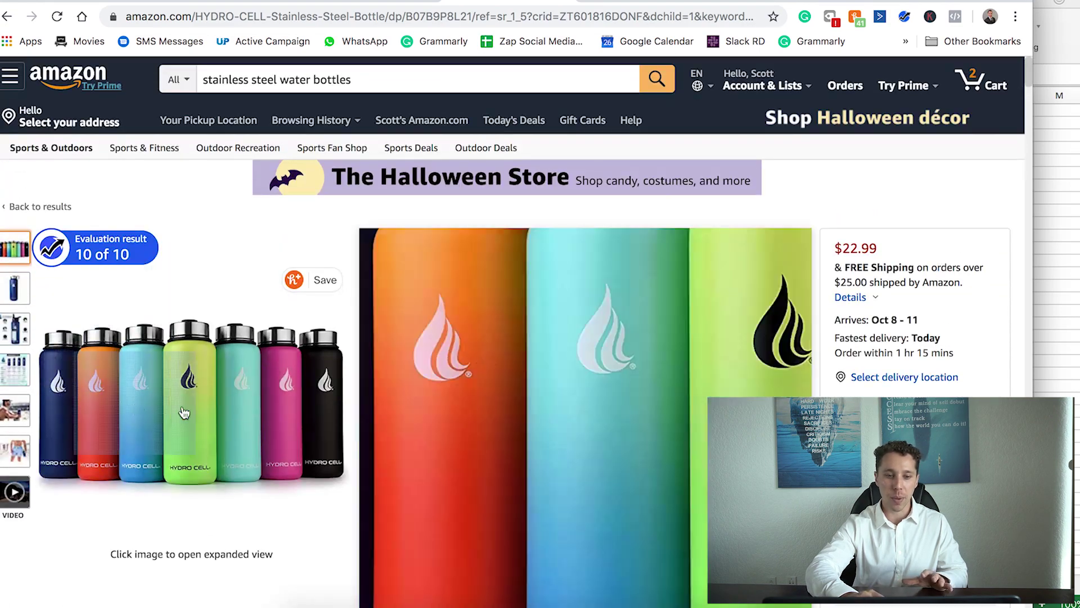
pyautogui.moveTo(376, 335)
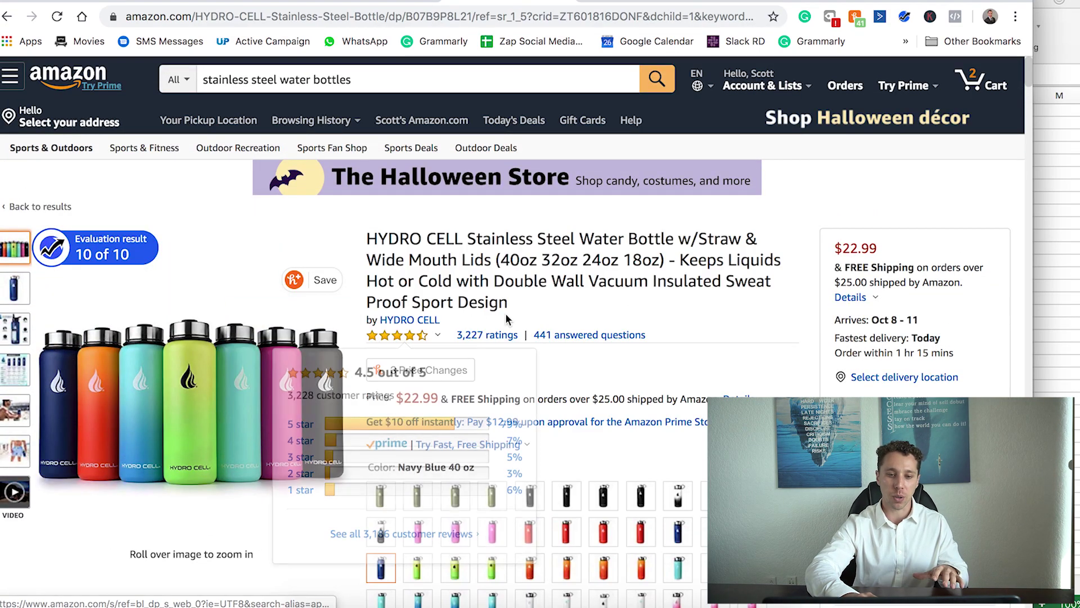
pyautogui.scroll(-9, 539, 315)
pyautogui.scroll(-8, 539, 315)
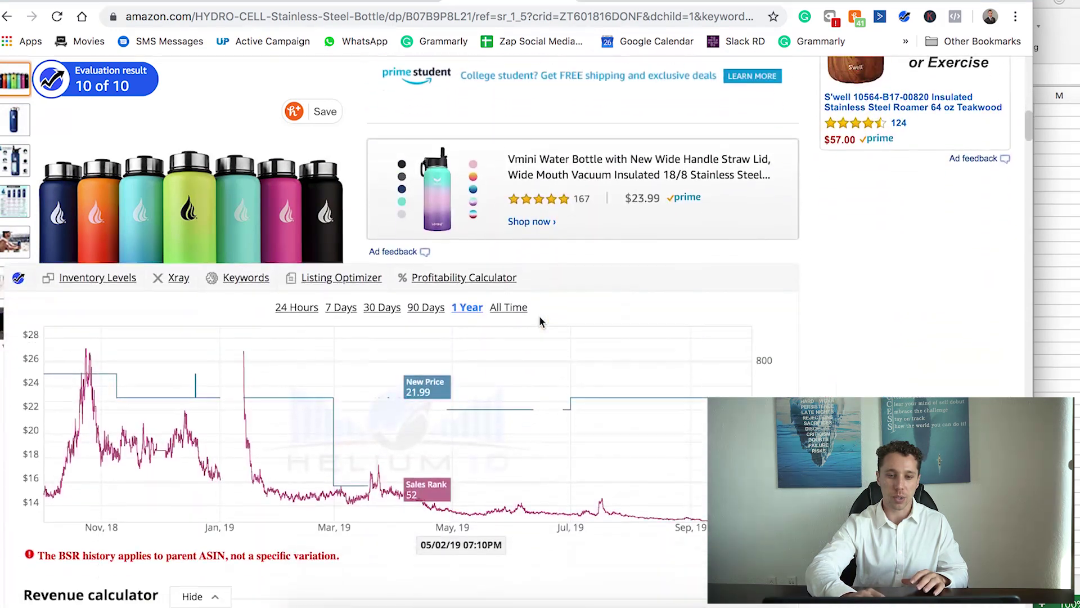
pyautogui.click(451, 279)
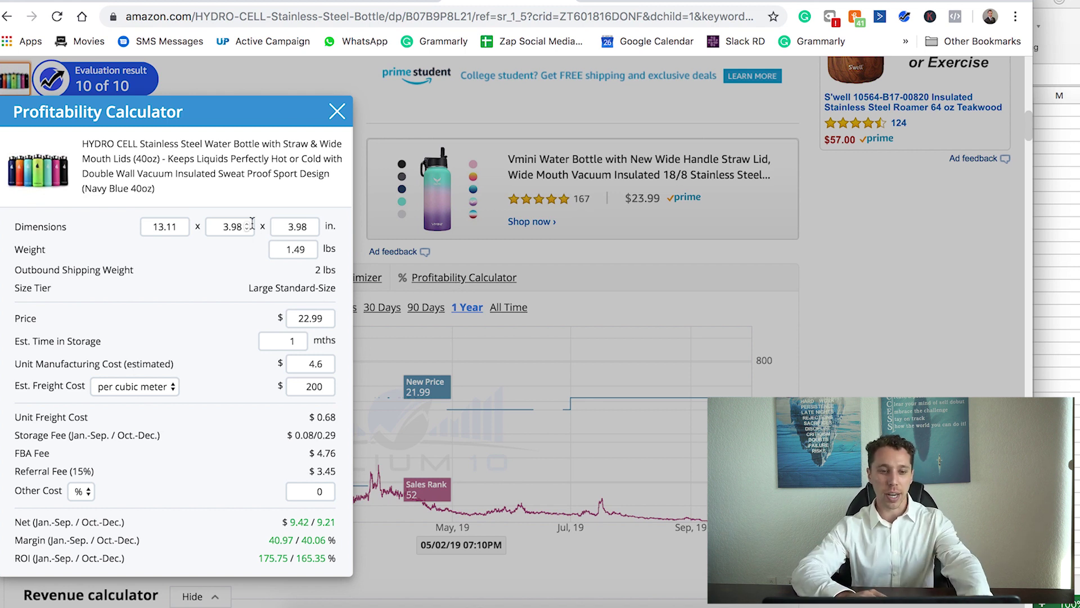
# Step: Copy the bottle's first dimension, 13.11 in, from the listing's calculator into the sheet's Longest Side cell B3
pyautogui.doubleClick(176, 225)
pyautogui.hotkey('ctrl', 'c')
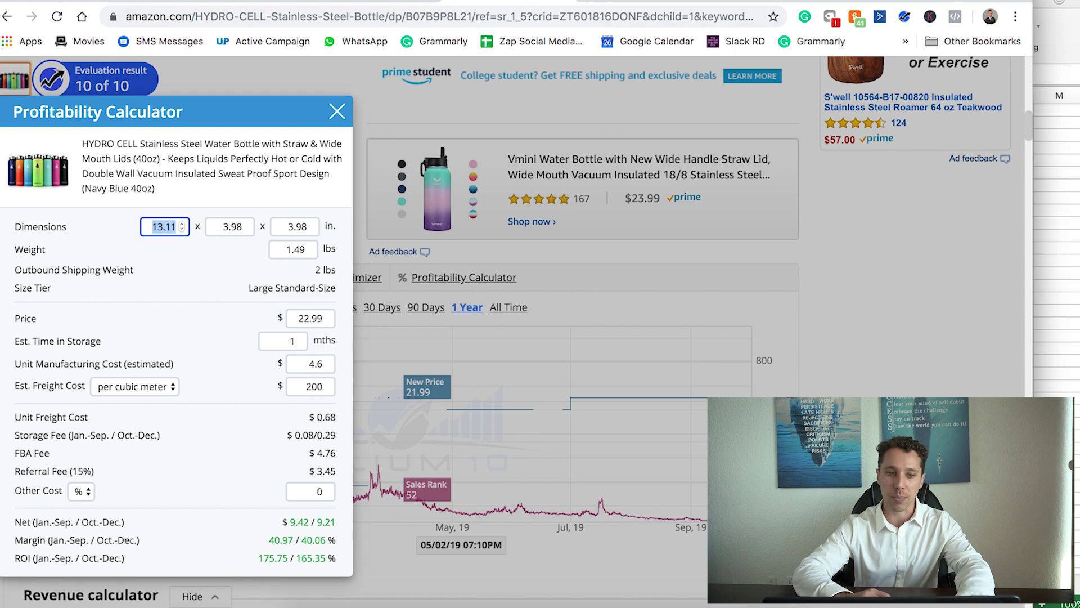
pyautogui.click(147, 1)
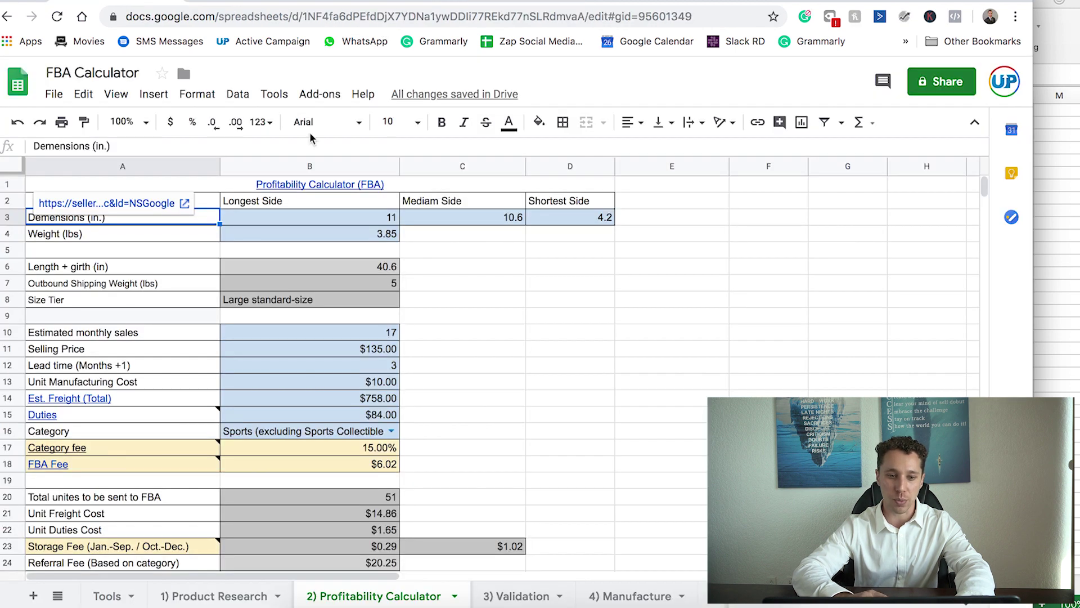
pyautogui.click(351, 212)
pyautogui.hotkey('ctrl', 'v')
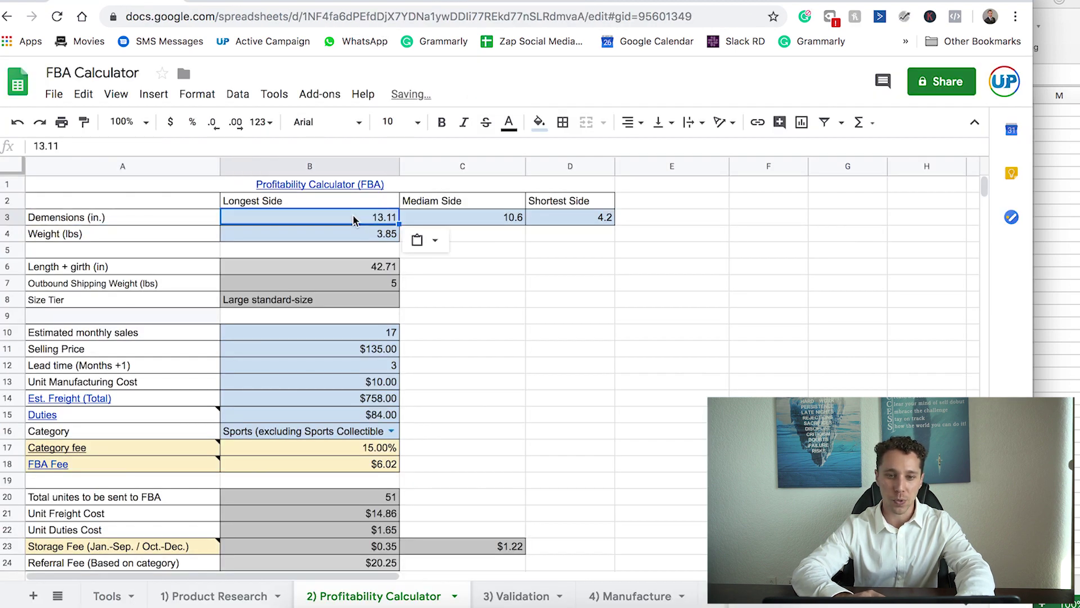
# Step: Copy the bottle's second dimension, 3.98 in, from the listing's calculator into the sheet's Mediam Side cell C3
pyautogui.click(510, 4)
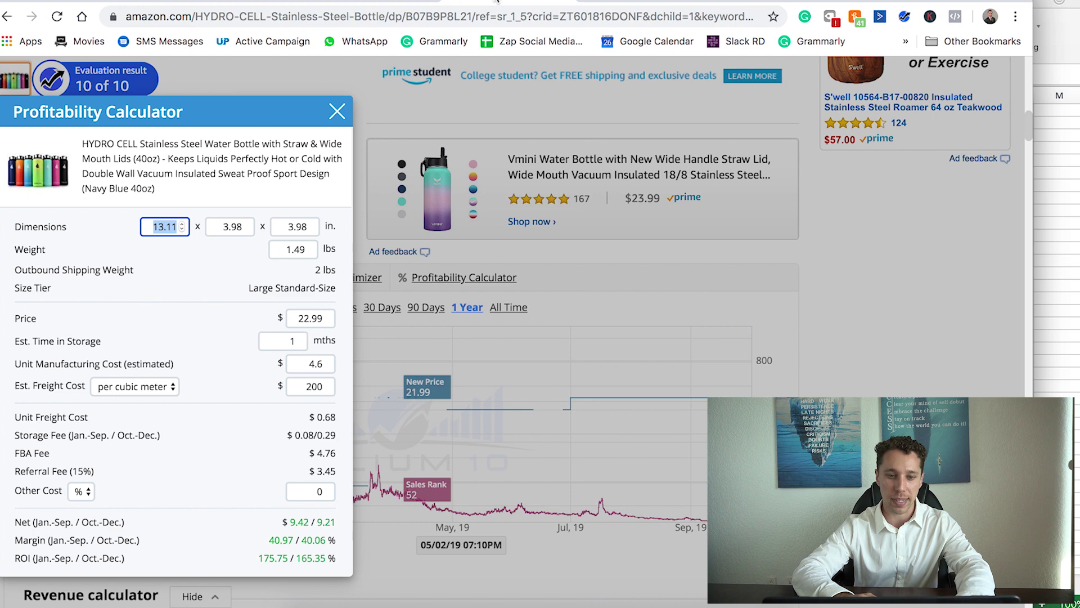
pyautogui.doubleClick(228, 227)
pyautogui.hotkey('ctrl', 'c')
pyautogui.click(148, 3)
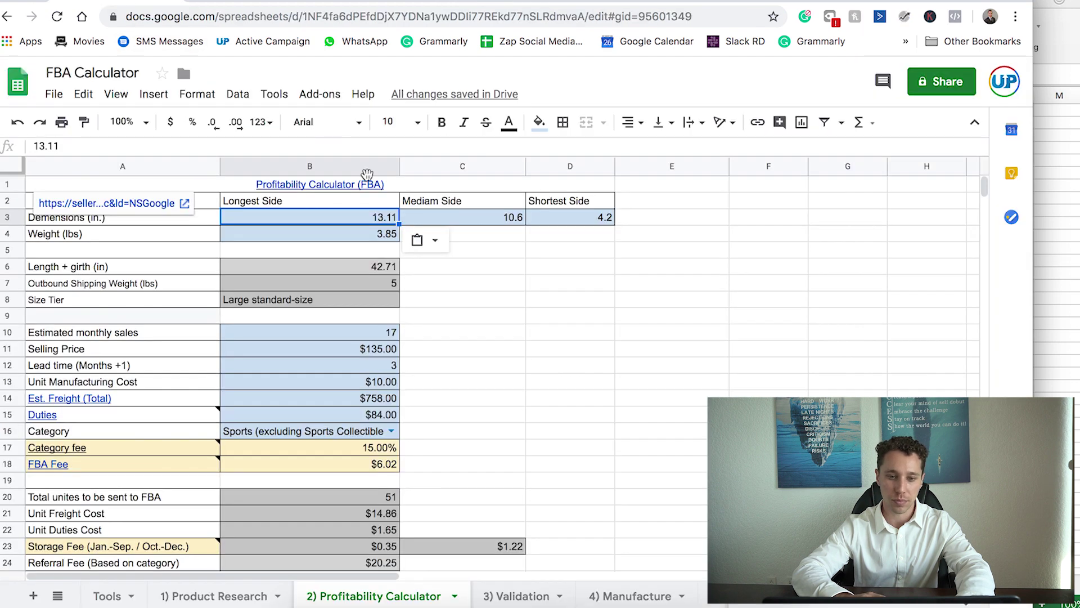
pyautogui.click(484, 217)
pyautogui.hotkey('ctrl', 'v')
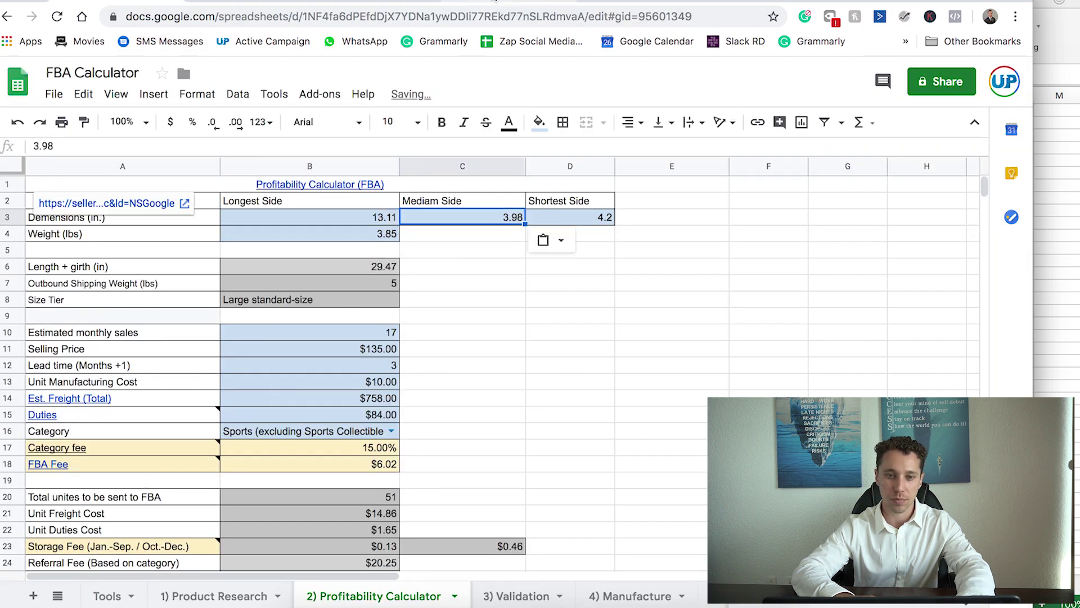
# Step: Copy the bottle's third dimension, 3.98 in, from the listing's calculator into the sheet's Shortest Side cell D3
pyautogui.click(495, 3)
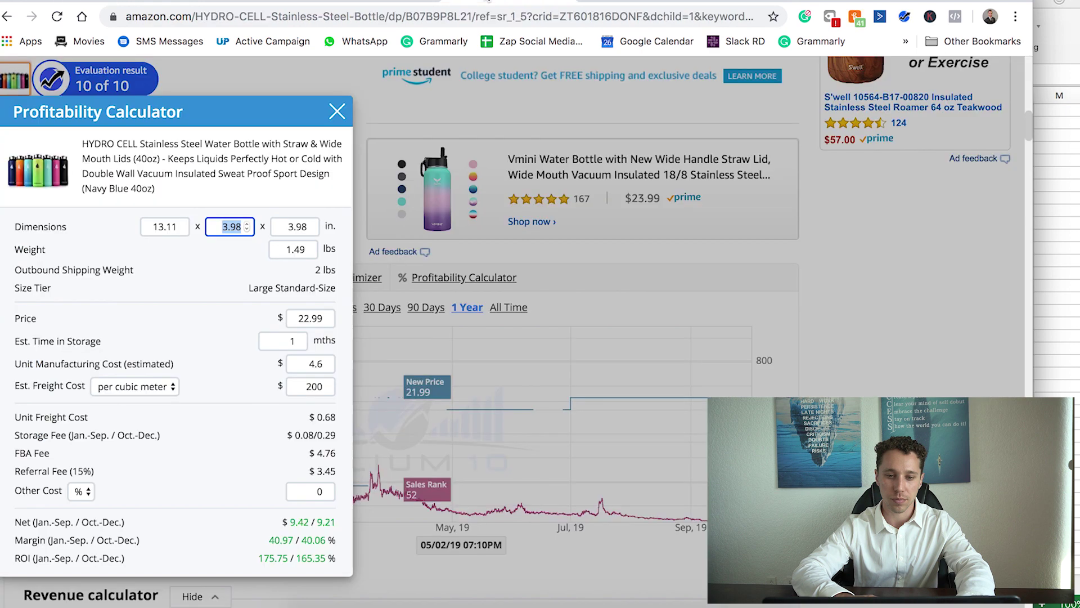
pyautogui.doubleClick(285, 226)
pyautogui.hotkey('ctrl', 'c')
pyautogui.click(158, 3)
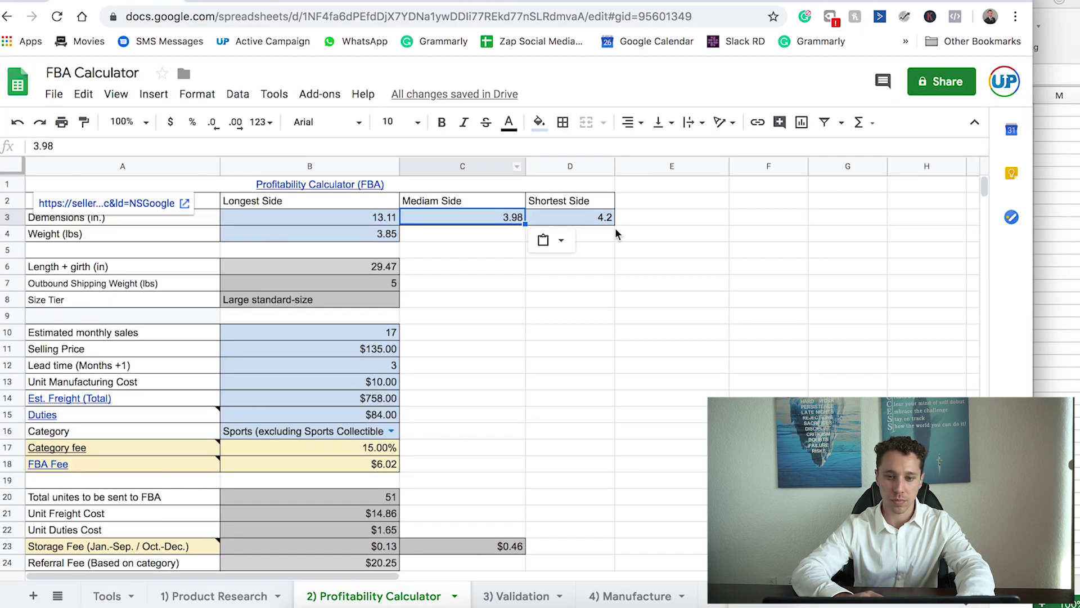
pyautogui.click(602, 218)
pyautogui.hotkey('ctrl', 'v')
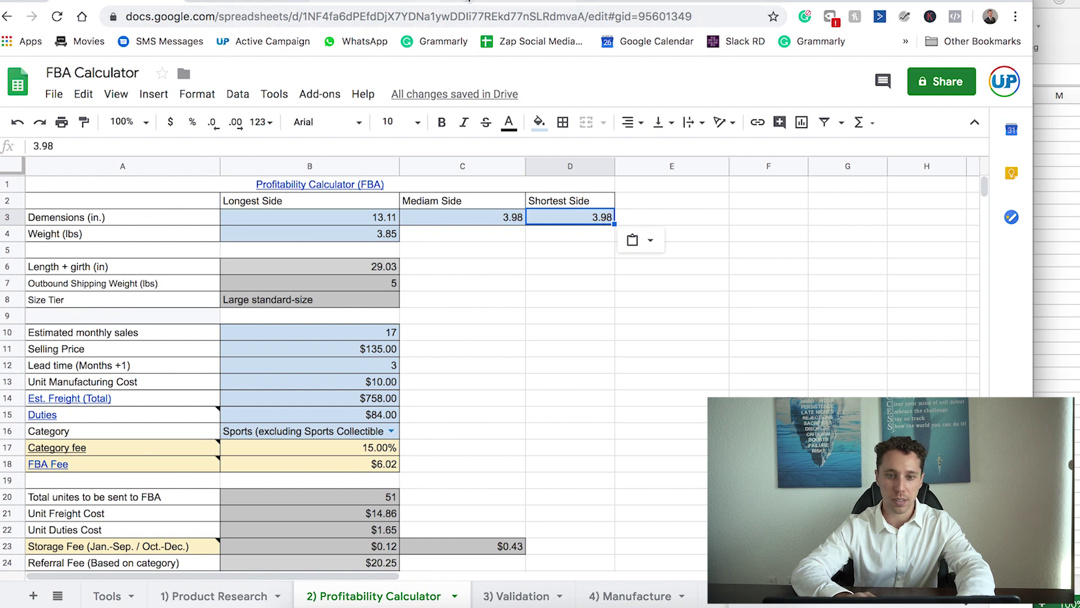
# Step: Copy the bottle's weight, 1.49 lbs, from the listing's calculator into the sheet's Weight cell B4
pyautogui.click(428, 3)
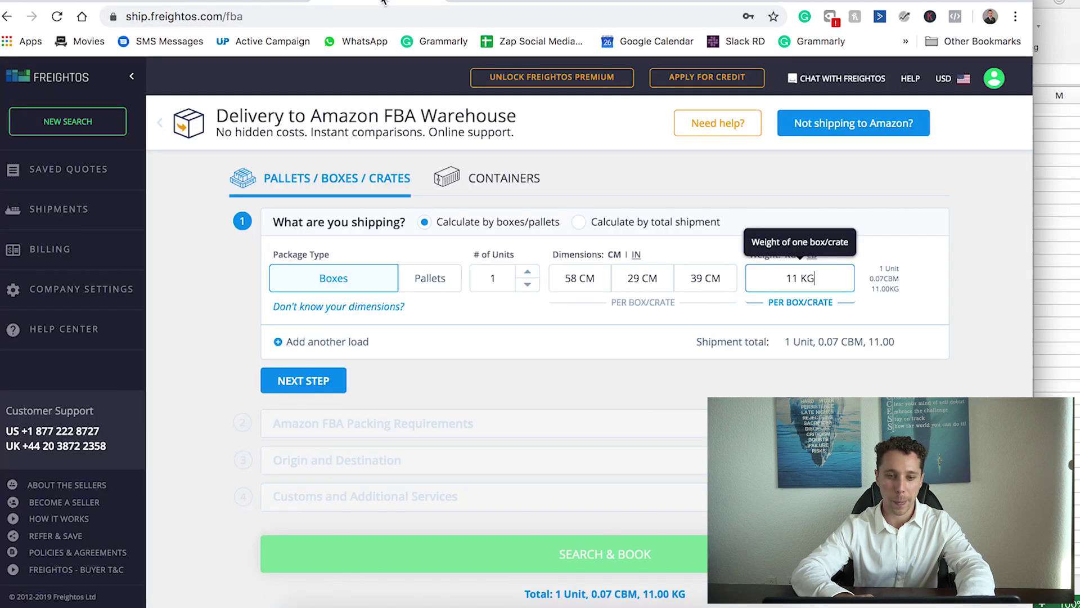
pyautogui.click(503, 4)
pyautogui.press('Tab')
pyautogui.hotkey('ctrl', 'c')
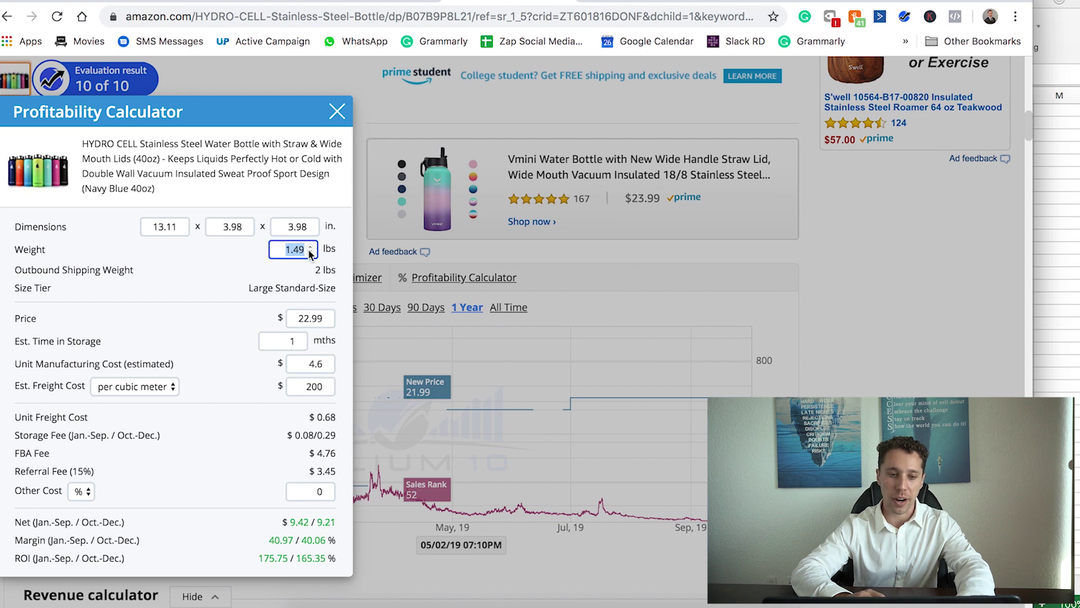
pyautogui.click(149, 2)
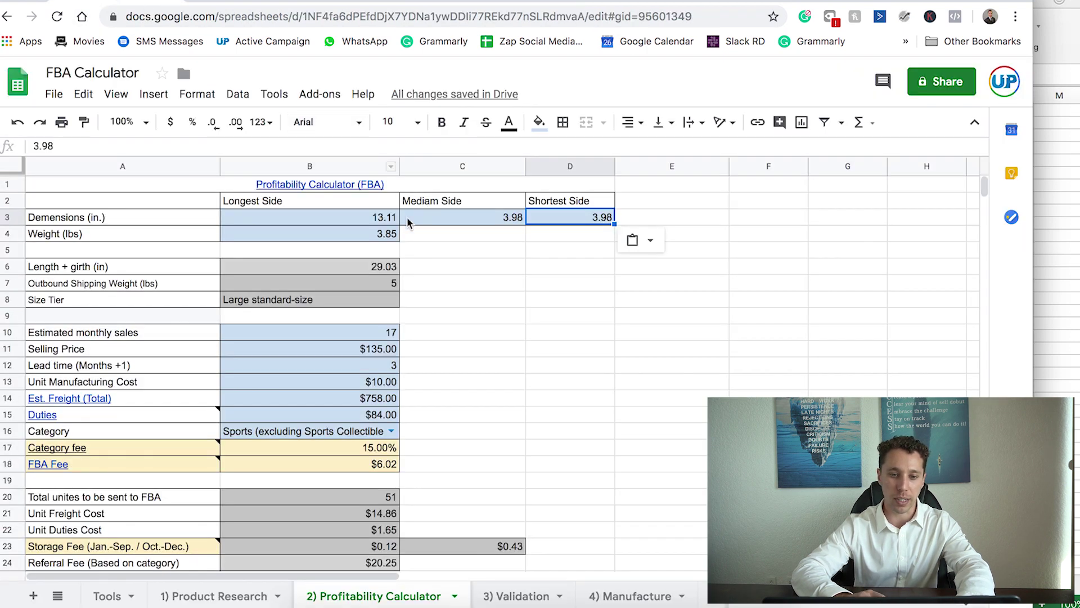
pyautogui.click(380, 236)
pyautogui.hotkey('ctrl', 'v')
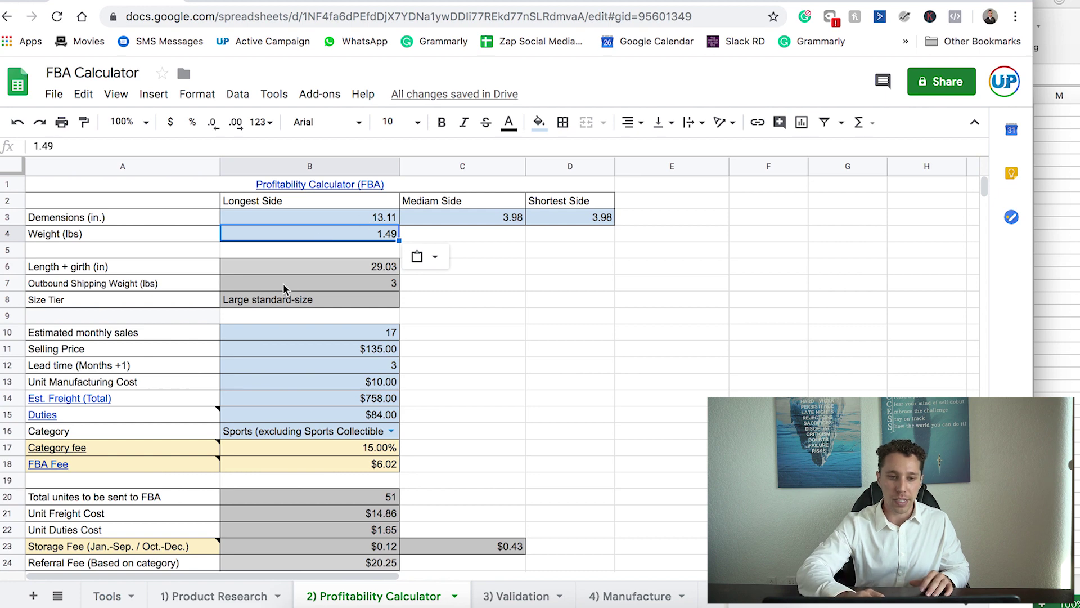
# Step: Open the Fulfillment by Amazon Revenue Calculator linked from the sheet's title and look over its fields
pyautogui.moveTo(310, 183)
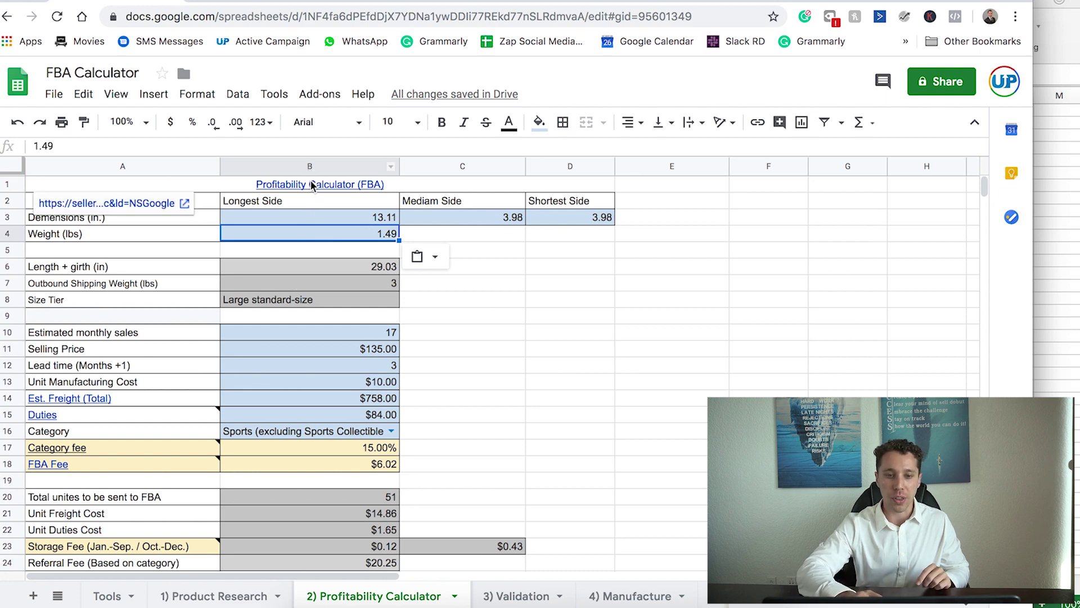
pyautogui.click(127, 205)
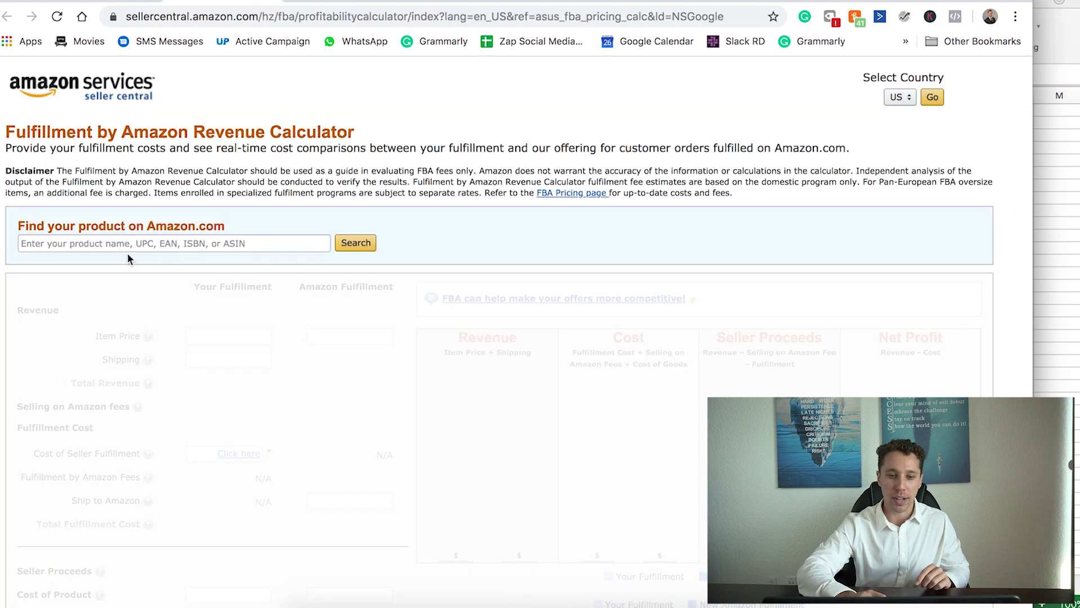
pyautogui.scroll(-5, 216, 327)
pyautogui.scroll(10, 215, 327)
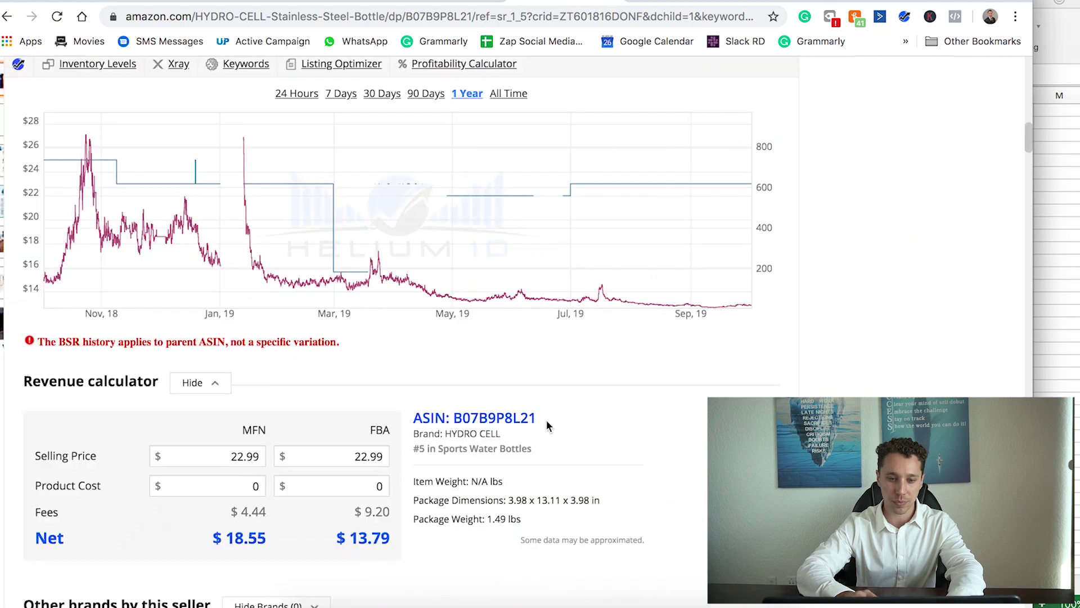
# Step: Copy the bottle's ASIN B07B9P8L21 from the Amazon listing and look the product up in the FBA Revenue Calculator
pyautogui.moveTo(546, 420); pyautogui.dragTo(455, 417)
pyautogui.press('super+c')
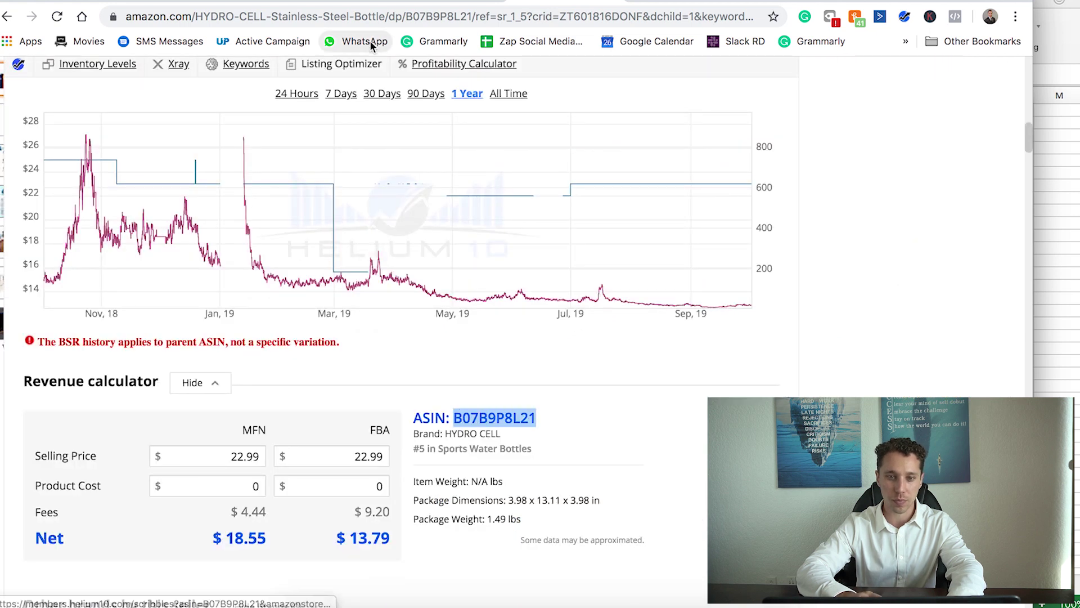
pyautogui.click(445, 6)
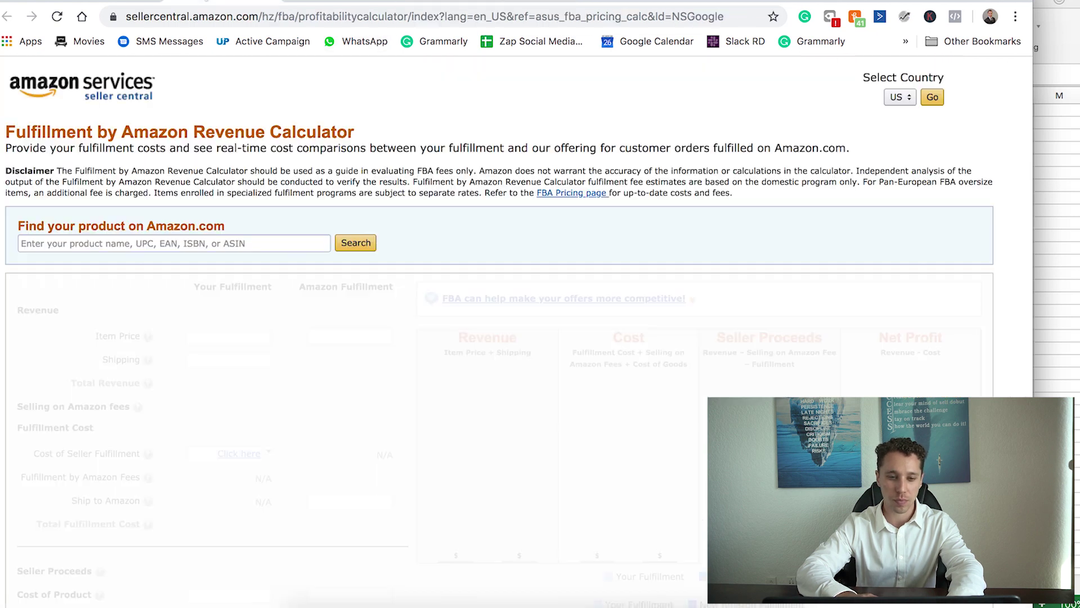
pyautogui.click(184, 243)
pyautogui.press('super+v')
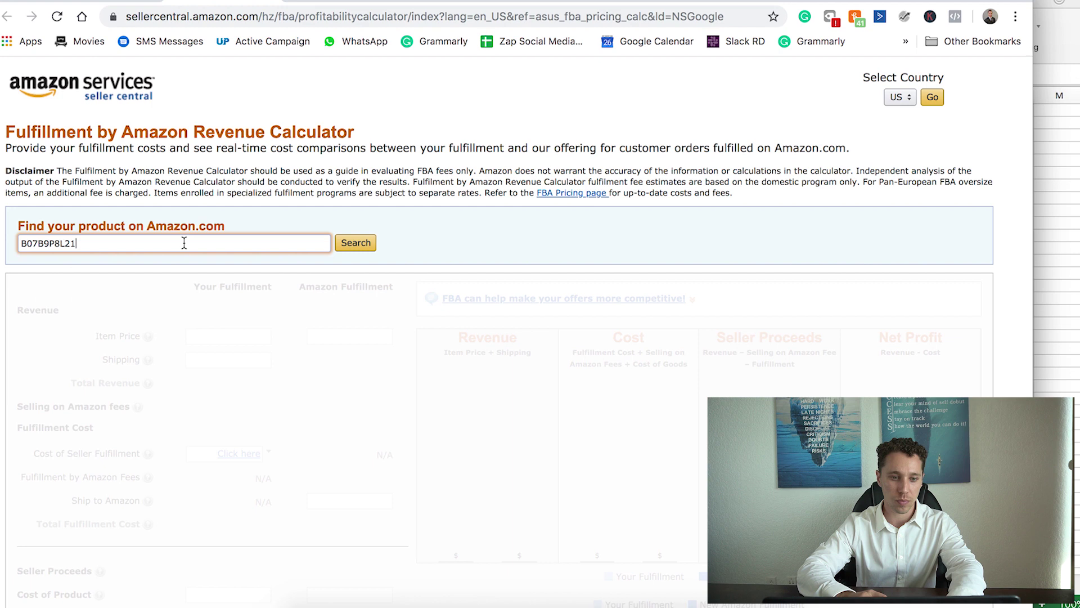
pyautogui.click(354, 244)
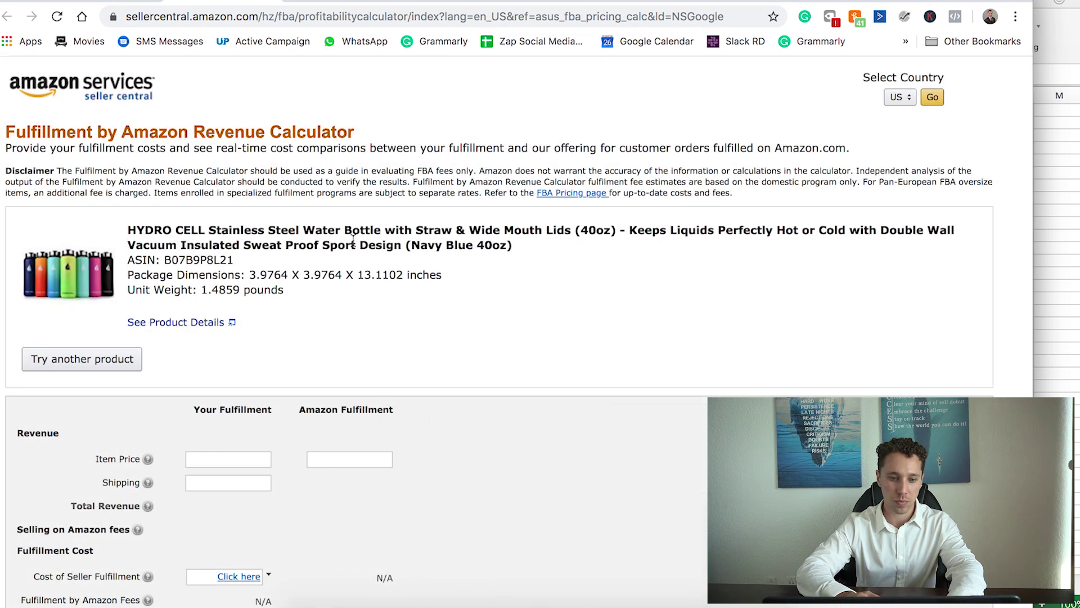
pyautogui.scroll(-5, 353, 239)
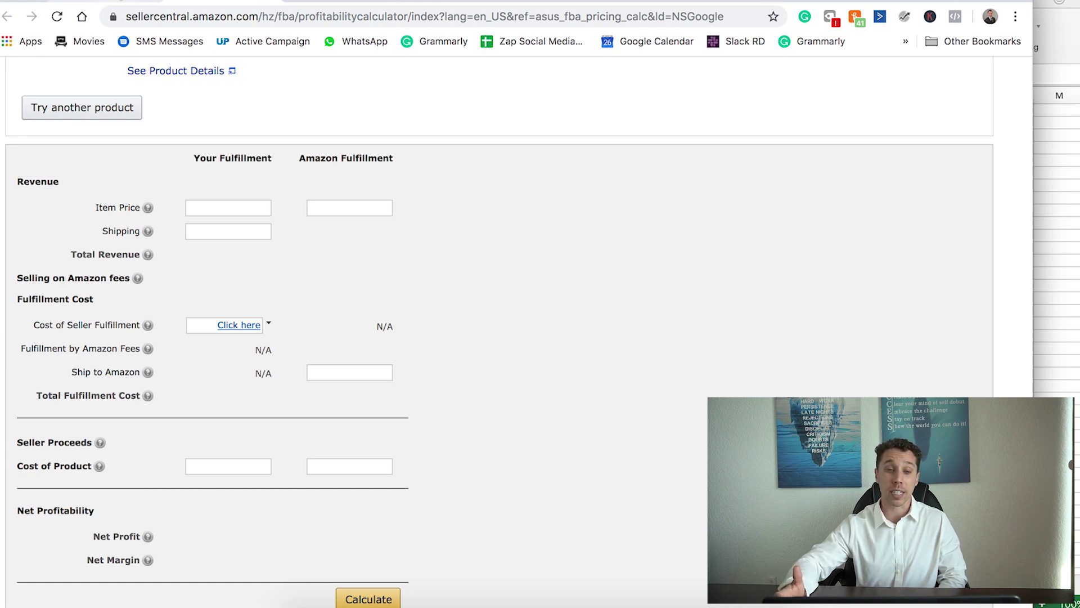
# Step: Return to the FBA Calculator sheet and examine the formulas for length plus girth, outbound shipping weight and size tier
pyautogui.hotkey('ctrl', 'Tab')
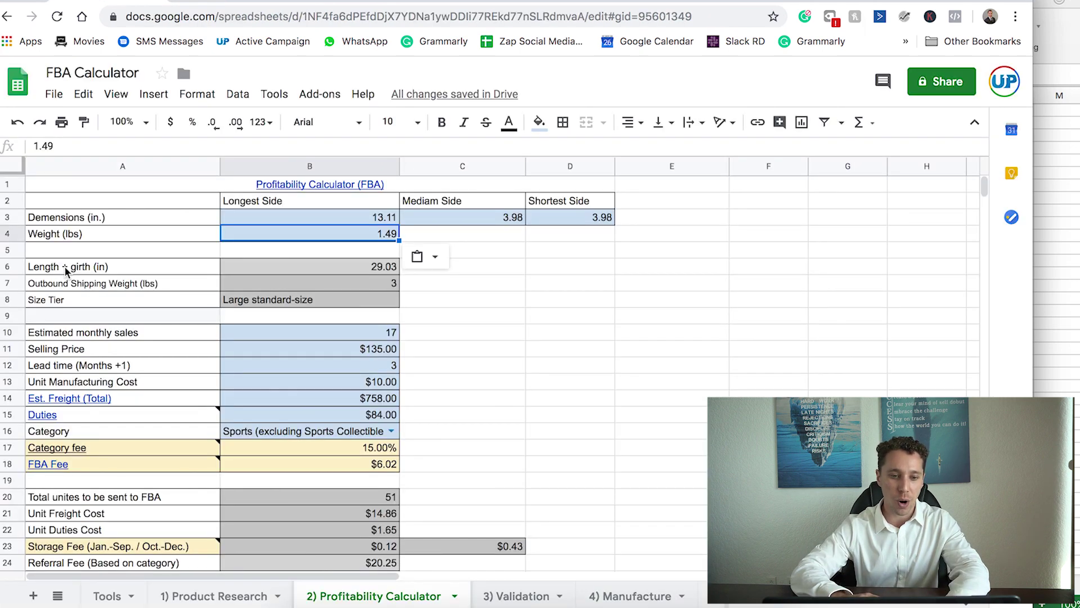
pyautogui.click(64, 266)
pyautogui.press('Down')
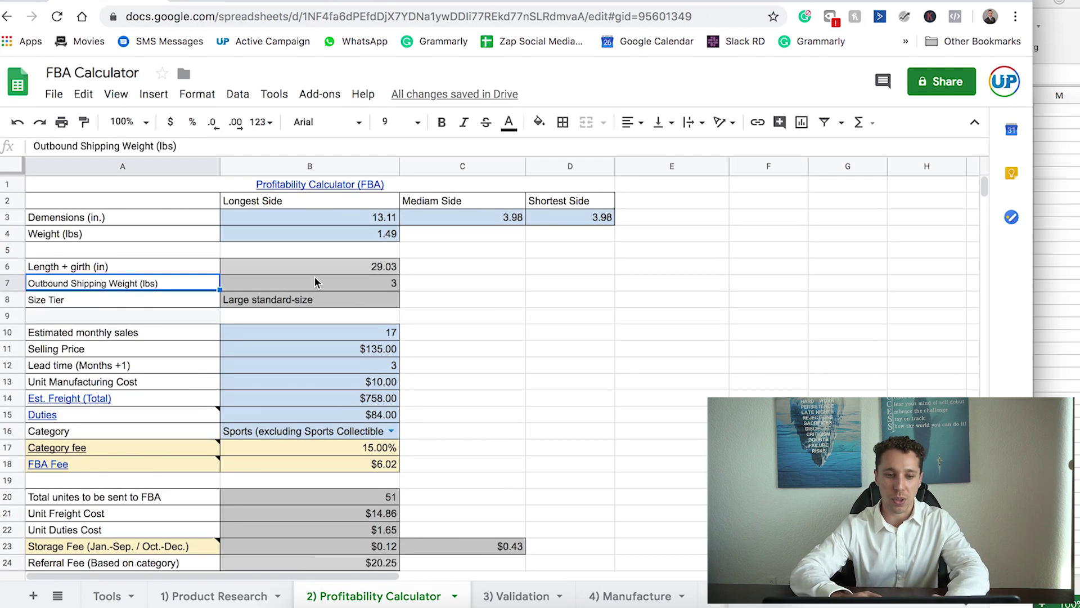
pyautogui.click(314, 266)
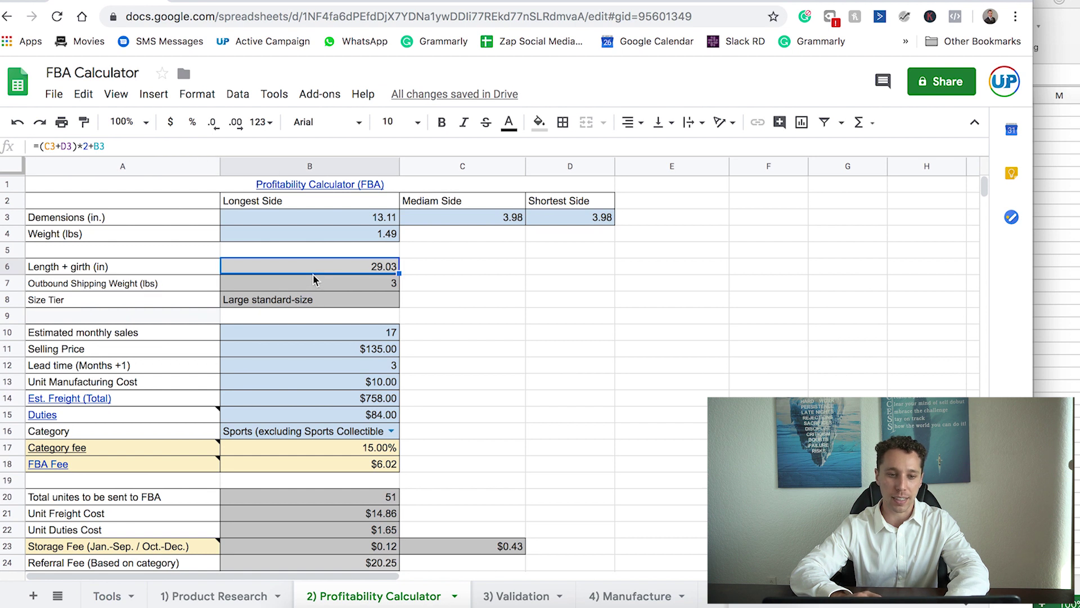
pyautogui.click(310, 286)
pyautogui.click(300, 301)
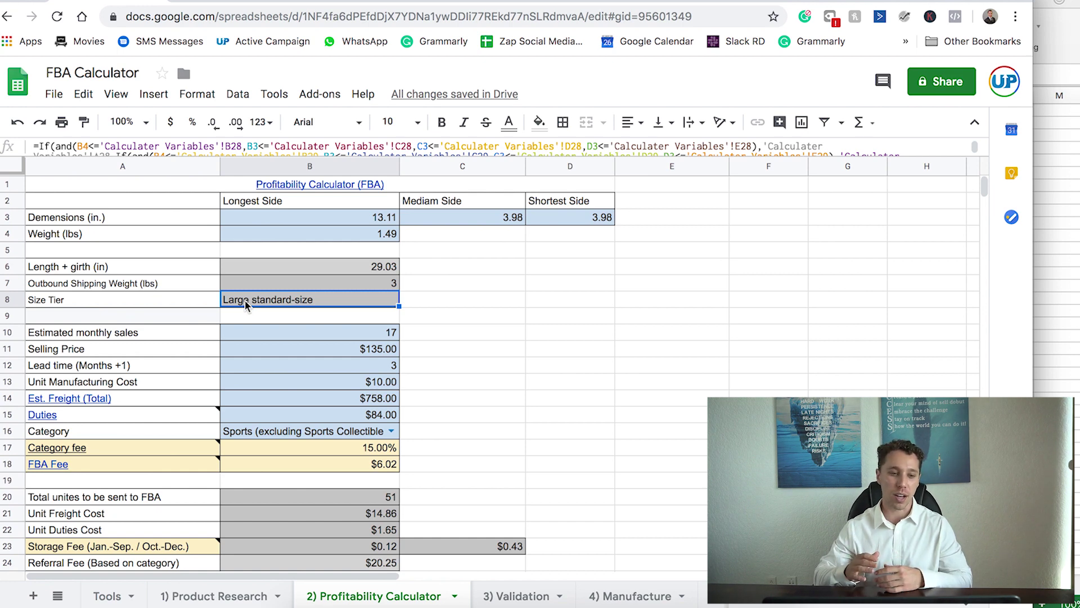
# Step: For the sheet's estimated monthly sales, open the Xray product research on the water bottle listing and examine its sales data
pyautogui.click(157, 333)
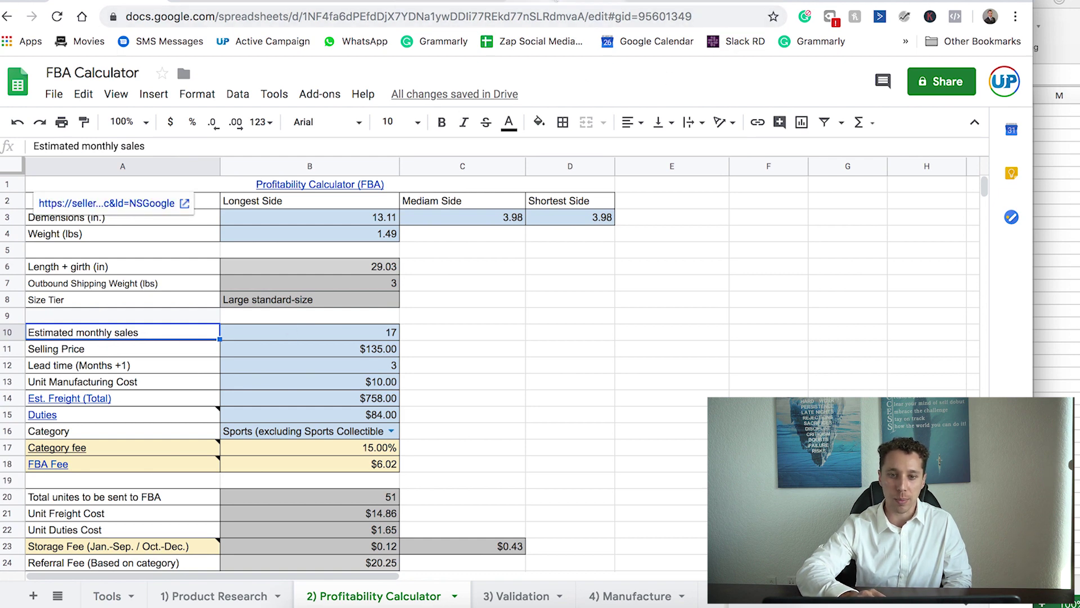
pyautogui.click(562, 1)
pyautogui.scroll(-2, 498, 263)
pyautogui.scroll(1, 498, 263)
pyautogui.scroll(3, 498, 263)
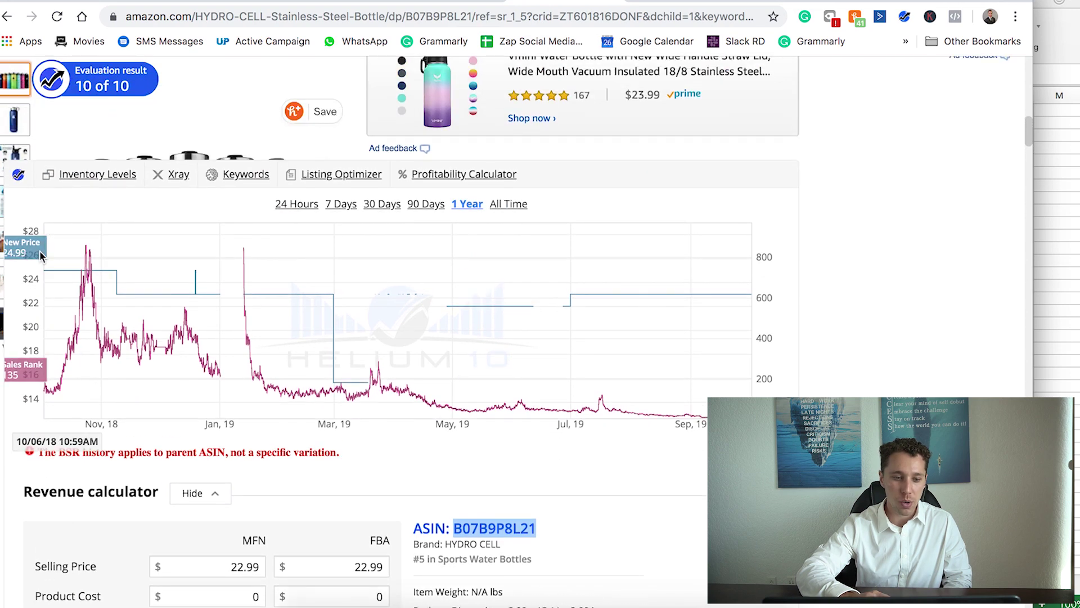
pyautogui.click(178, 175)
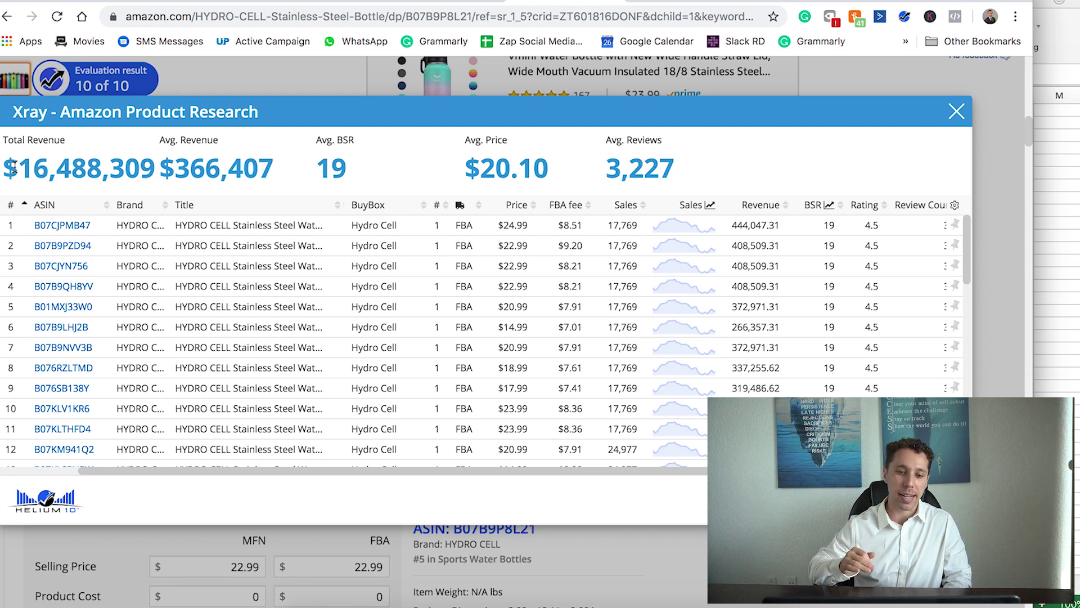
pyautogui.scroll(-1, 91, 580)
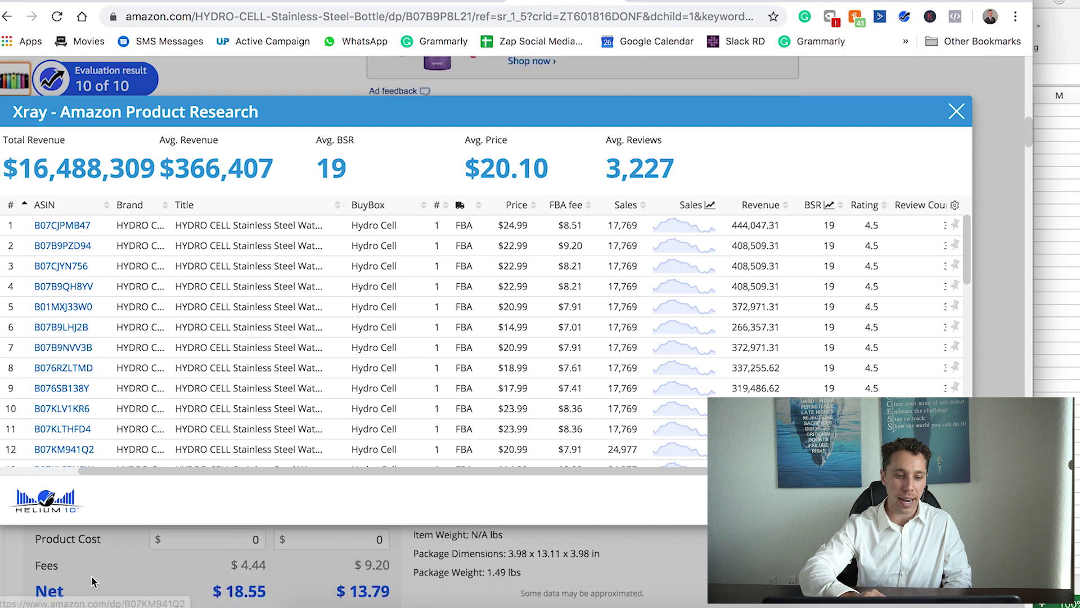
# Step: Take the water bottle's sales figure from the Xray research and set Estimated monthly sales in the FBA Calculator sheet to 17,769
pyautogui.scroll(-5, 91, 576)
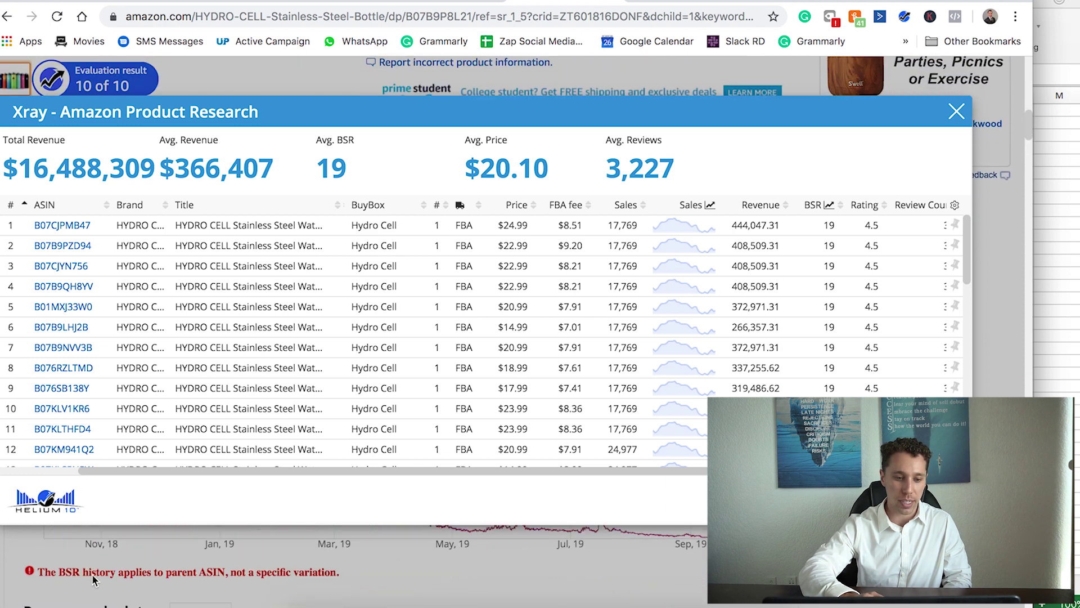
pyautogui.moveTo(608, 225); pyautogui.dragTo(638, 226)
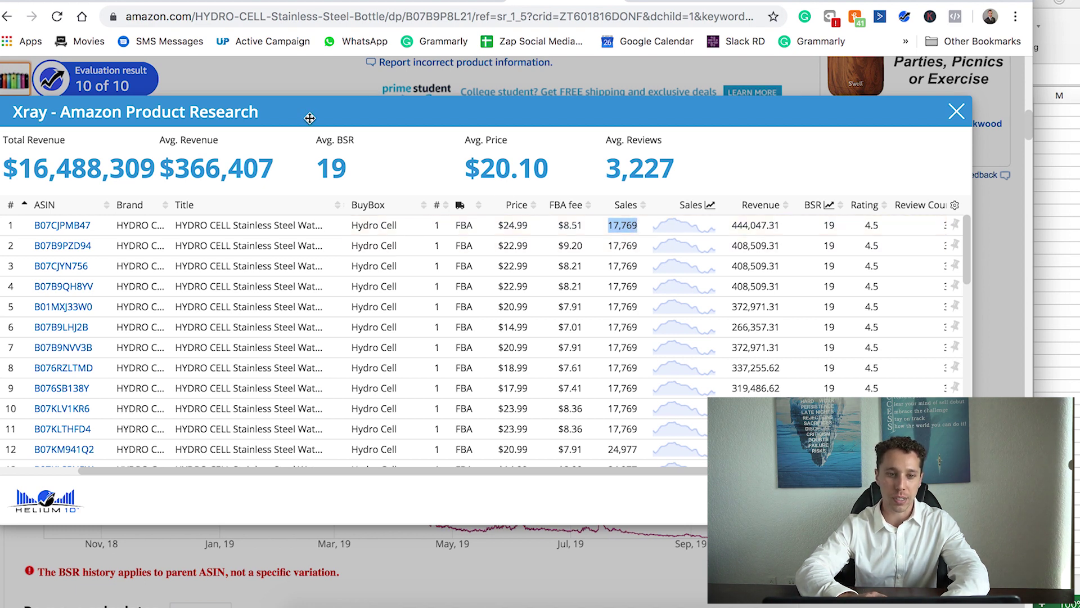
pyautogui.hotkey('ctrl', 'Tab')
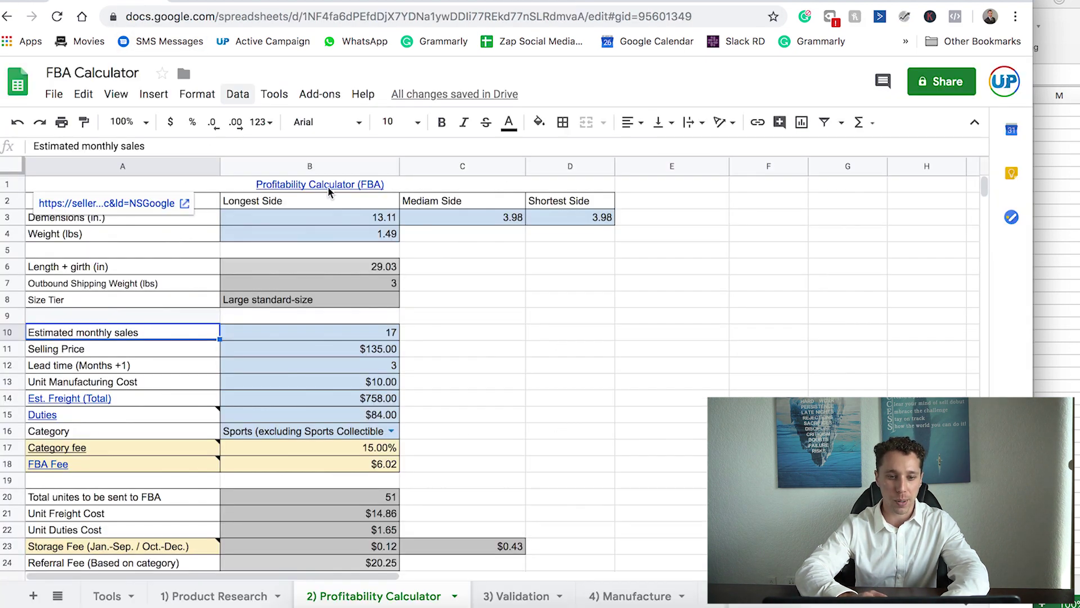
pyautogui.doubleClick(360, 330)
pyautogui.write('769')
pyautogui.press('Tab')
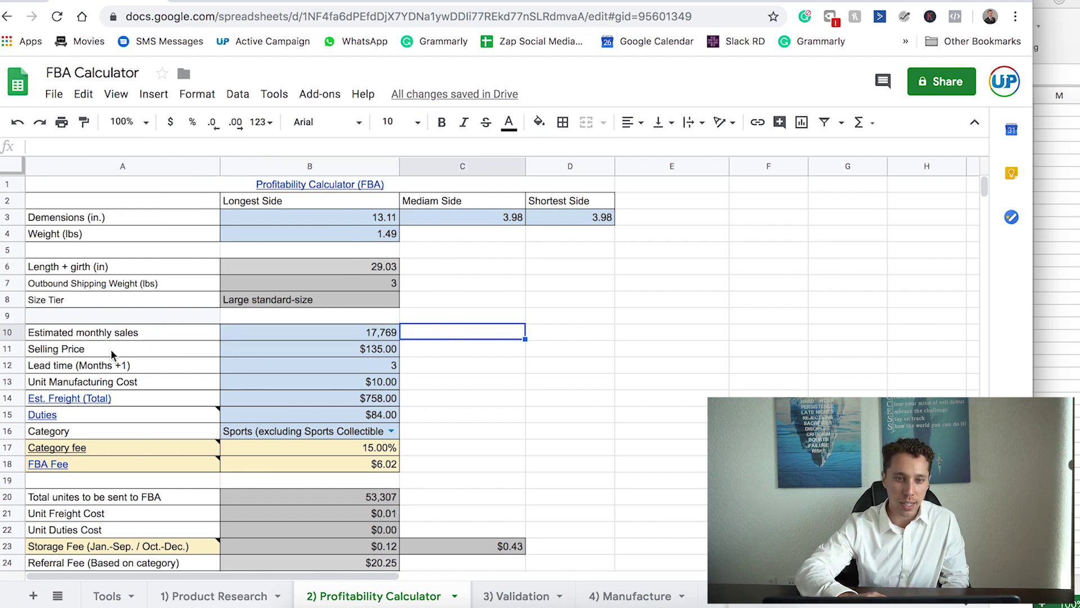
# Step: Check the bottle's price on the Amazon listing and in Xray, and set the sheet's Selling Price to 20.10
pyautogui.hotkey('ctrl', 'shift', 'Tab')
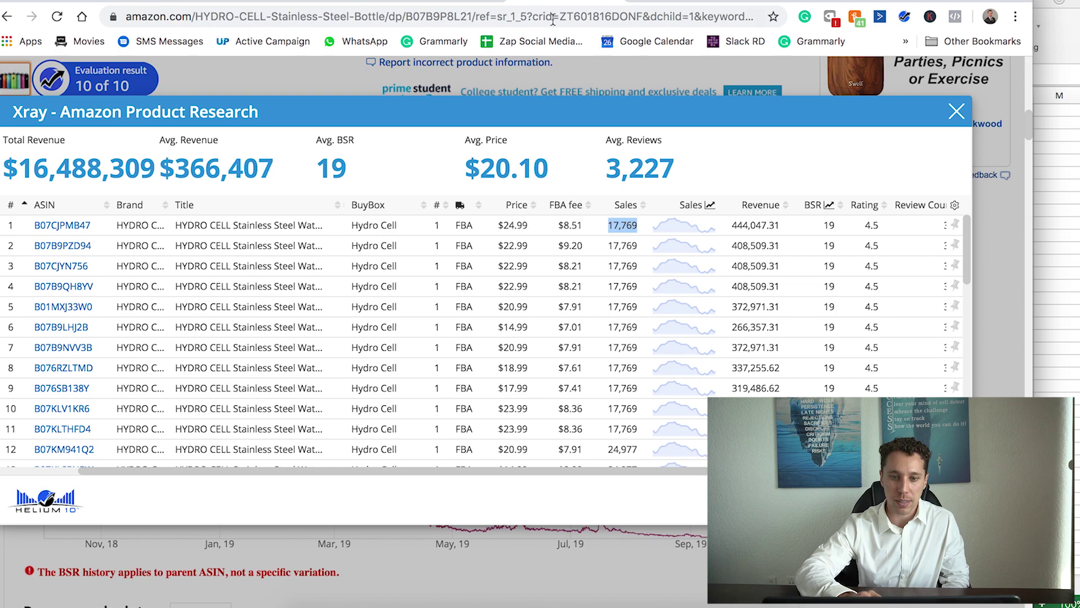
pyautogui.click(949, 111)
pyautogui.scroll(10, 717, 224)
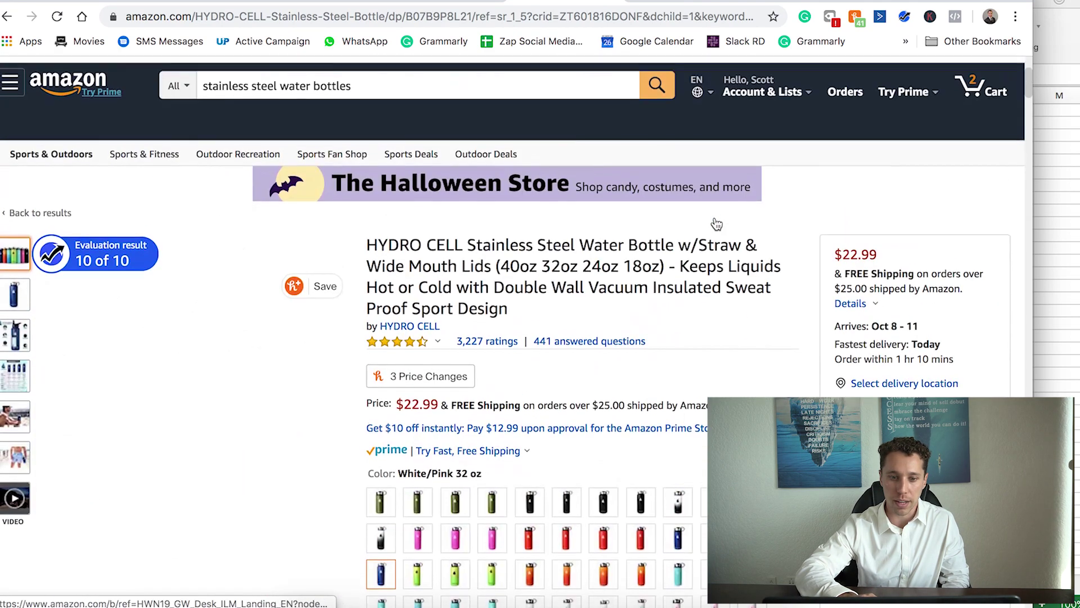
pyautogui.doubleClick(845, 252)
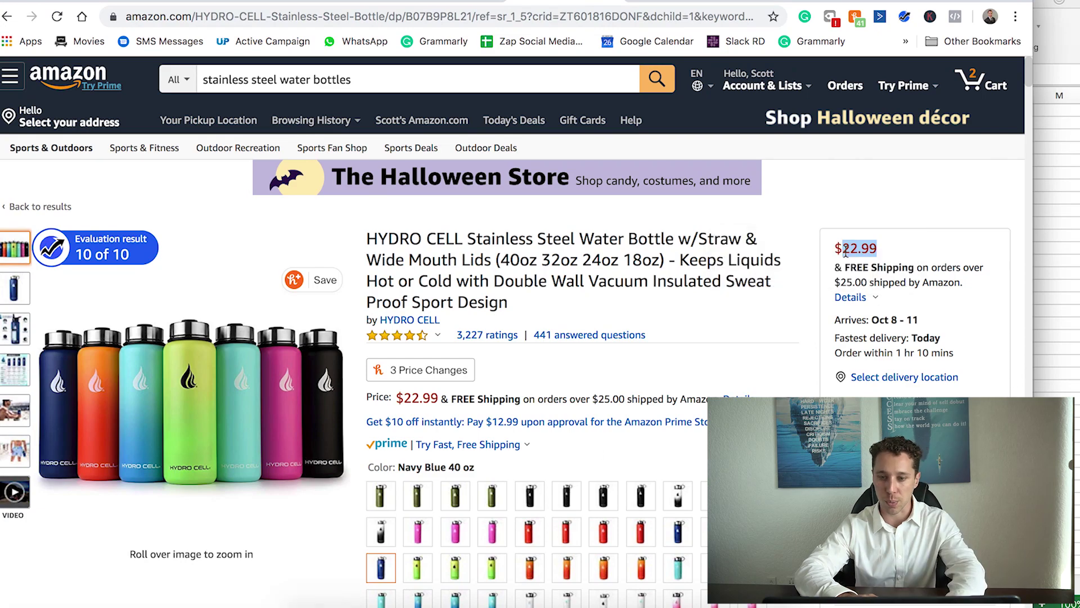
pyautogui.scroll(-8, 461, 335)
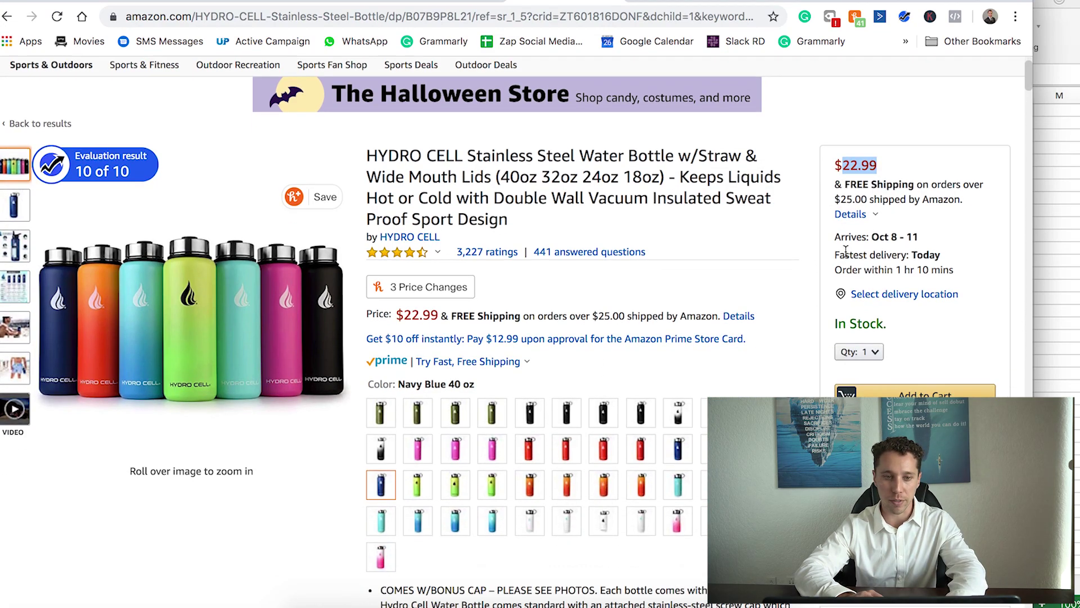
pyautogui.scroll(-10, 461, 335)
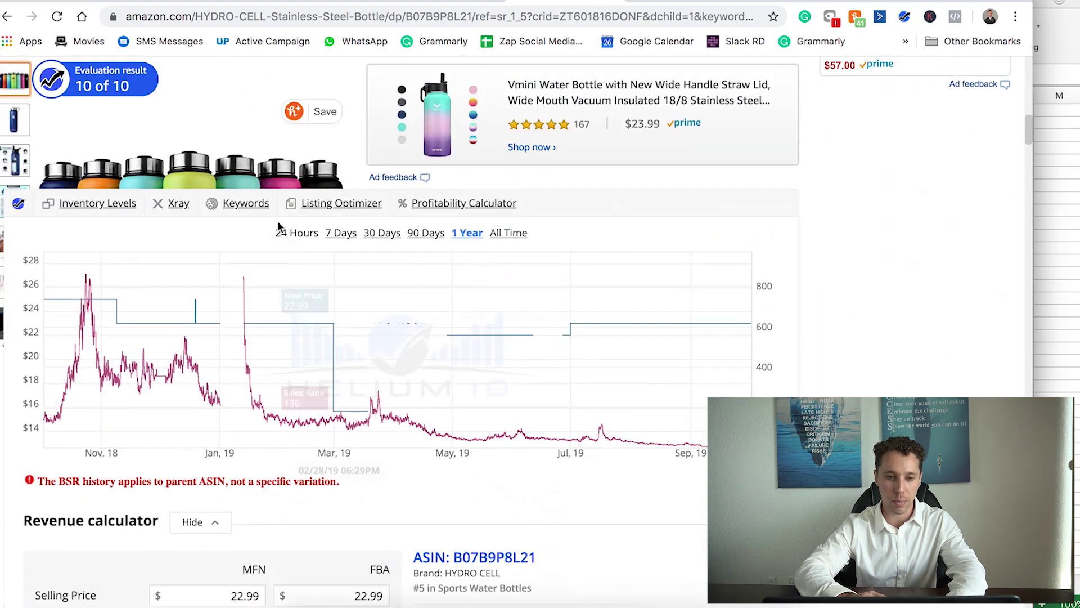
pyautogui.click(178, 205)
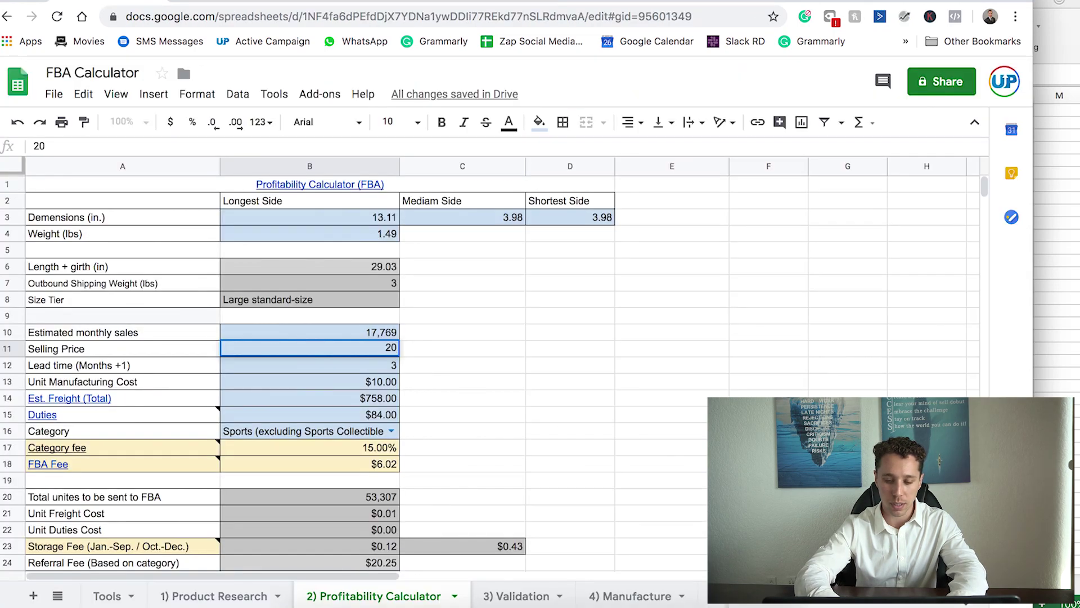
pyautogui.write('.1')
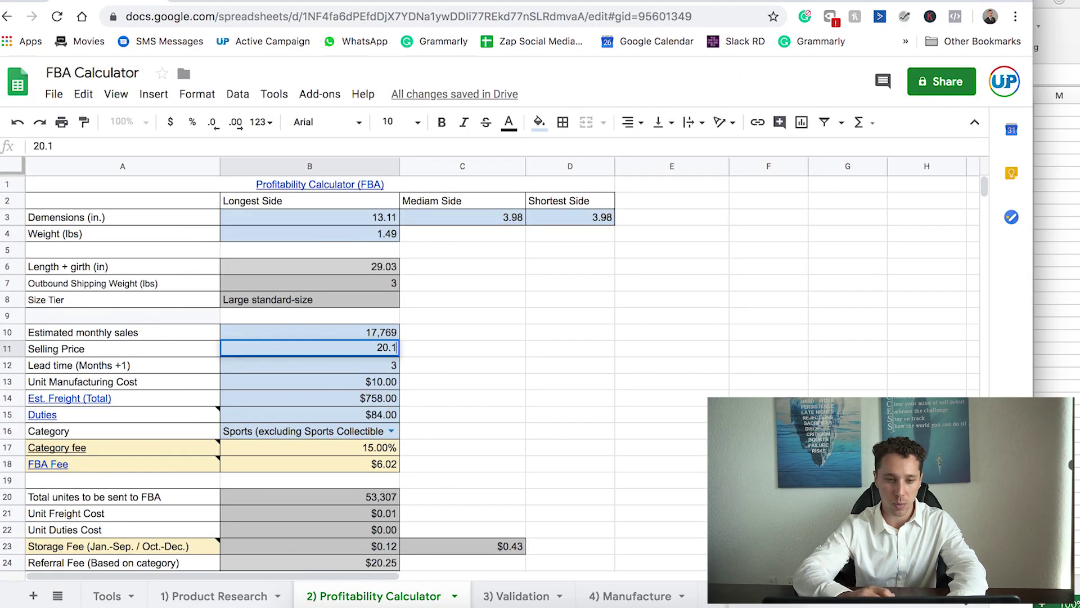
pyautogui.click(457, 353)
# Step: Check the lead time of the 18/32/40oz insulated bottle on Alibaba and set Lead time (Months +1) to 2
pyautogui.click(342, 369)
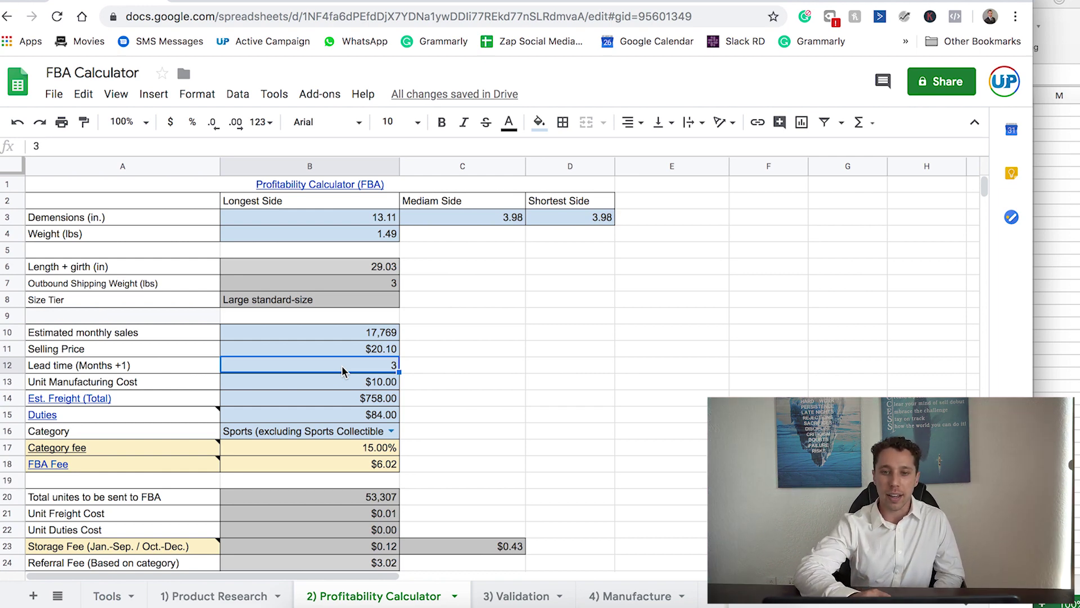
pyautogui.click(678, 1)
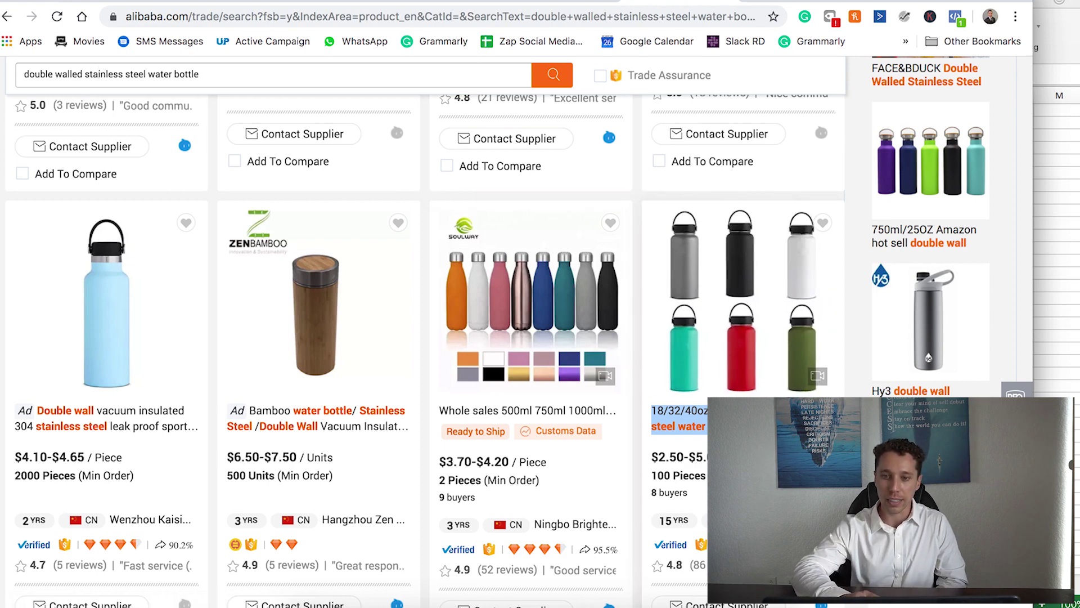
pyautogui.click(678, 417)
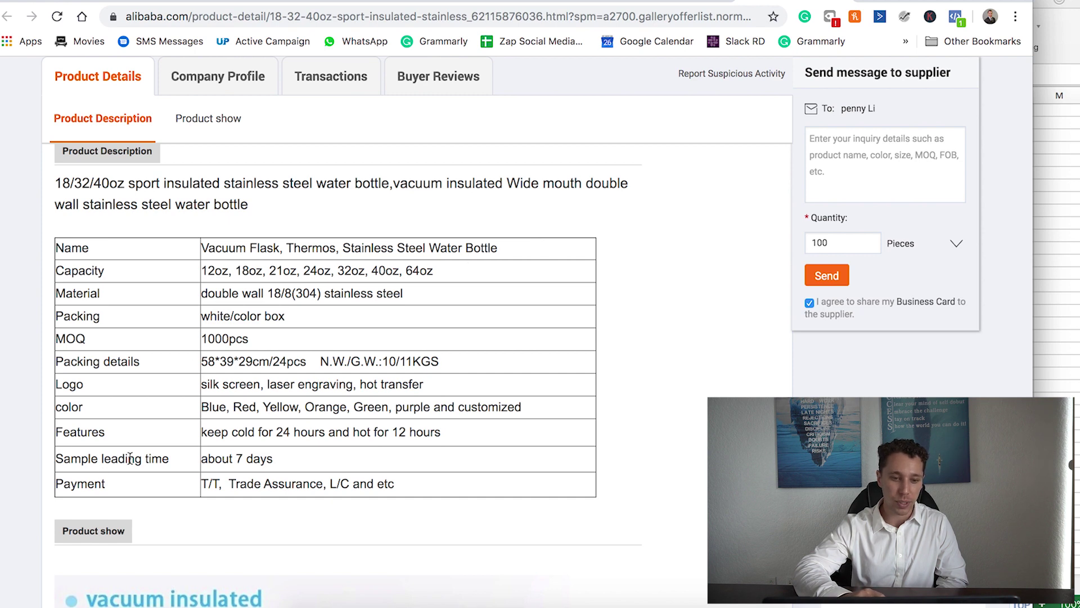
pyautogui.scroll(10, 234, 464)
pyautogui.doubleClick(238, 463)
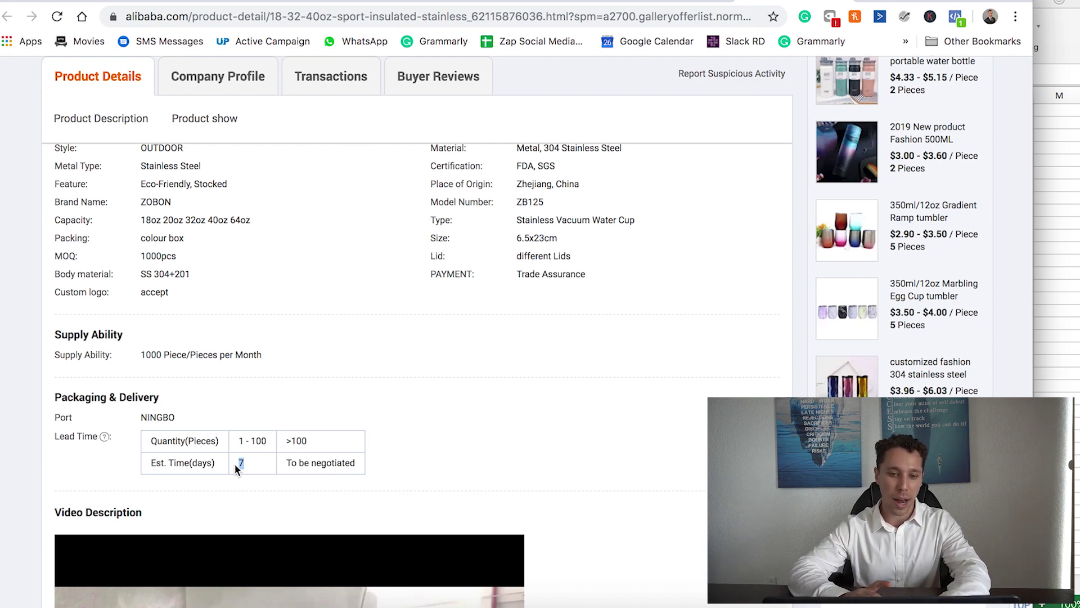
pyautogui.hotkey('ctrl', 'Tab')
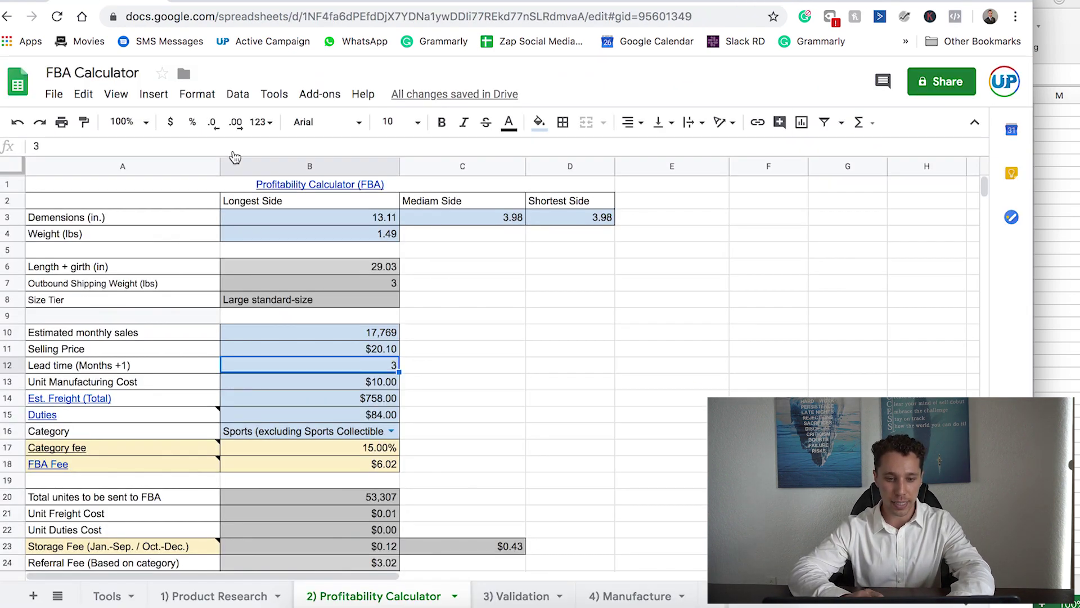
pyautogui.write('2')
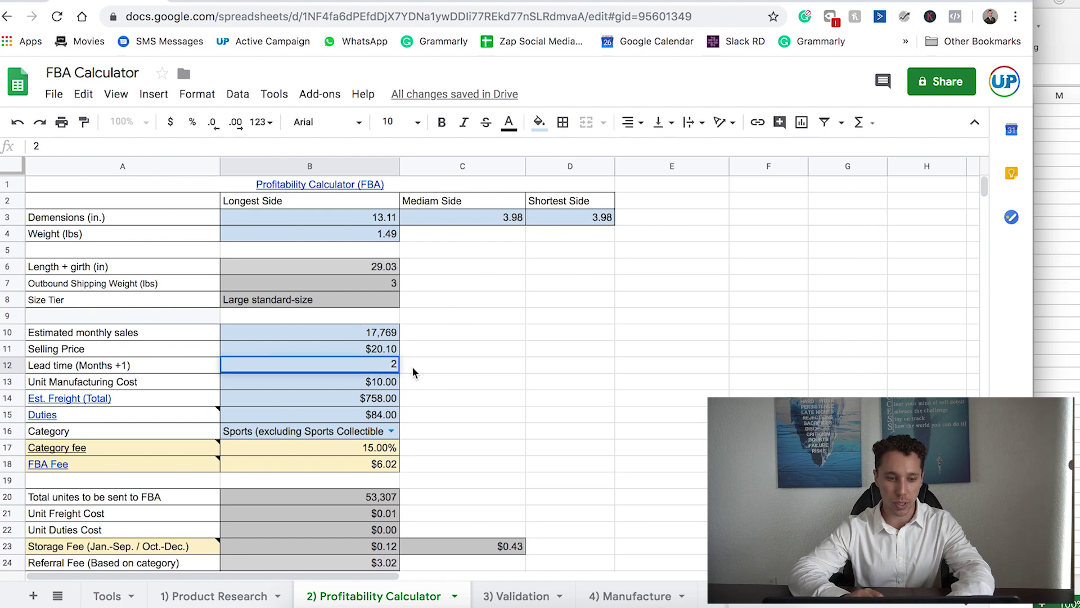
pyautogui.click(412, 366)
# Step: Look up the supplier's price range for the insulated bottle on Alibaba and set Unit Manufacturing Cost to 2.50
pyautogui.hotkey('ctrl', 'Tab')
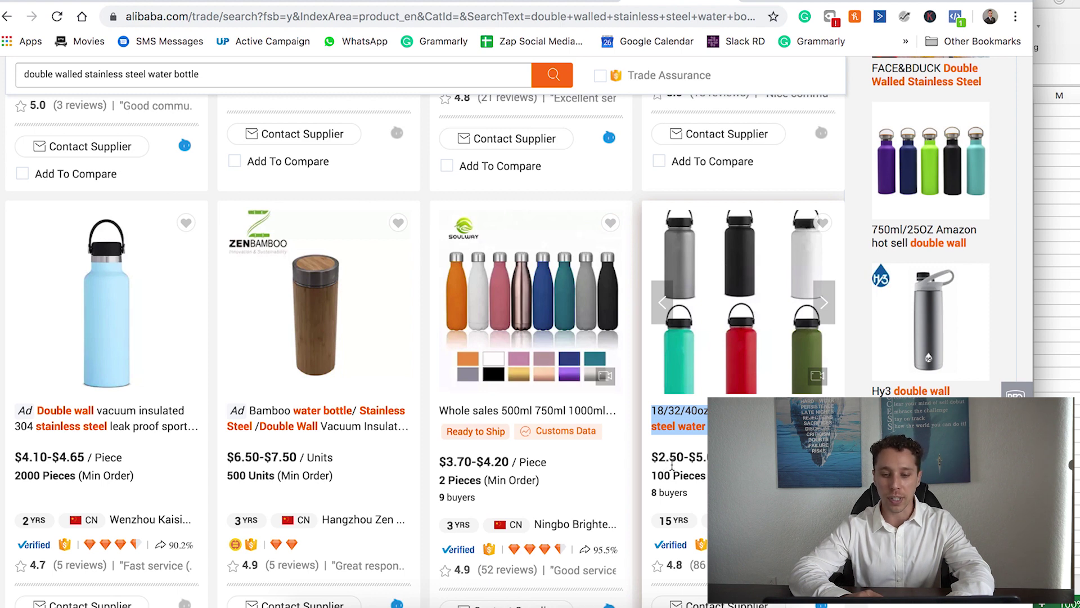
pyautogui.click(701, 465)
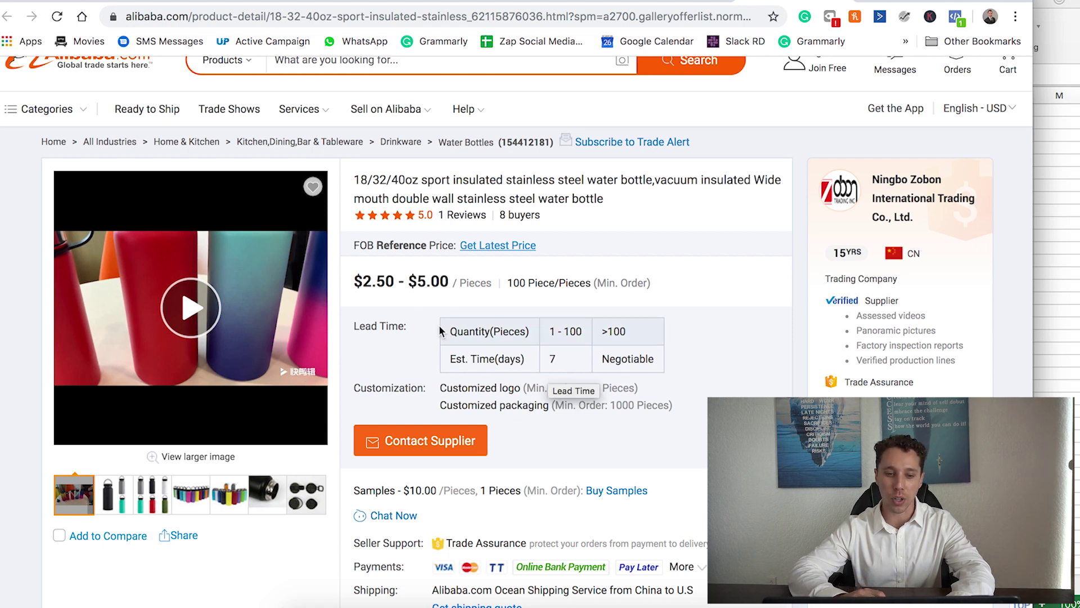
pyautogui.moveTo(362, 281); pyautogui.dragTo(389, 283)
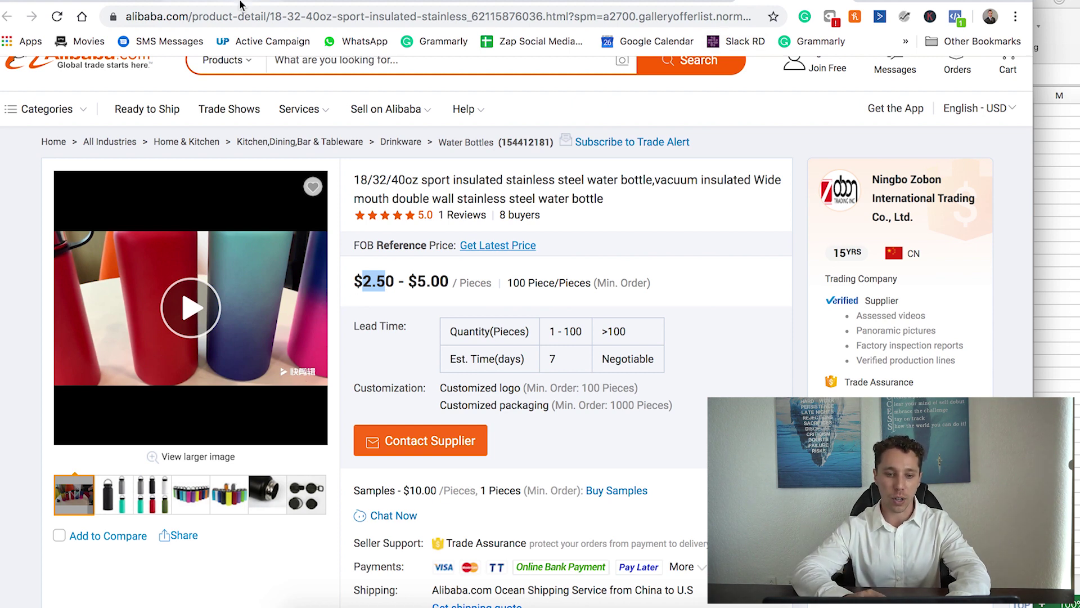
pyautogui.hotkey('ctrl', 'Tab')
pyautogui.click(309, 381)
pyautogui.write('2')
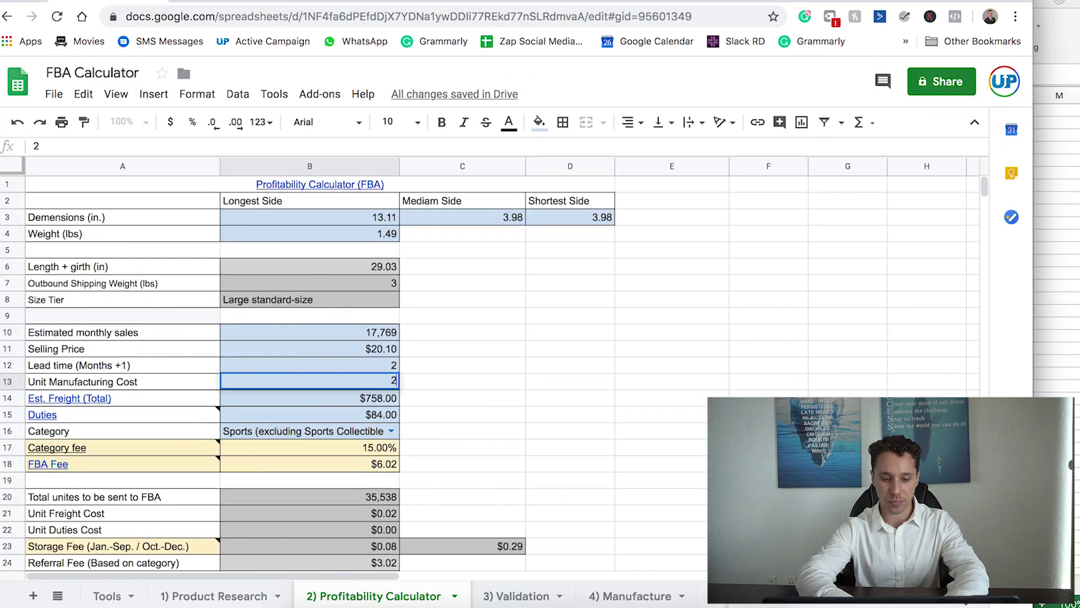
pyautogui.write('.5')
pyautogui.click(487, 388)
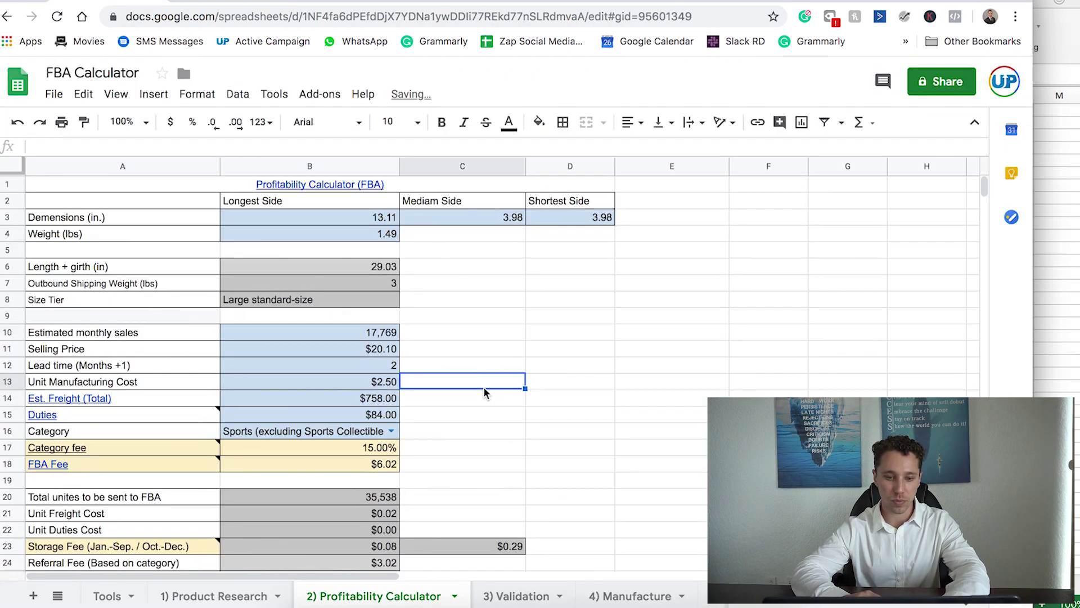
# Step: Open the Freightos shipping quote site linked from the Est. Freight (Total) label in the sheet
pyautogui.click(390, 401)
pyautogui.moveTo(64, 400)
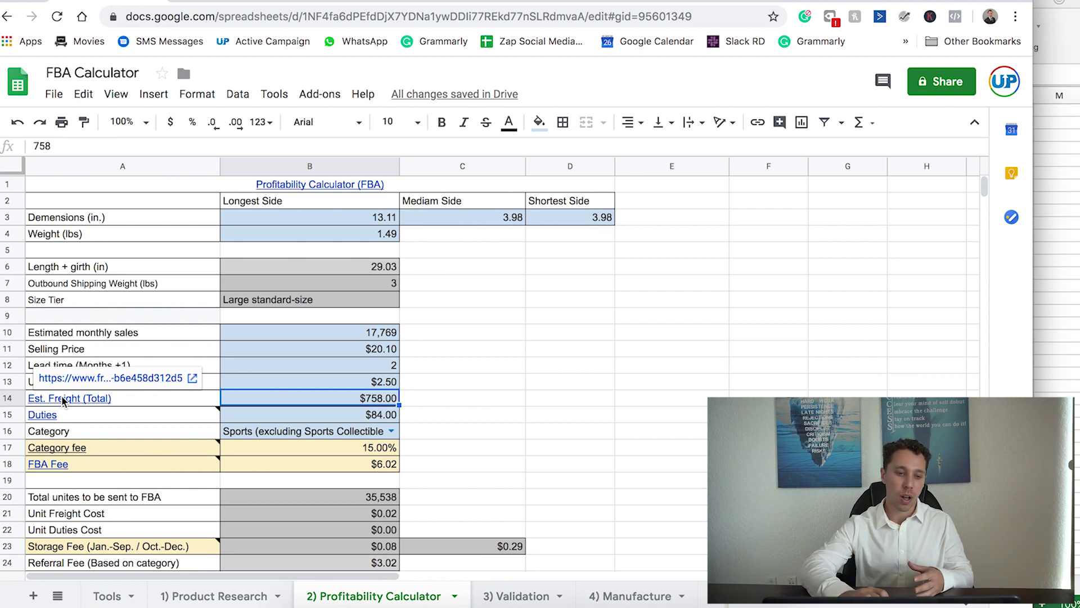
pyautogui.click(133, 395)
pyautogui.click(111, 377)
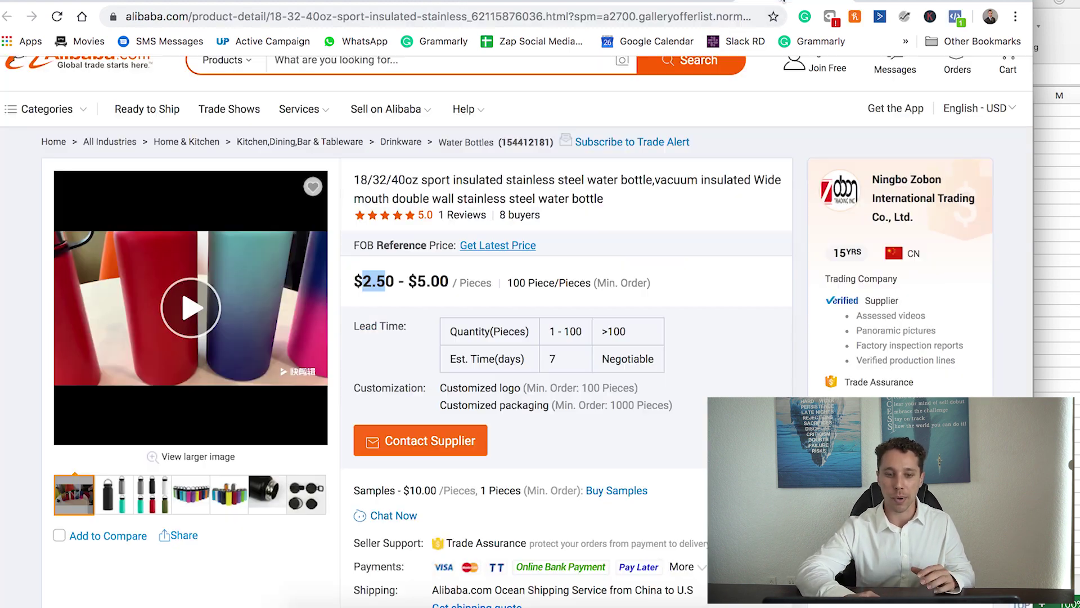
# Step: Examine the packing details in the Alibaba product description for carton dimensions, pieces per carton and weight
pyautogui.click(794, 2)
pyautogui.scroll(-10, 600, 232)
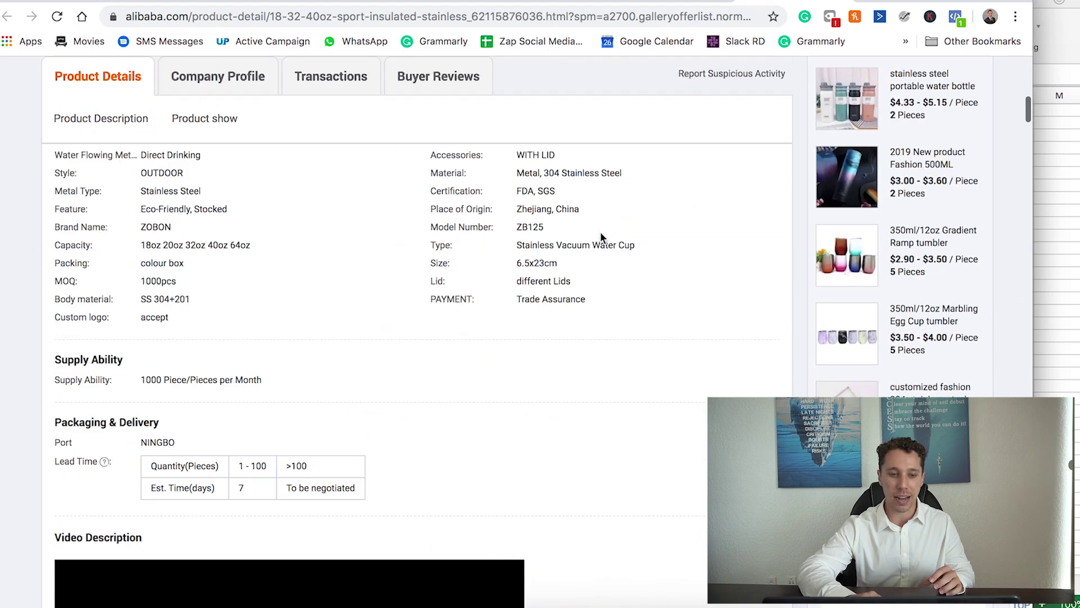
pyautogui.scroll(-12, 601, 236)
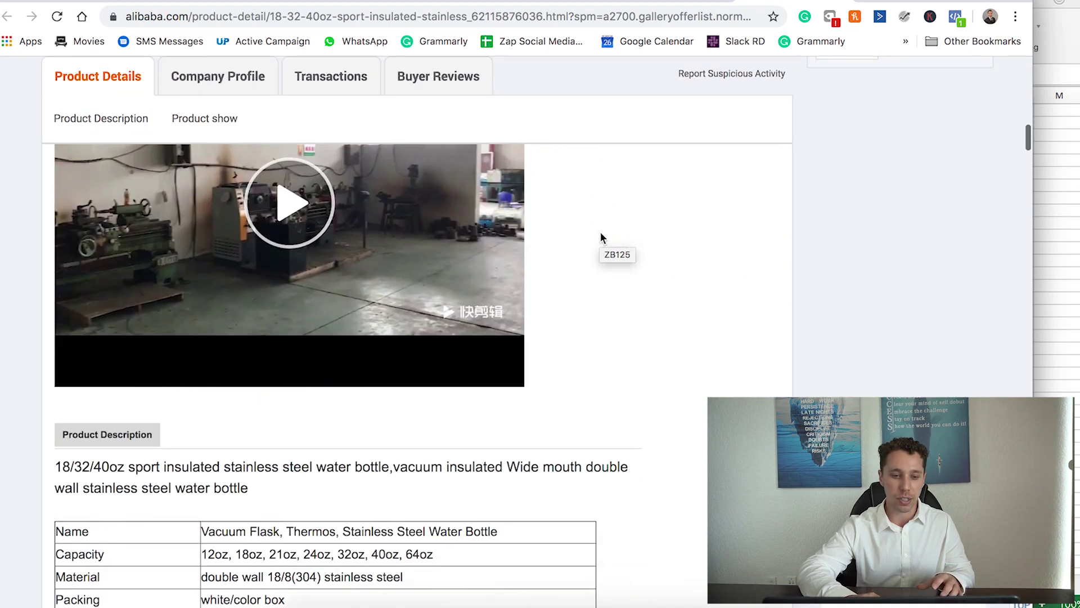
pyautogui.moveTo(448, 303); pyautogui.dragTo(197, 301)
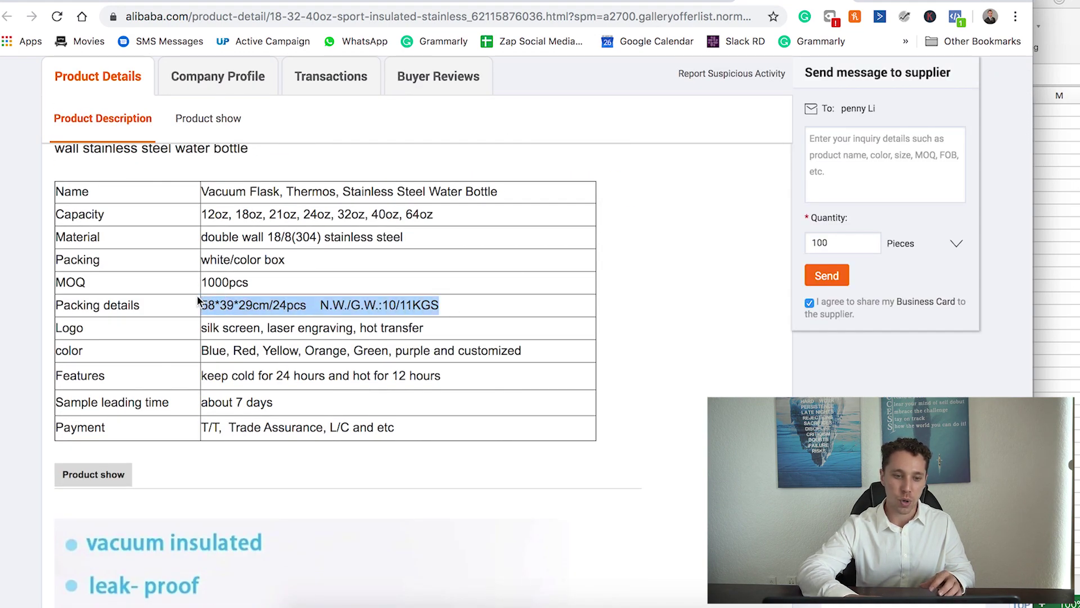
pyautogui.click(312, 305)
pyautogui.moveTo(312, 305); pyautogui.dragTo(271, 304)
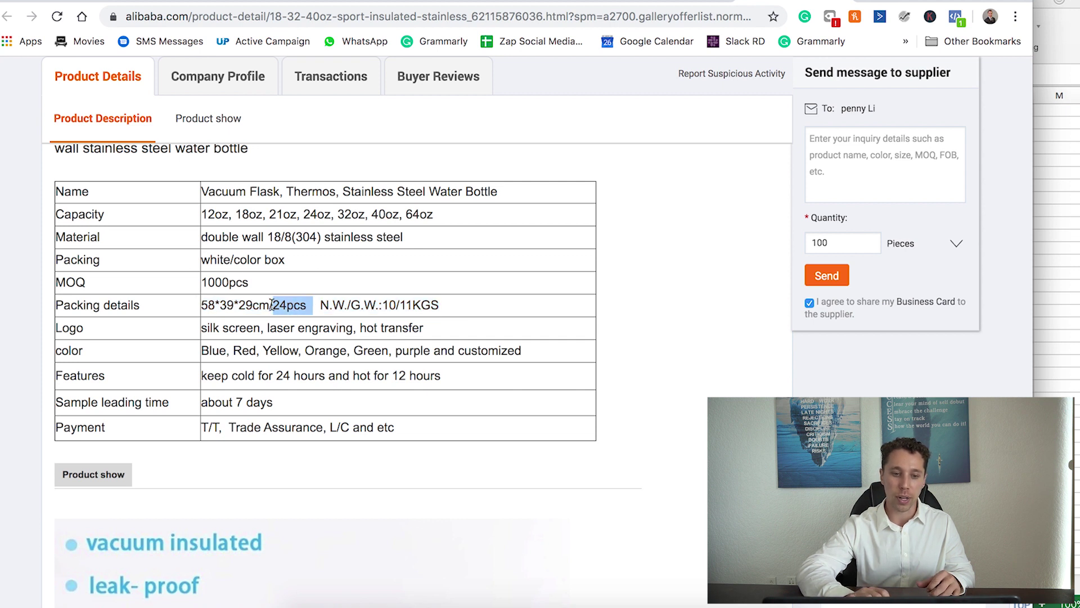
pyautogui.moveTo(382, 305); pyautogui.dragTo(458, 309)
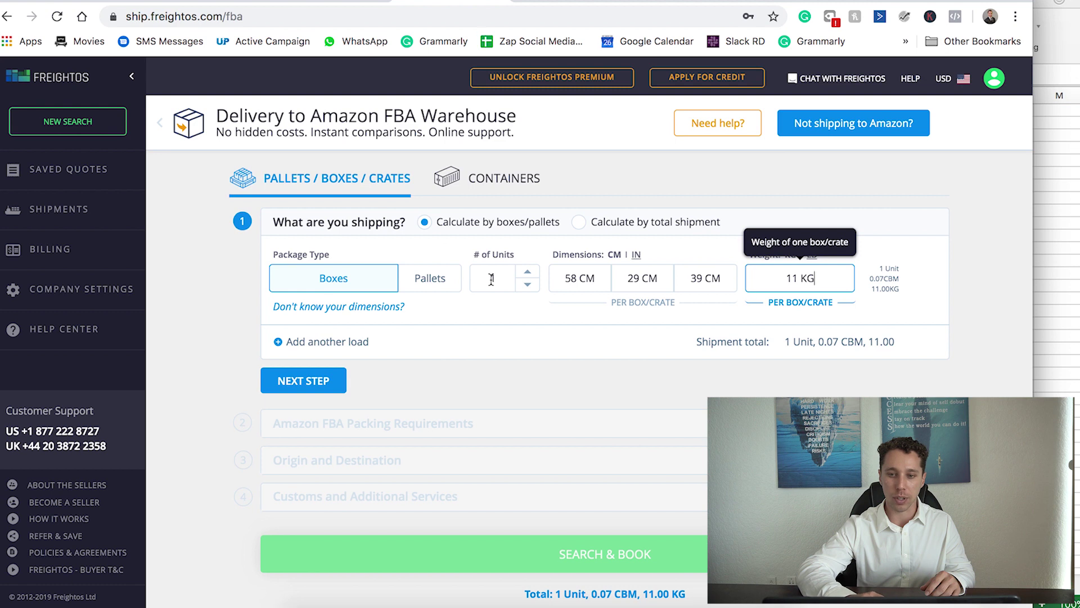
# Step: Copy the Total unites to be sent to FBA value from the FBA Calculator into Total Unites Ordered in the Excel box-count sheet
pyautogui.click(1047, 241)
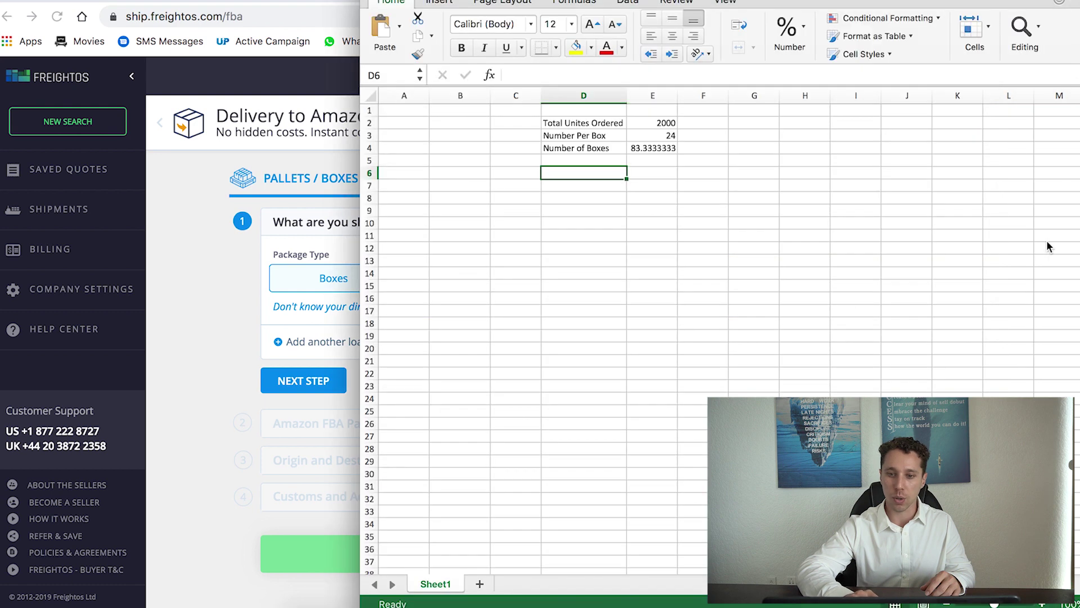
pyautogui.click(650, 139)
pyautogui.click(108, 1)
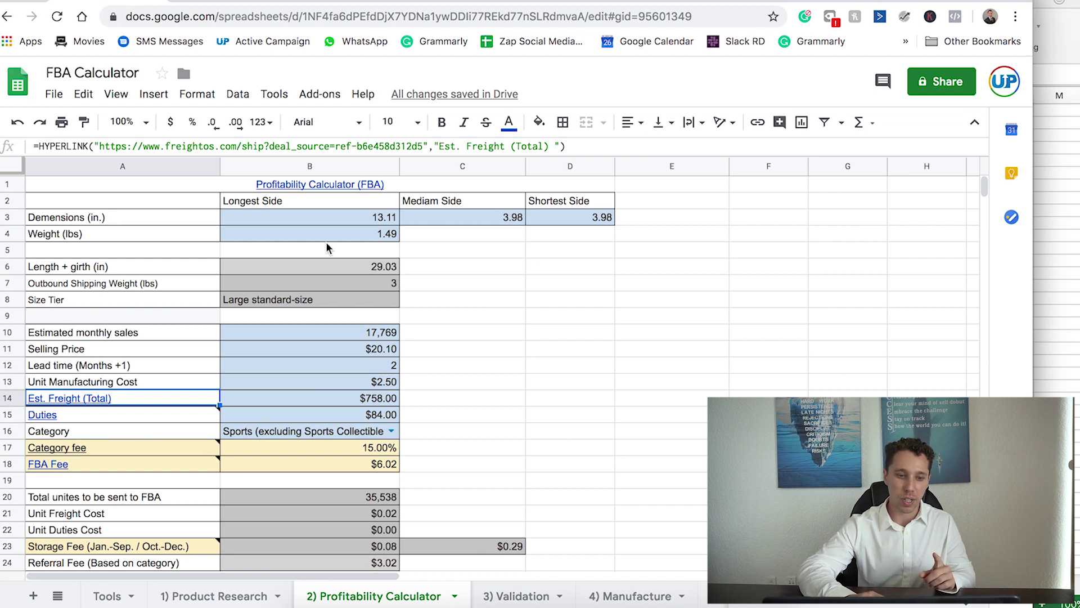
pyautogui.click(393, 335)
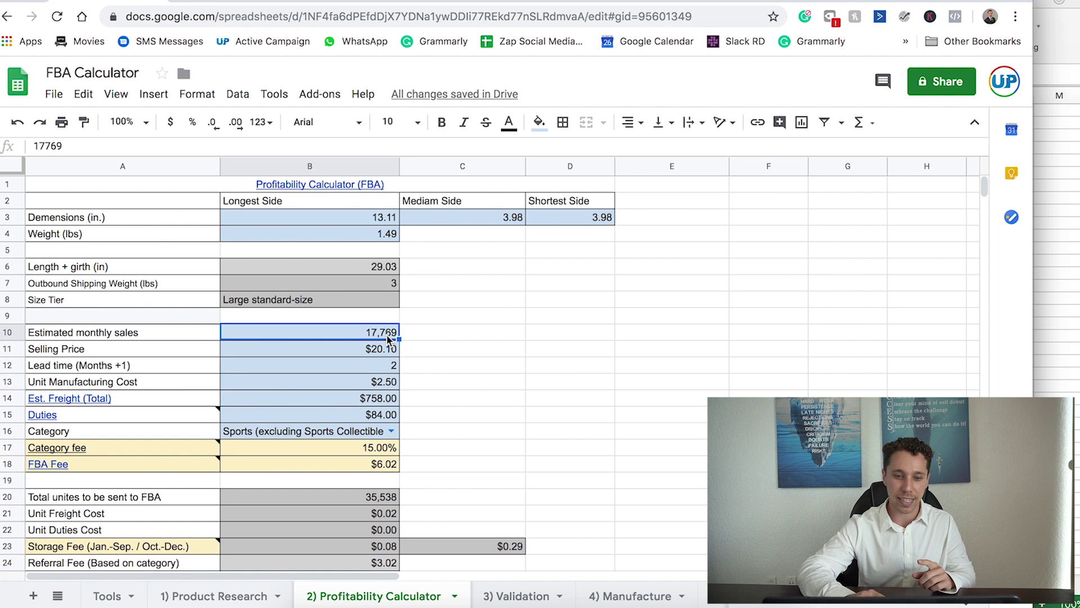
pyautogui.click(120, 499)
pyautogui.click(338, 498)
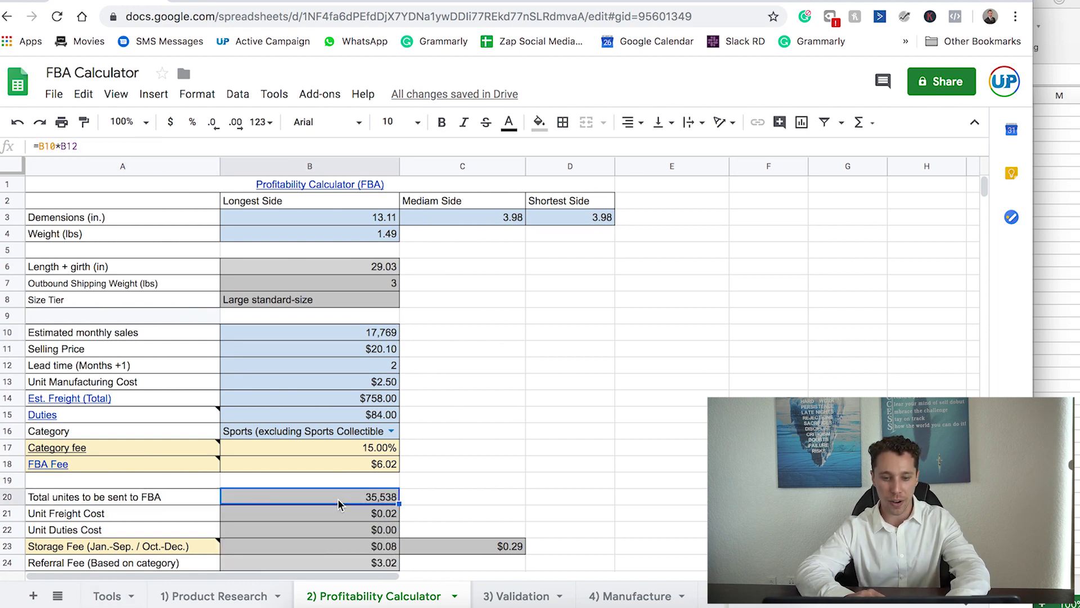
pyautogui.press('super+c')
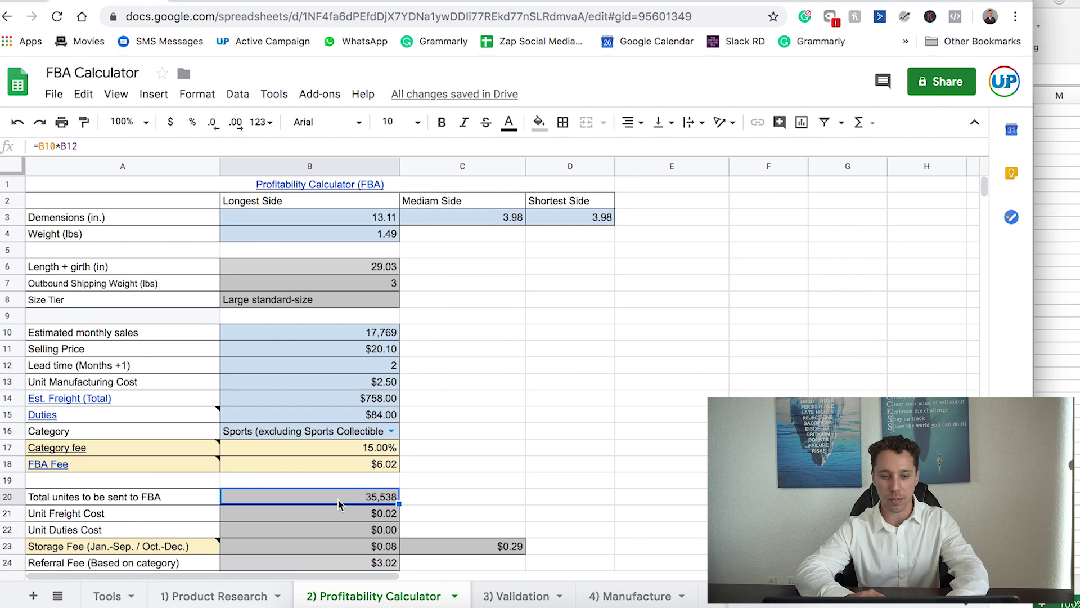
pyautogui.click(1069, 201)
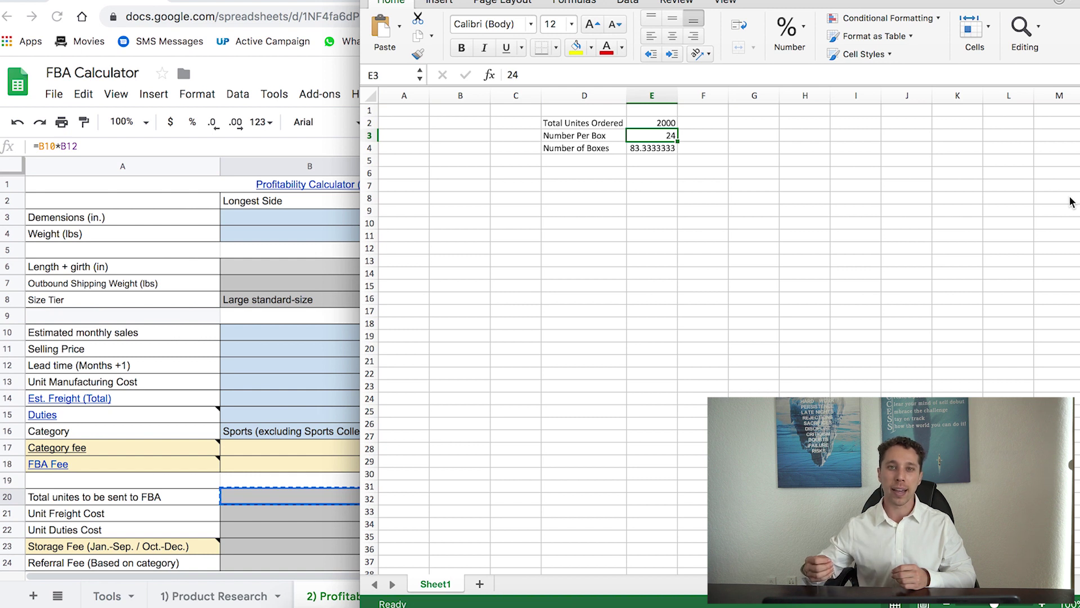
pyautogui.click(672, 123)
pyautogui.press('super+v')
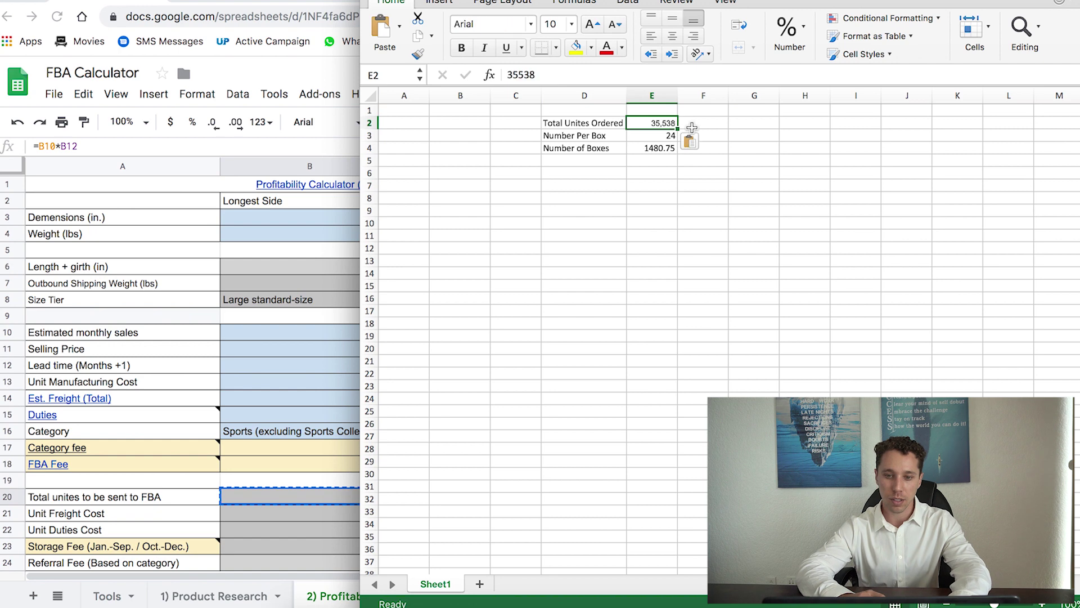
pyautogui.click(641, 151)
# Step: Set the Freightos load to 741 boxes, each 116 × 58 × 78 CM and 22 KG, and continue to the packing requirements
pyautogui.press('super+Tab')
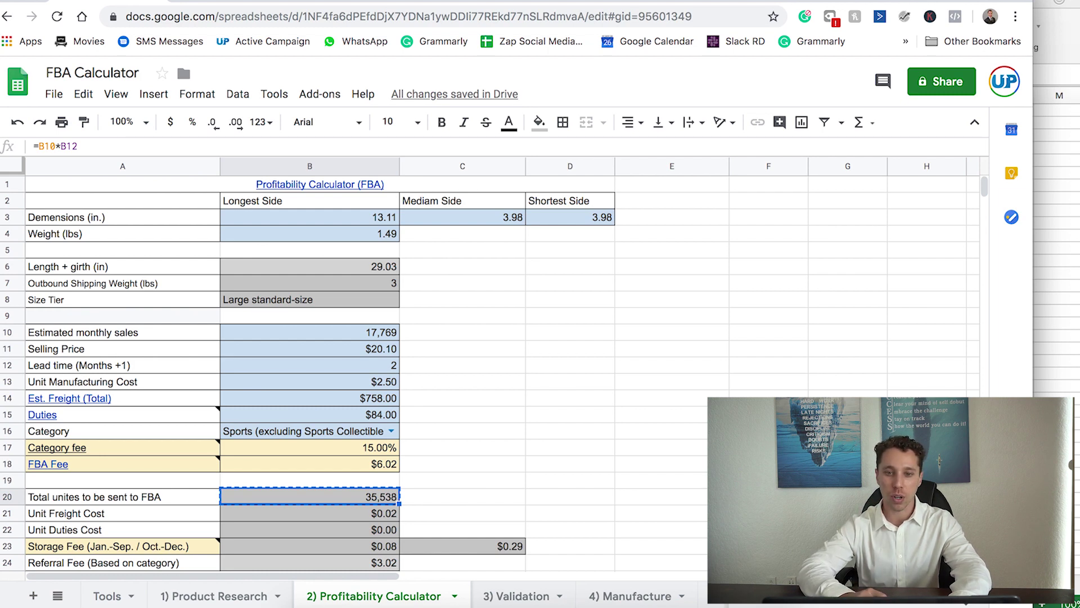
pyautogui.click(568, 1)
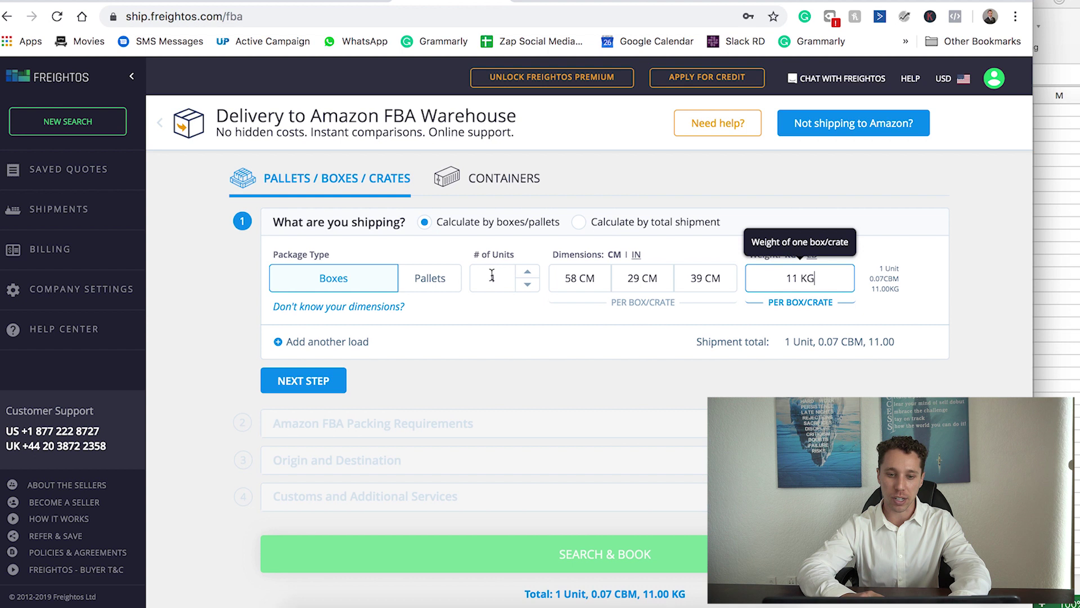
pyautogui.click(492, 275)
pyautogui.hotkey('ctrl', 'v')
pyautogui.press('BackSpace')
pyautogui.press('BackSpace')
pyautogui.press('BackSpace')
pyautogui.press('BackSpace')
pyautogui.write('1')
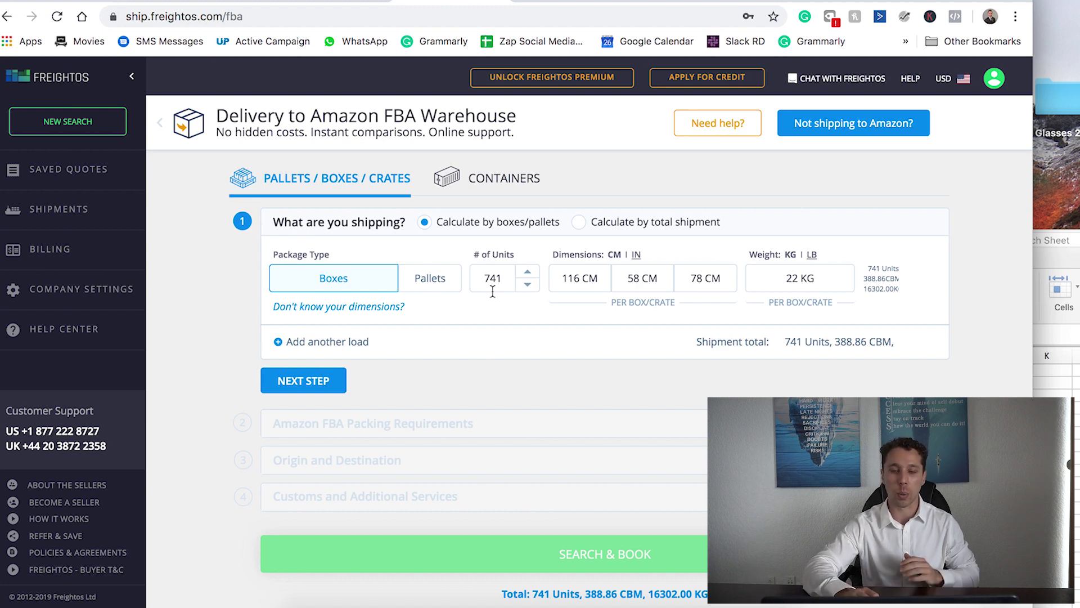
pyautogui.click(307, 382)
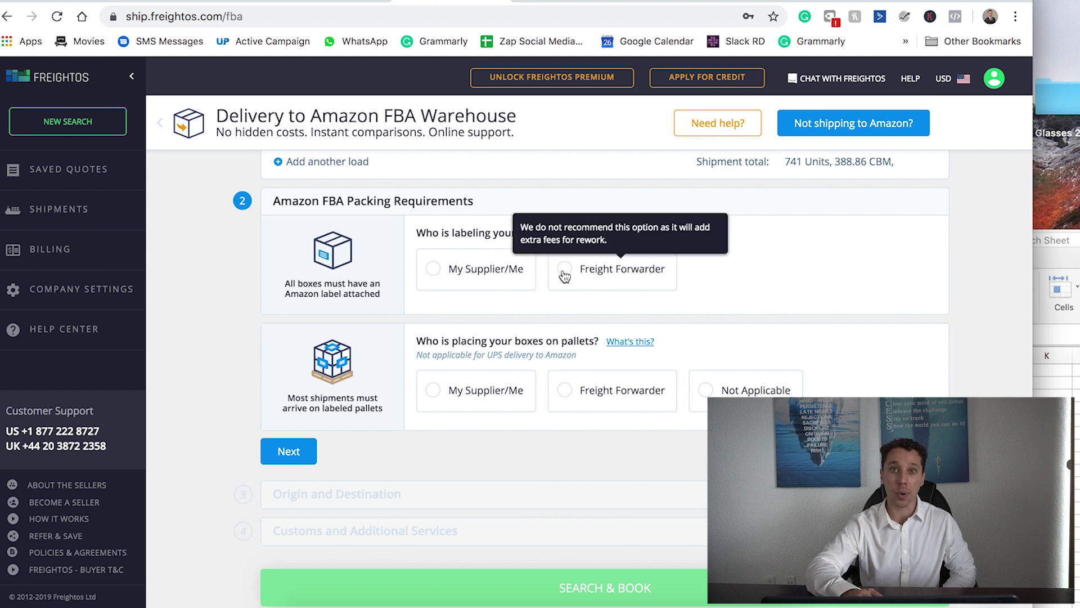
# Step: Choose Freight Forwarder for both labeling the boxes and placing them on pallets, and continue to the origin section
pyautogui.click(631, 280)
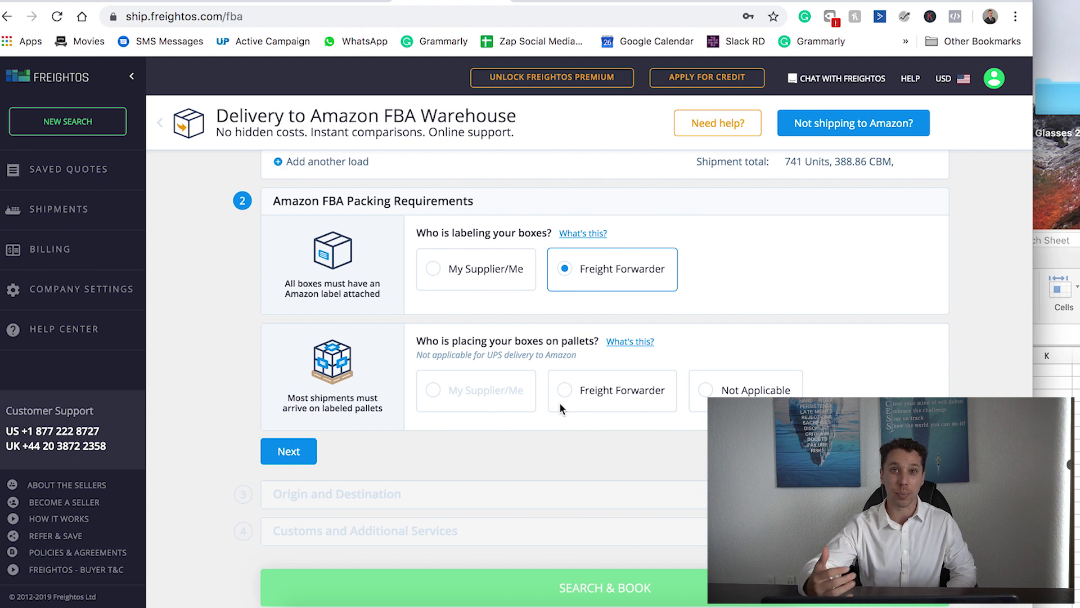
pyautogui.click(596, 400)
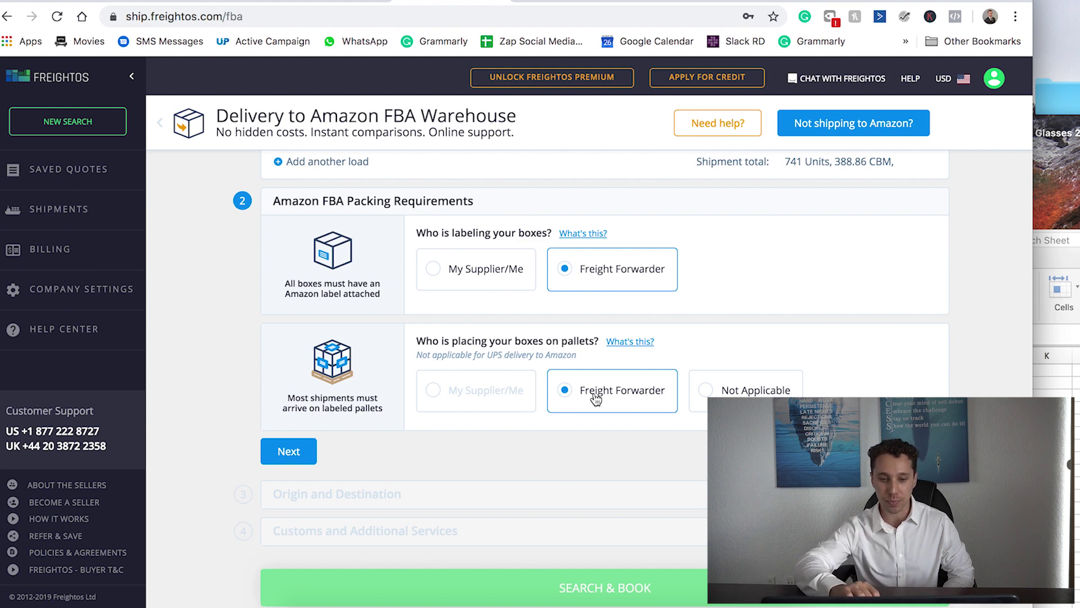
pyautogui.click(287, 450)
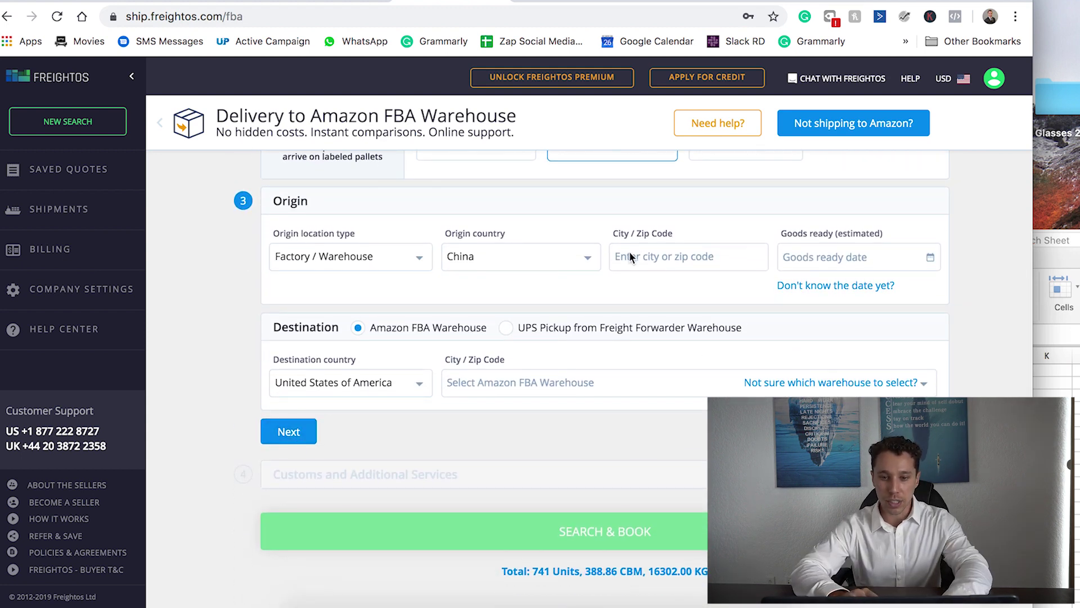
# Step: Set the goods ready date to Oct 18, 2019 and the origin location type to Factory / Warehouse
pyautogui.click(421, 257)
pyautogui.click(315, 317)
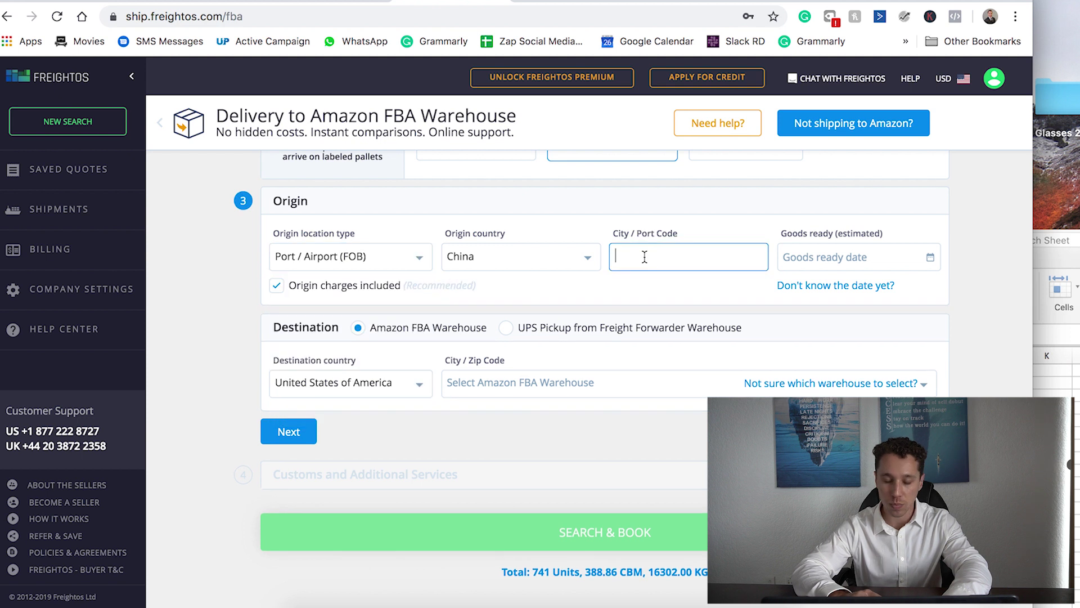
pyautogui.click(840, 259)
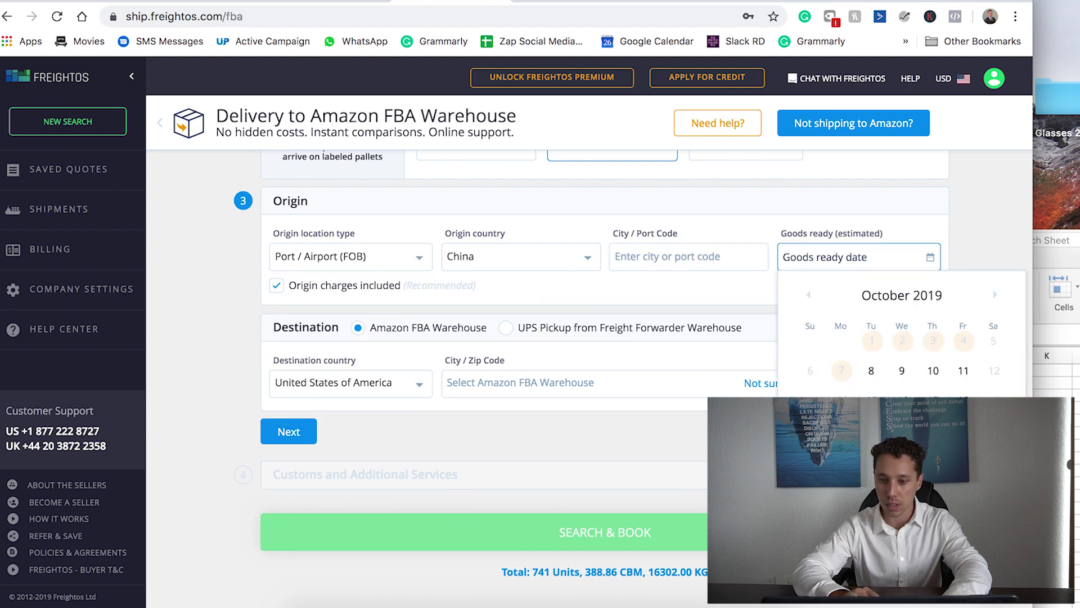
pyautogui.click(963, 400)
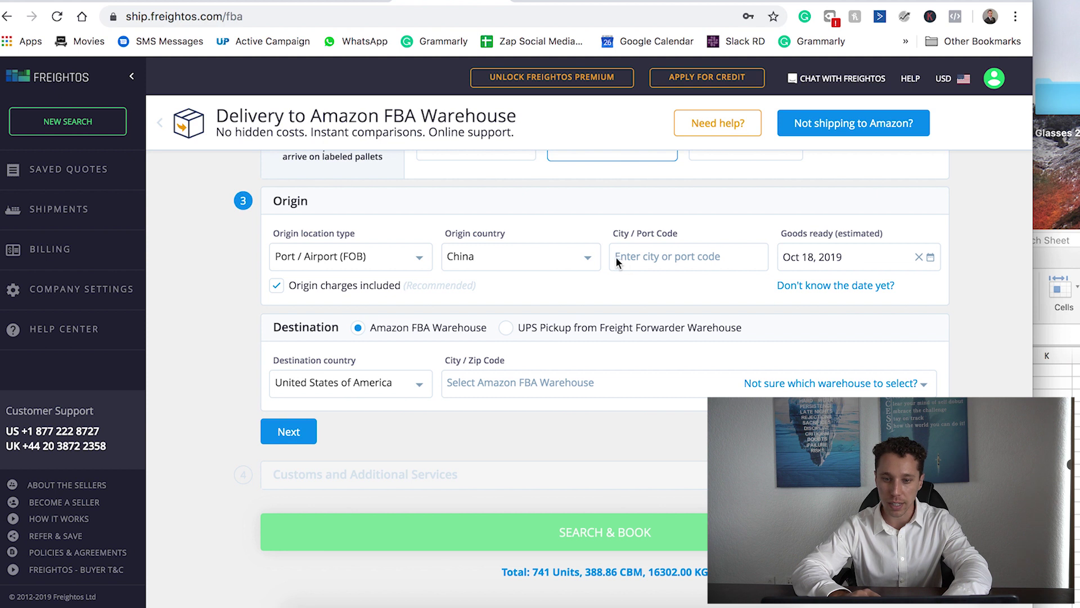
pyautogui.click(385, 260)
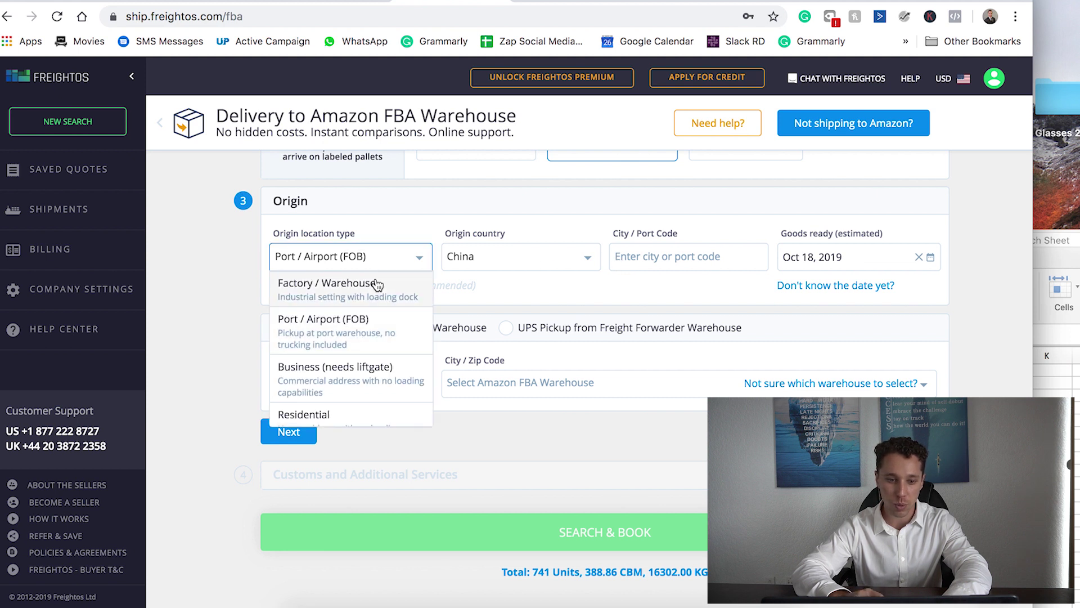
pyautogui.click(371, 279)
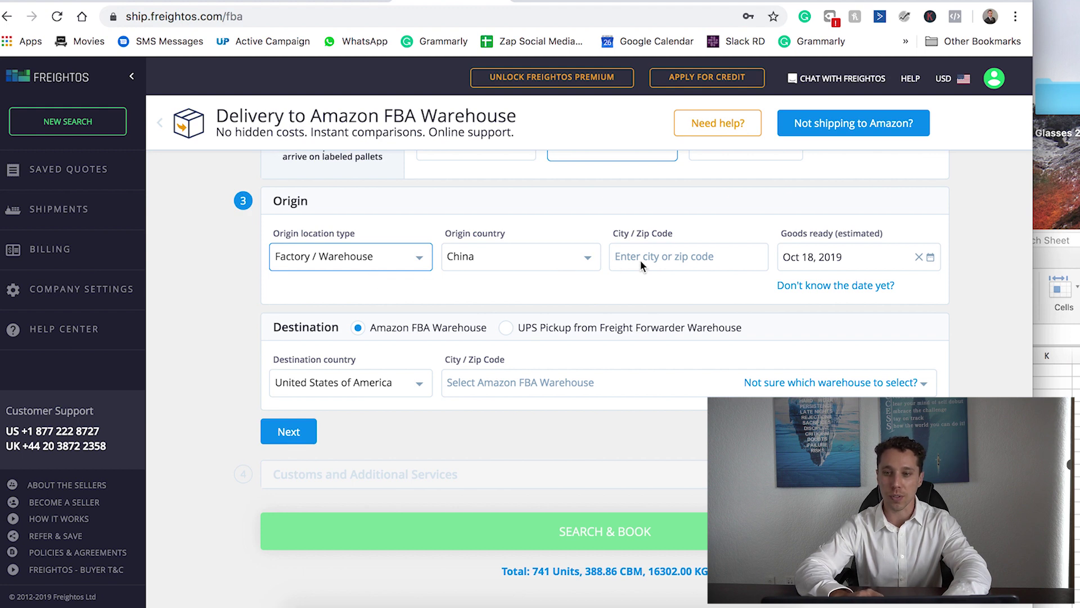
# Step: Search Google for "china zip code" and copy Beijing's zip code, 100000
pyautogui.click(980, 3)
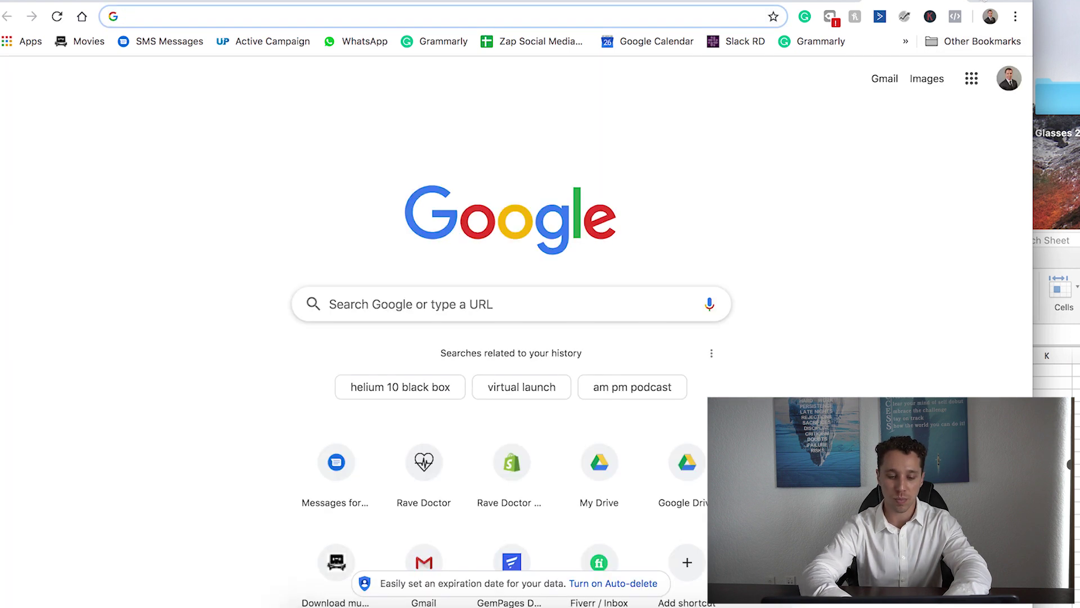
pyautogui.write('china zip code')
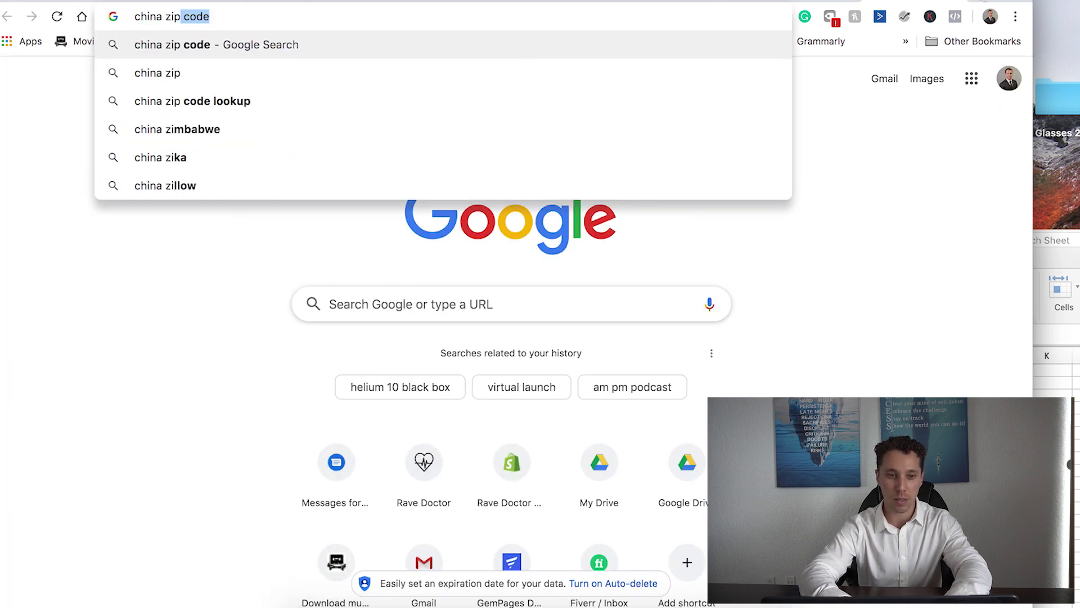
pyautogui.press('Return')
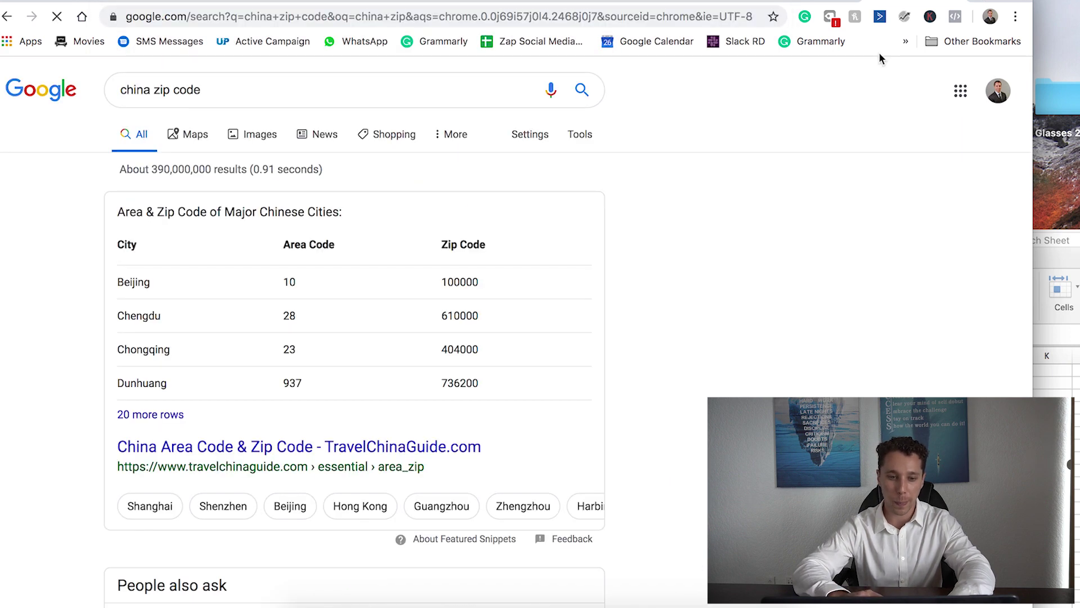
pyautogui.moveTo(478, 282); pyautogui.dragTo(442, 282)
pyautogui.press('super+c')
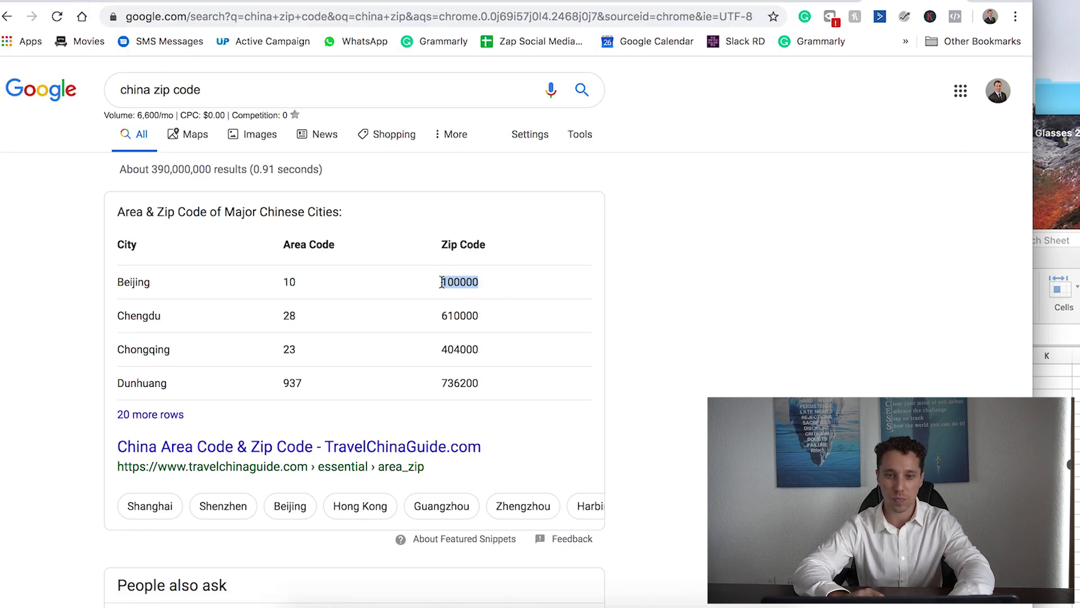
# Step: Set the shipment's origin city in Freightos to Haidian, 100000, using the copied zip code
pyautogui.hotkey('ctrl', 'Tab')
pyautogui.click(620, 256)
pyautogui.press('super+v')
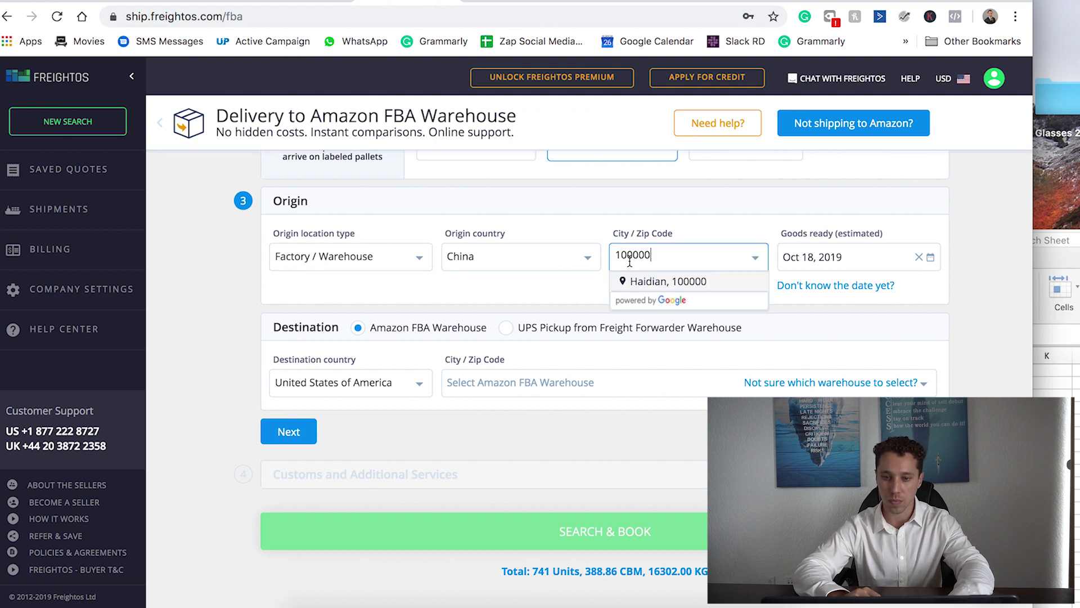
pyautogui.click(642, 281)
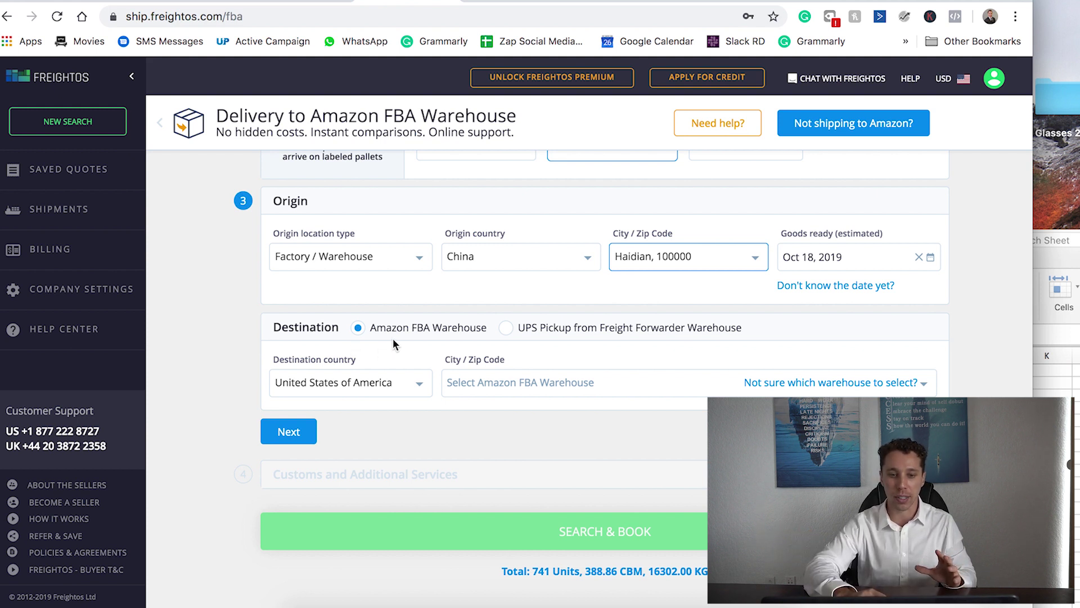
# Step: Select #ONT9-San Bernardino, CA 92408, USA as the destination Amazon FBA warehouse and continue to the customs section
pyautogui.click(570, 386)
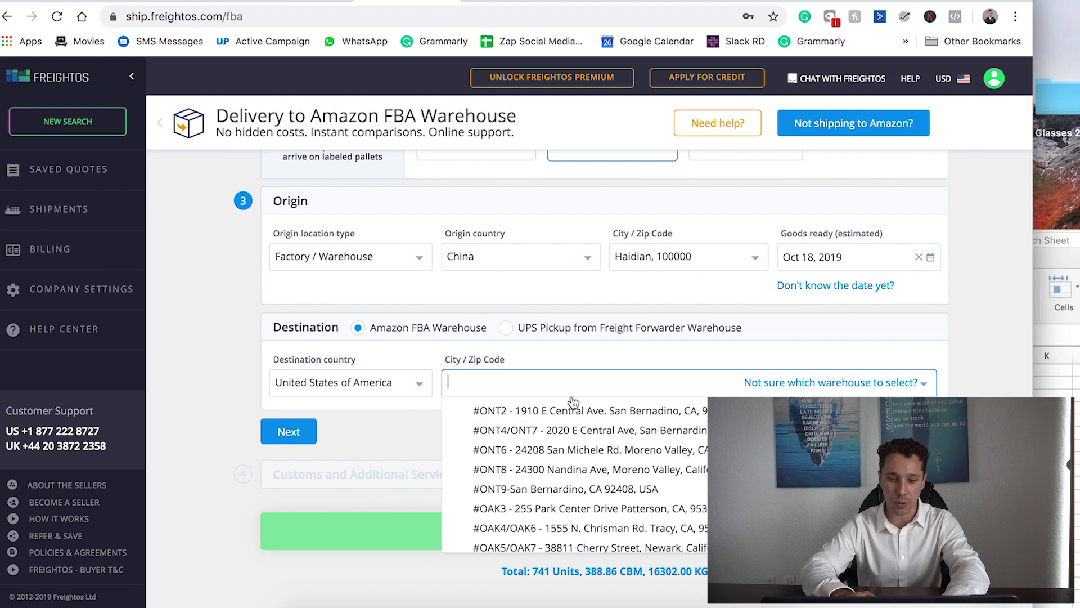
pyautogui.scroll(-4, 593, 548)
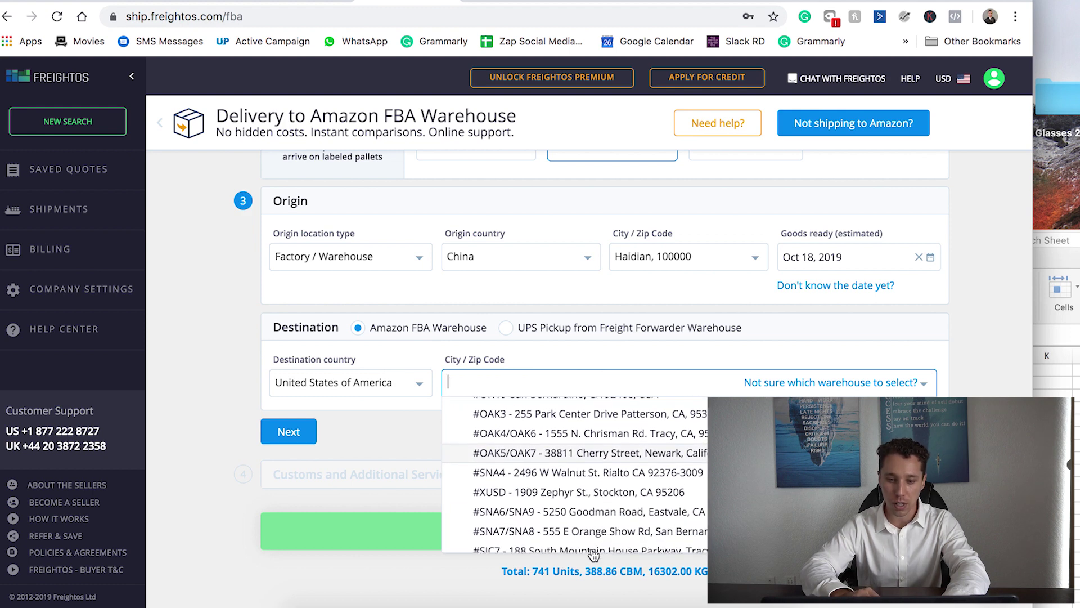
pyautogui.scroll(3, 580, 509)
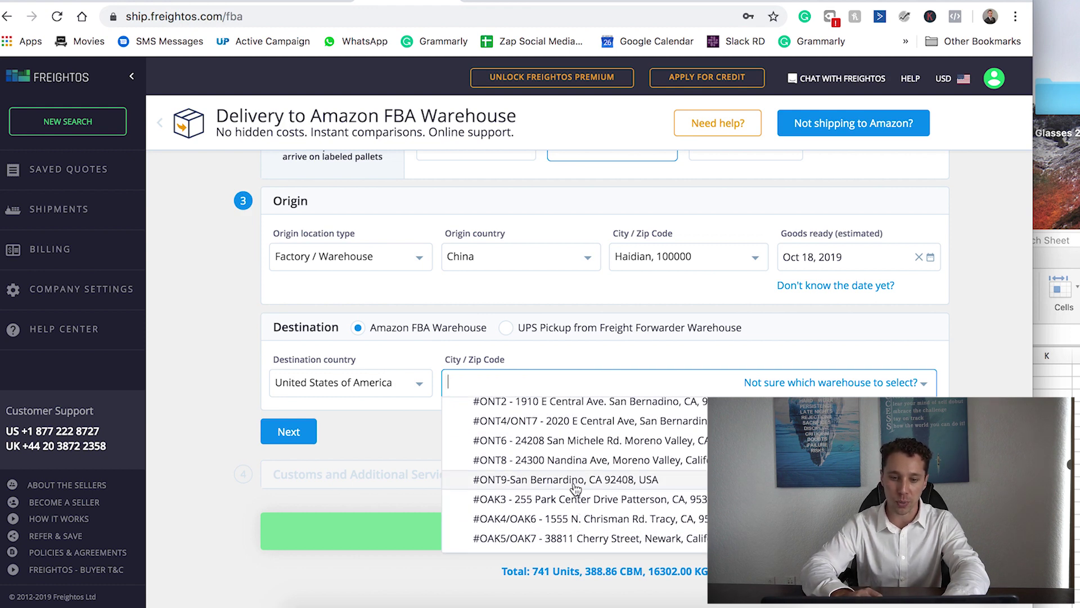
pyautogui.click(575, 481)
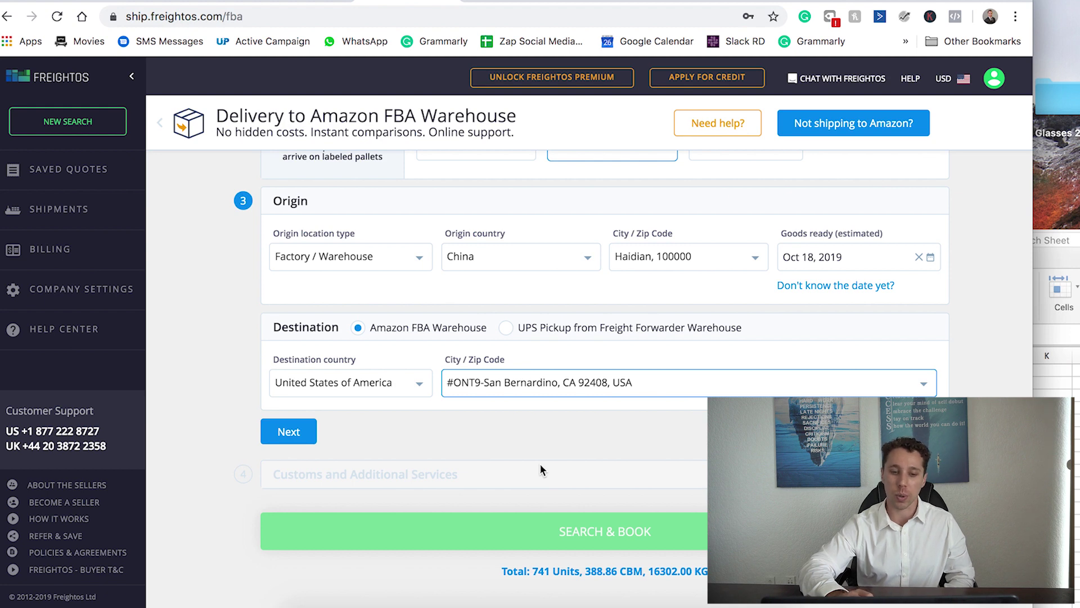
pyautogui.click(270, 432)
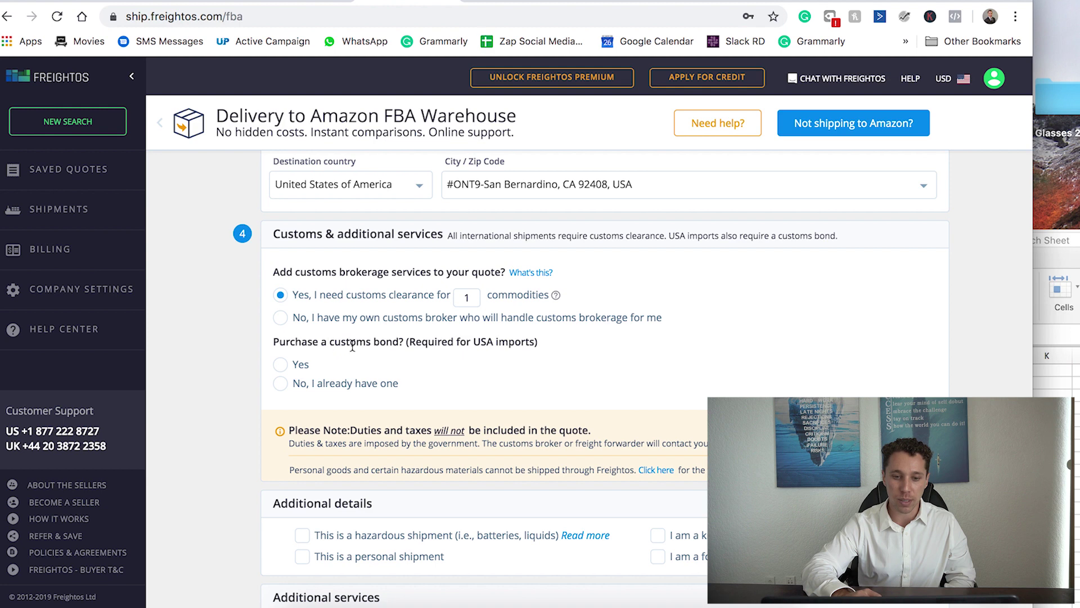
# Step: Opt to purchase a customs bond and open the single bond's shipment value for entry
pyautogui.click(298, 366)
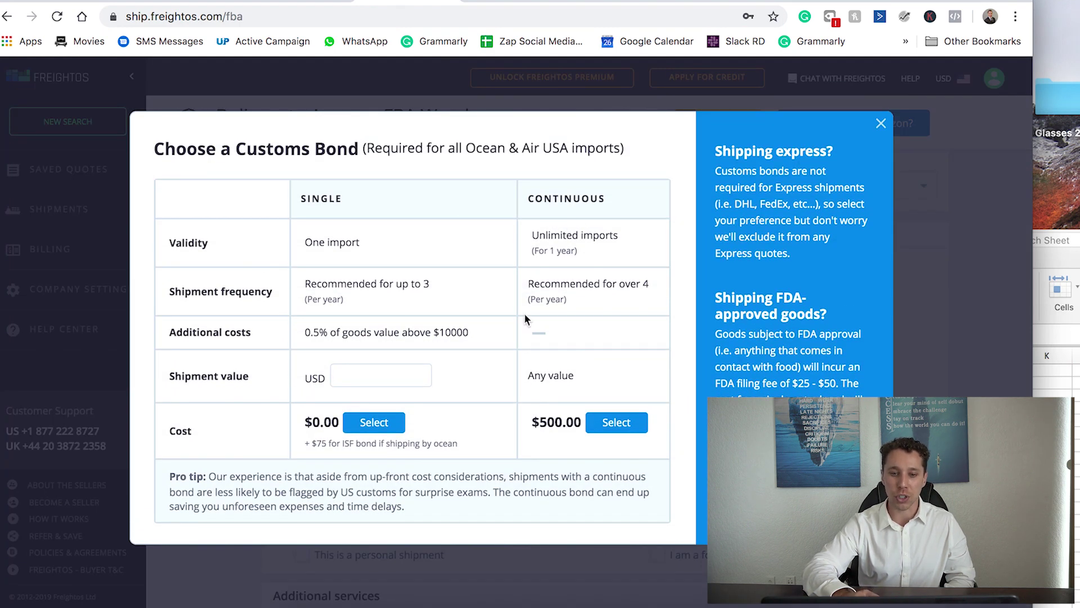
pyautogui.click(358, 377)
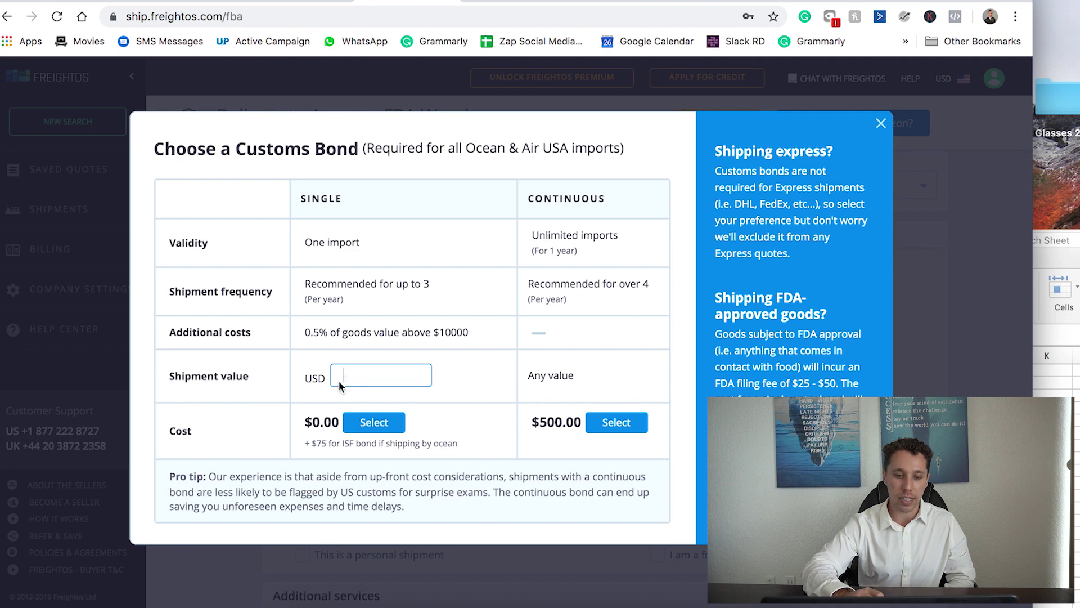
# Step: In the FBA Calculator spreadsheet, calculate the shipment value in C20 with =B20*B13 and copy that cell
pyautogui.click(121, 3)
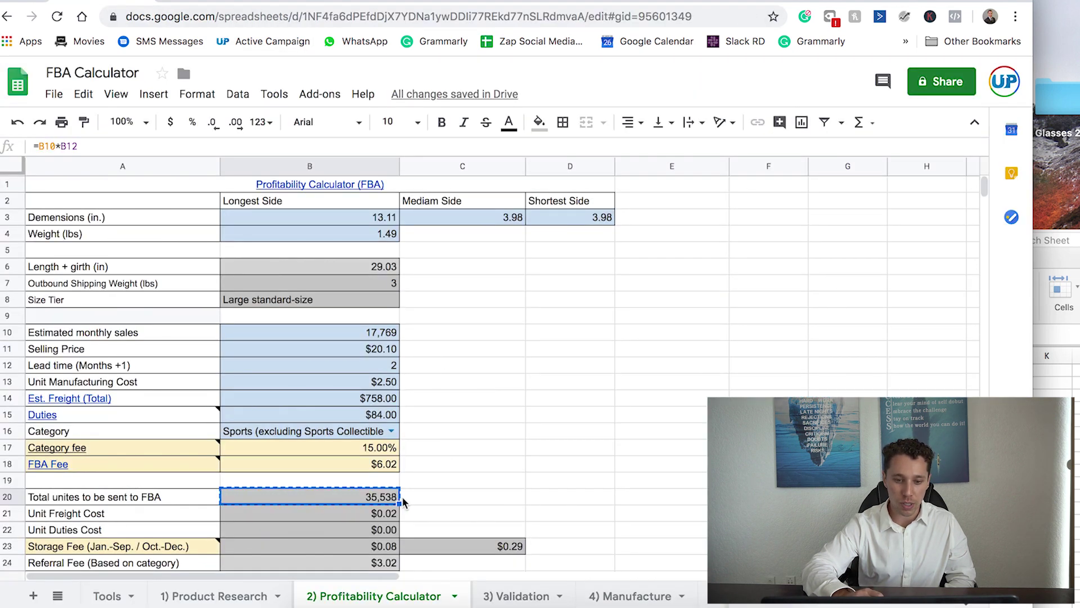
pyautogui.click(464, 498)
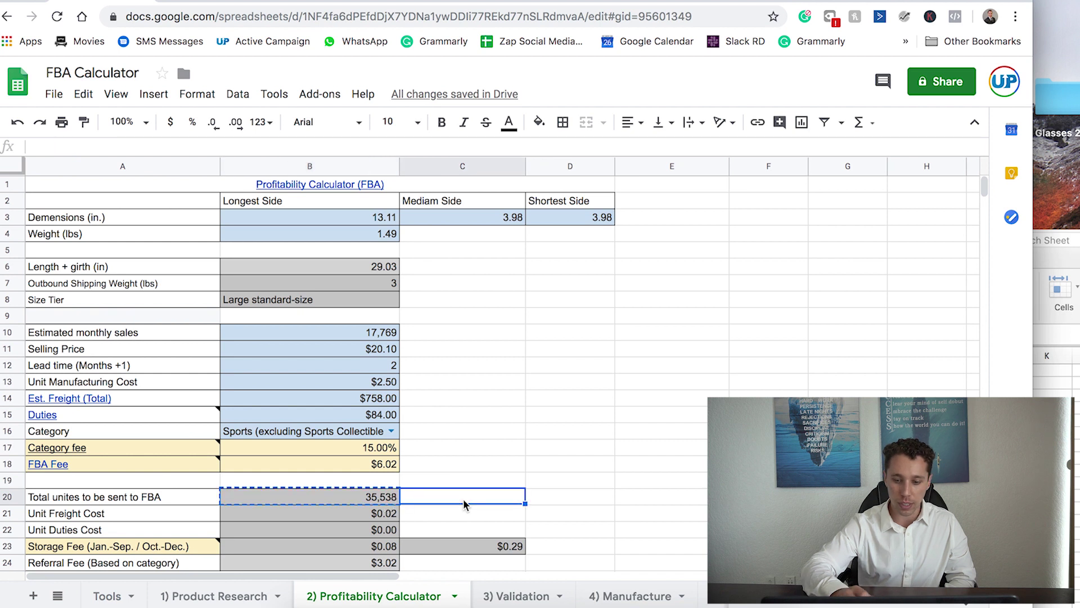
pyautogui.write('=')
pyautogui.click(379, 498)
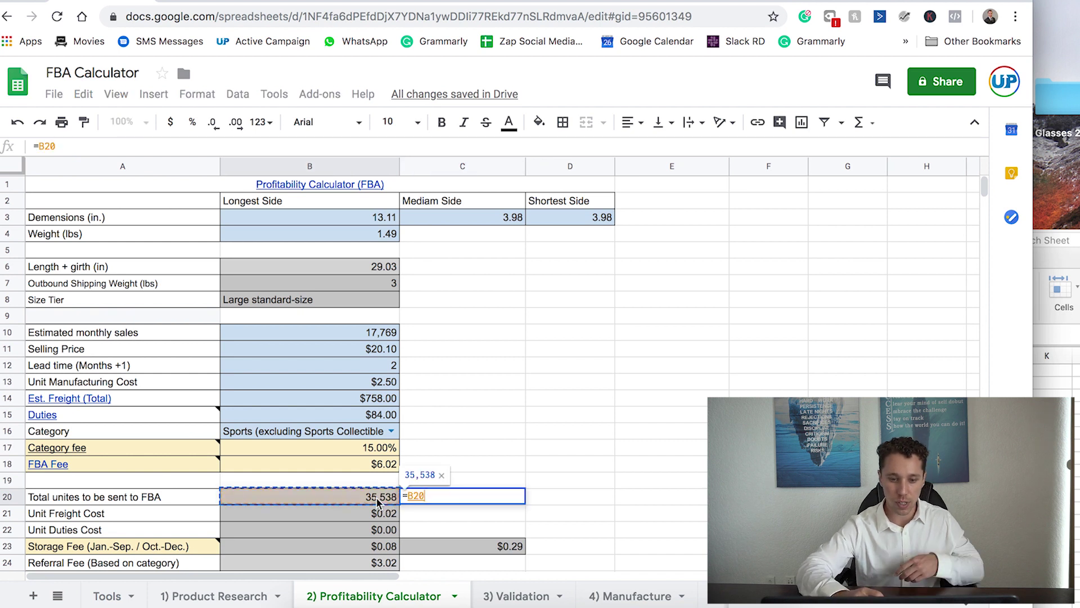
pyautogui.write('*')
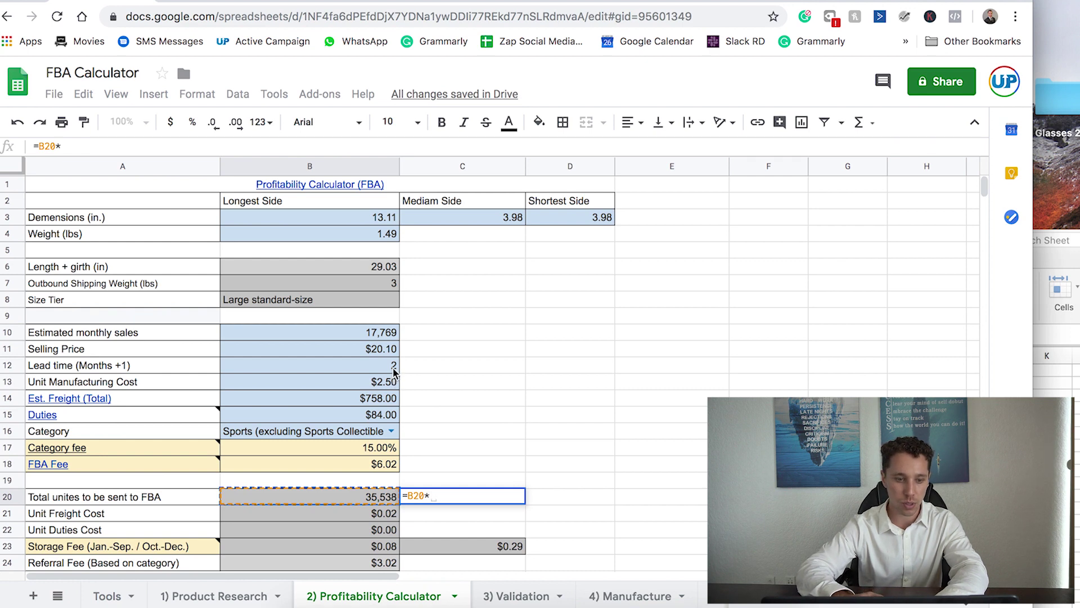
pyautogui.click(391, 385)
pyautogui.press('Return')
pyautogui.click(489, 500)
pyautogui.hotkey('ctrl', 'c')
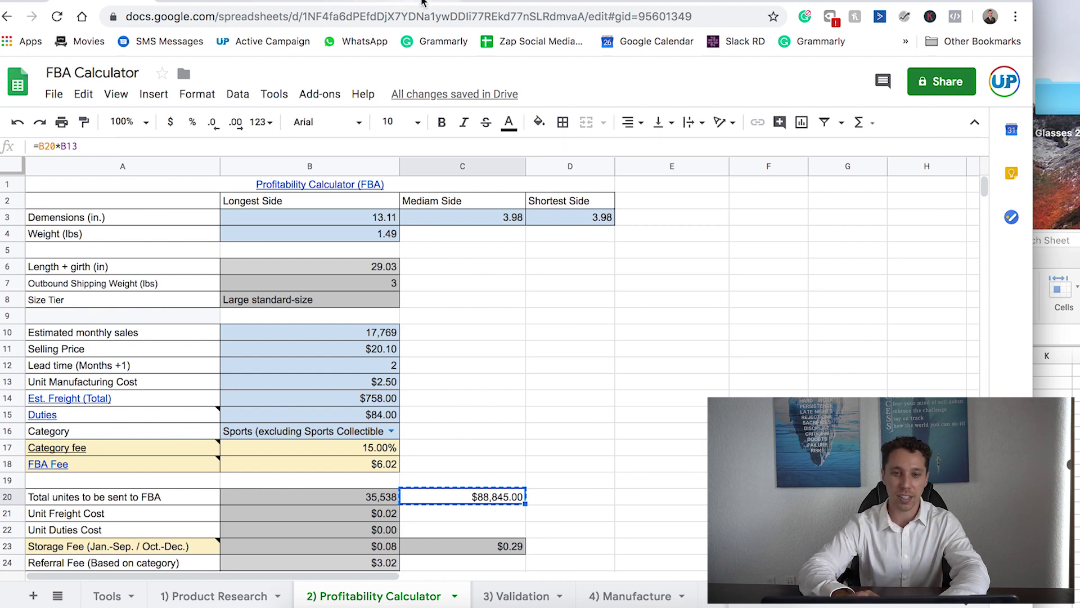
# Step: Back in Freightos, enter 88845 USD as the single bond's shipment value, but choose the $500.00 continuous customs bond
pyautogui.click(304, 3)
pyautogui.click(423, 375)
pyautogui.write('88845')
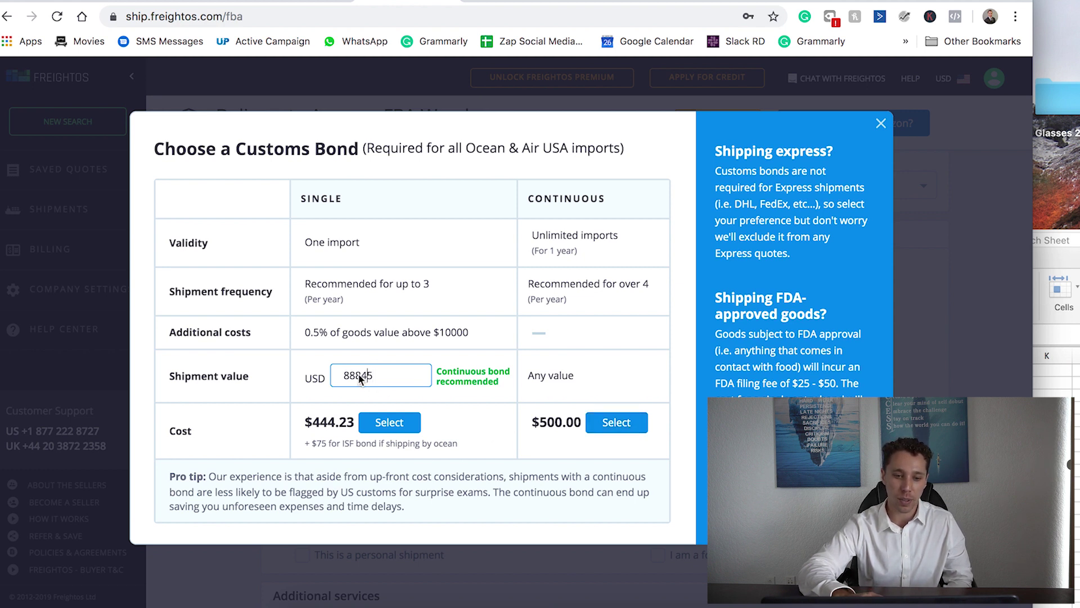
pyautogui.press('BackSpace')
pyautogui.press('BackSpace')
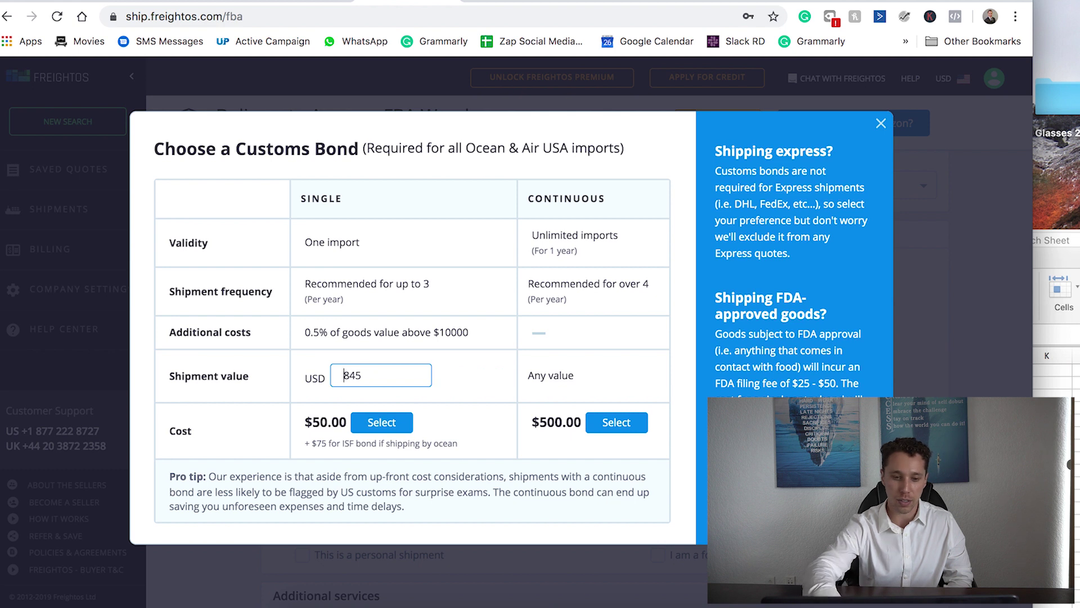
pyautogui.write('8')
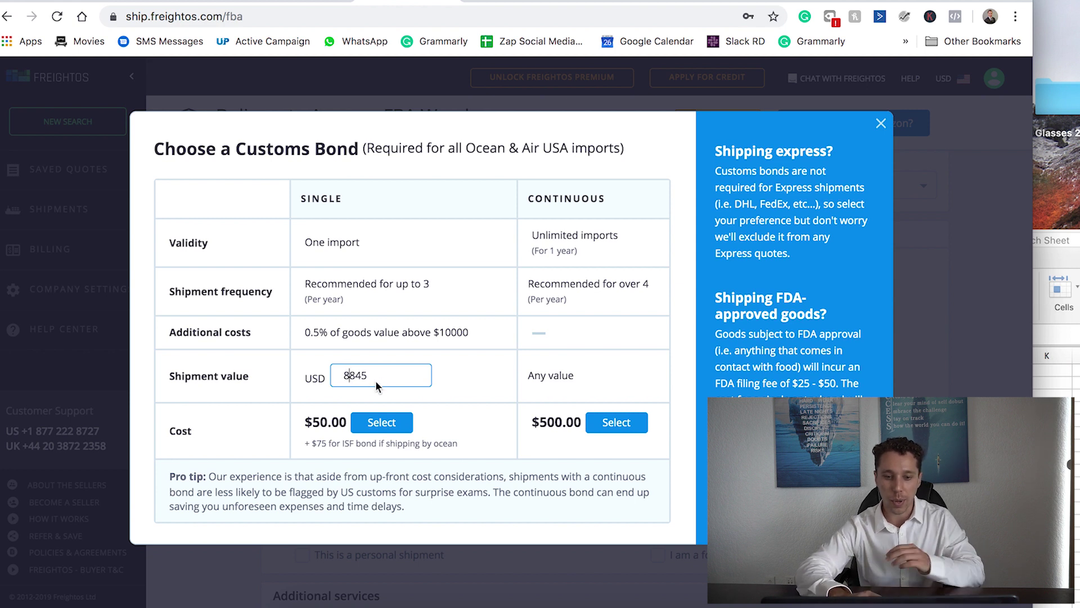
pyautogui.moveTo(386, 376); pyautogui.dragTo(251, 372)
pyautogui.write('88845')
pyautogui.click(616, 422)
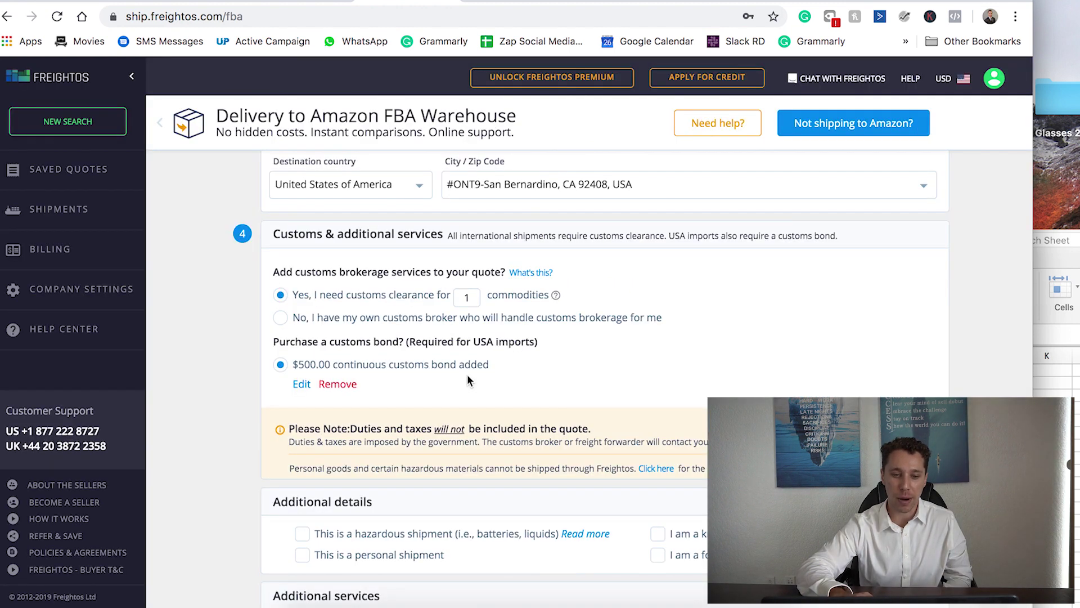
# Step: Add insurance covering the 88845 goods value to the shipment and search for freight quotes
pyautogui.scroll(-3, 468, 377)
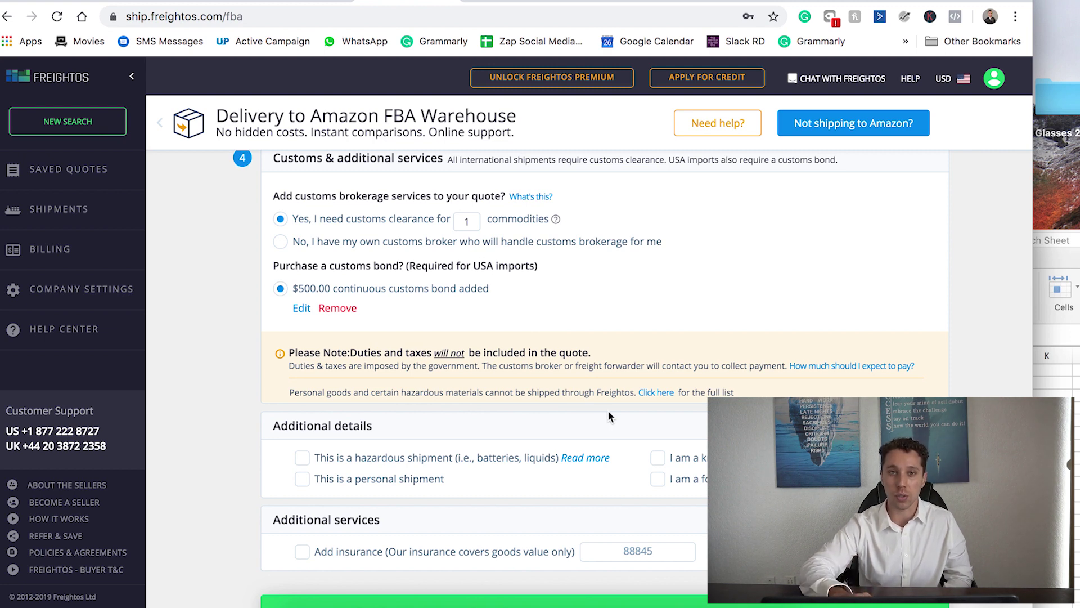
pyautogui.scroll(-3, 608, 416)
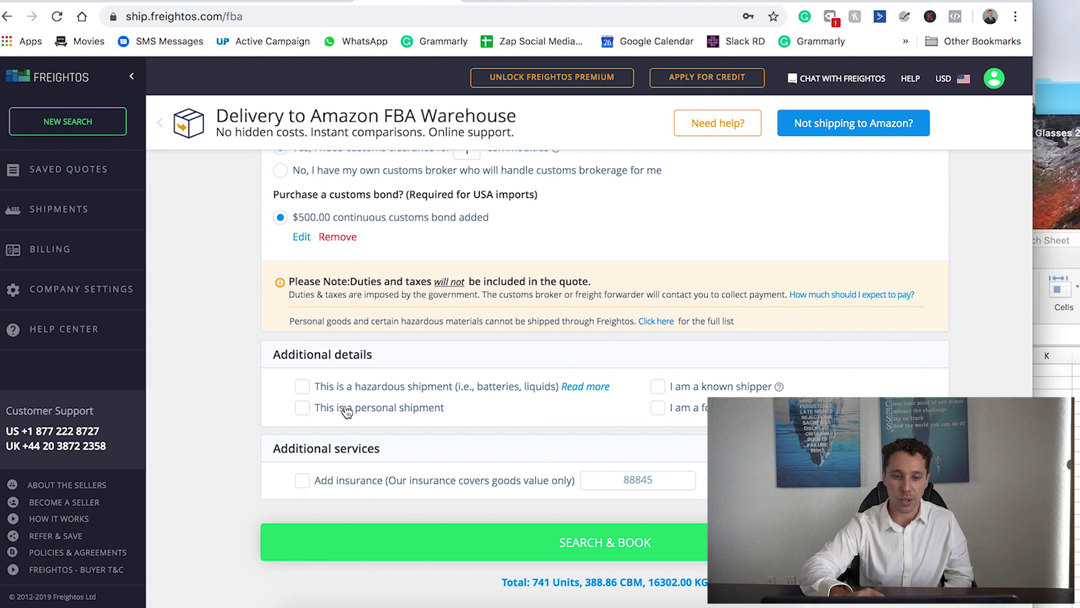
pyautogui.moveTo(340, 413)
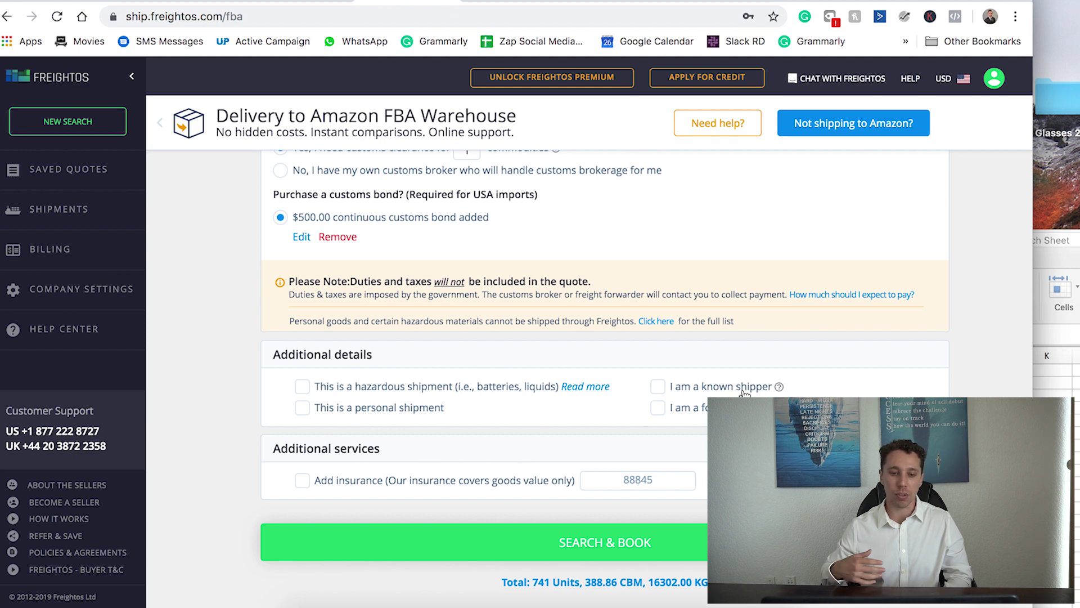
pyautogui.click(337, 481)
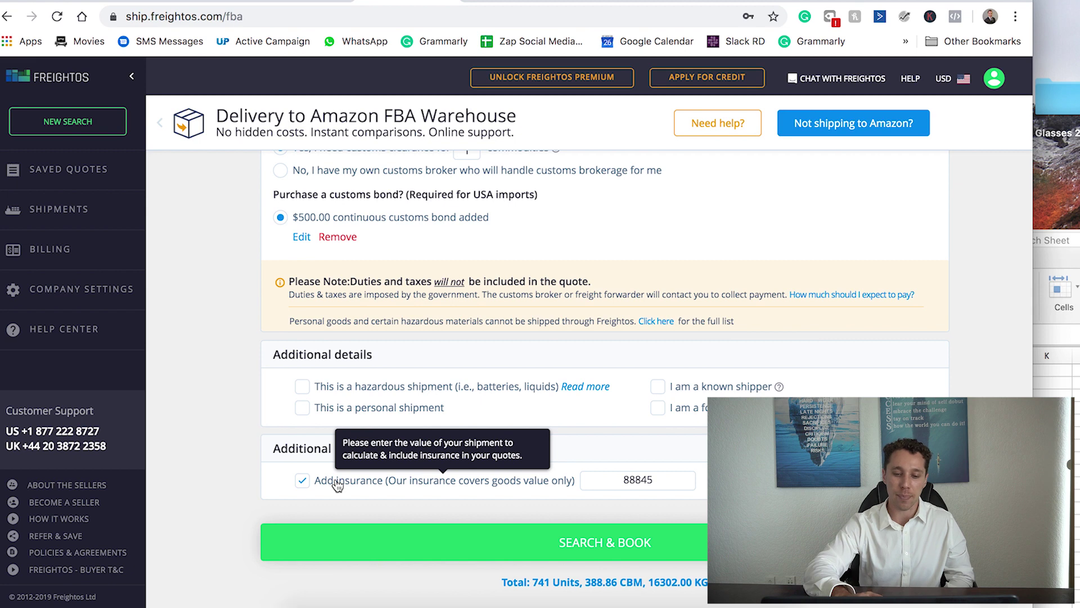
pyautogui.scroll(-1, 568, 542)
pyautogui.scroll(-5, 569, 542)
pyautogui.scroll(5, 568, 542)
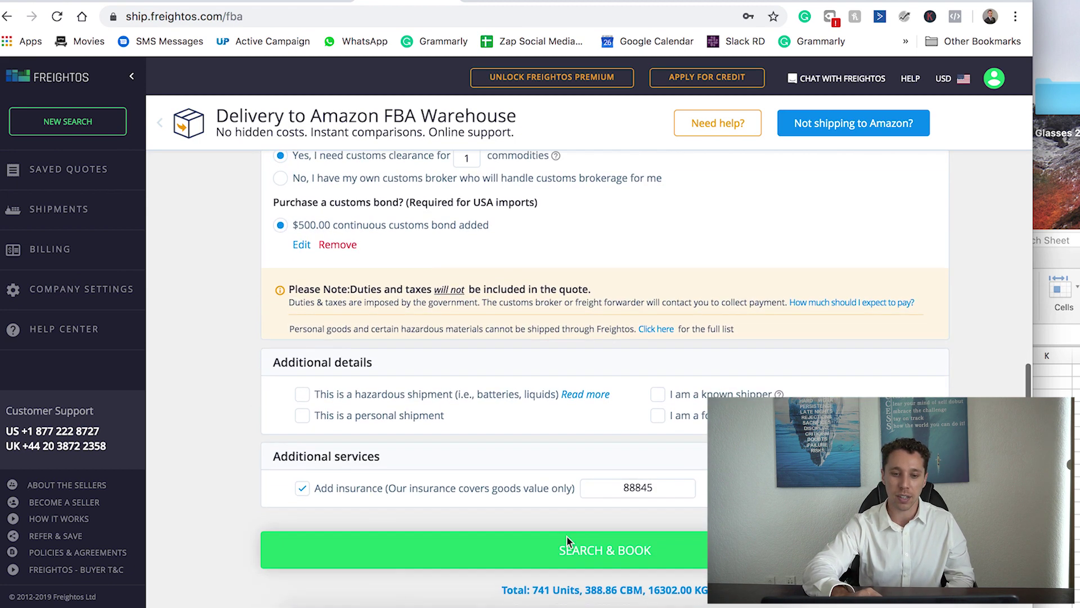
pyautogui.click(566, 535)
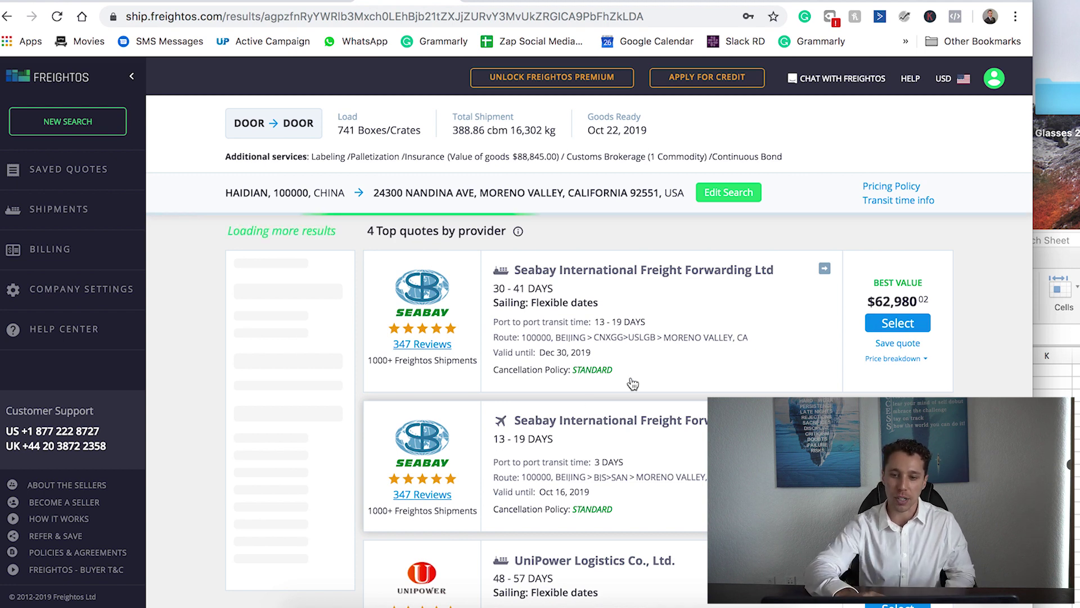
# Step: Examine the freight quotes, comparing providers, ocean and air transit times, prices and available filters
pyautogui.scroll(-1, 631, 381)
pyautogui.scroll(1, 632, 383)
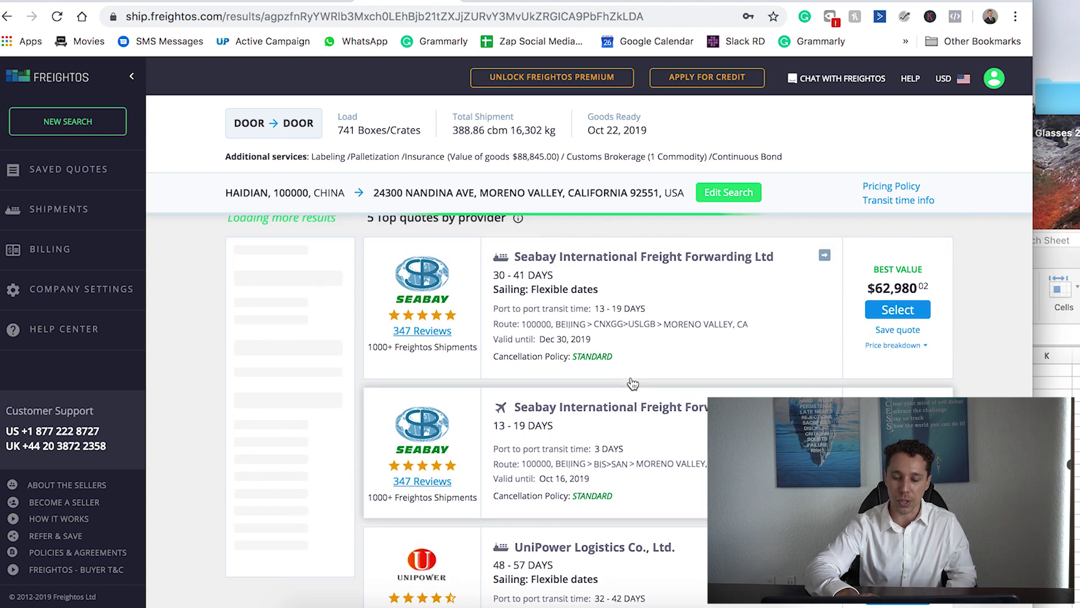
pyautogui.scroll(-1, 363, 361)
pyautogui.scroll(1, 363, 361)
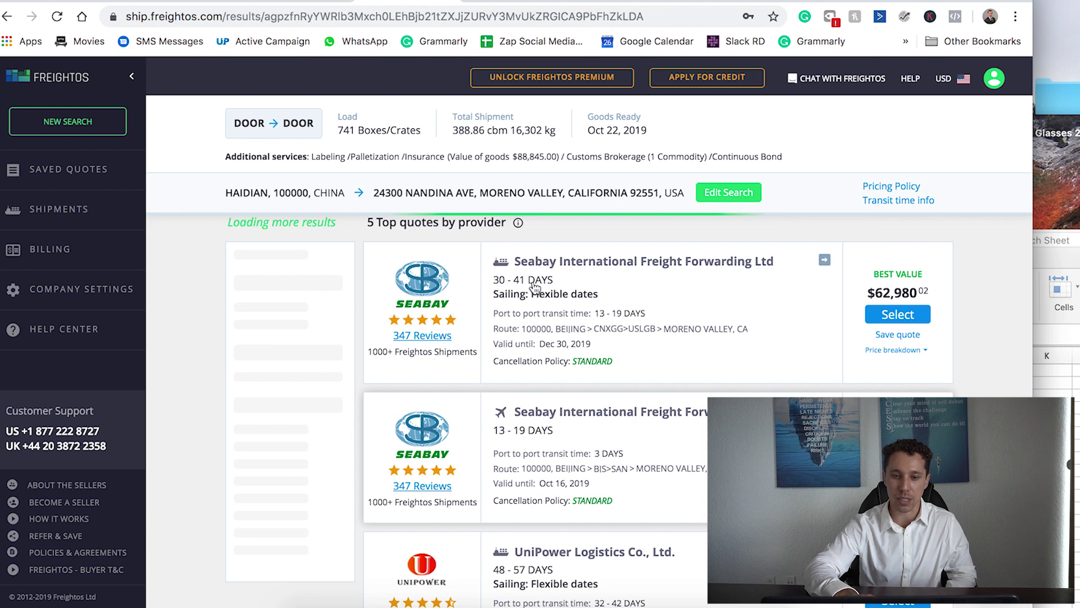
pyautogui.scroll(-1, 534, 288)
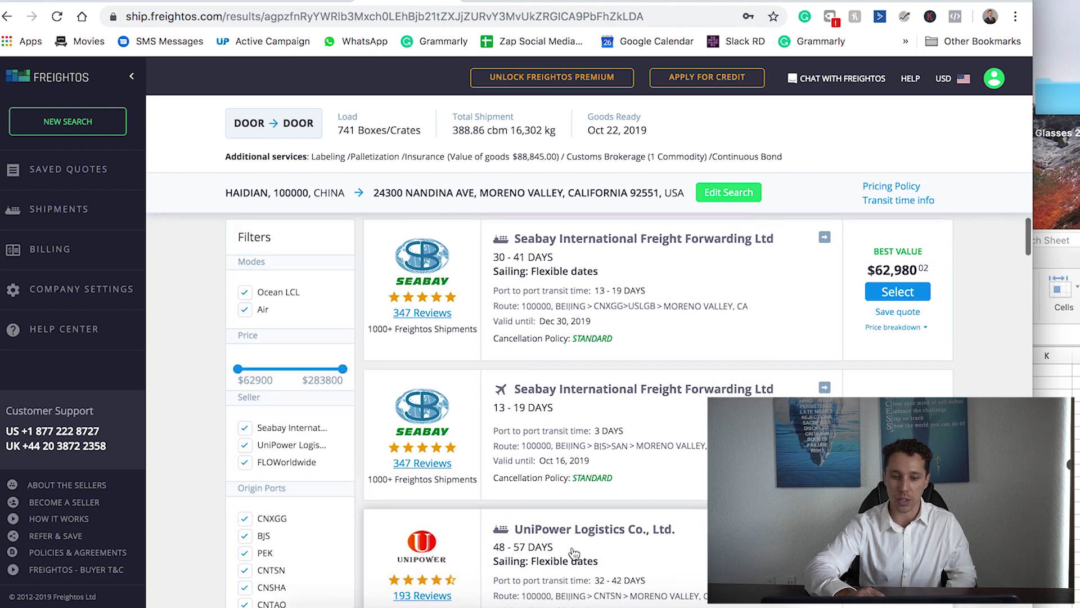
pyautogui.scroll(1, 574, 554)
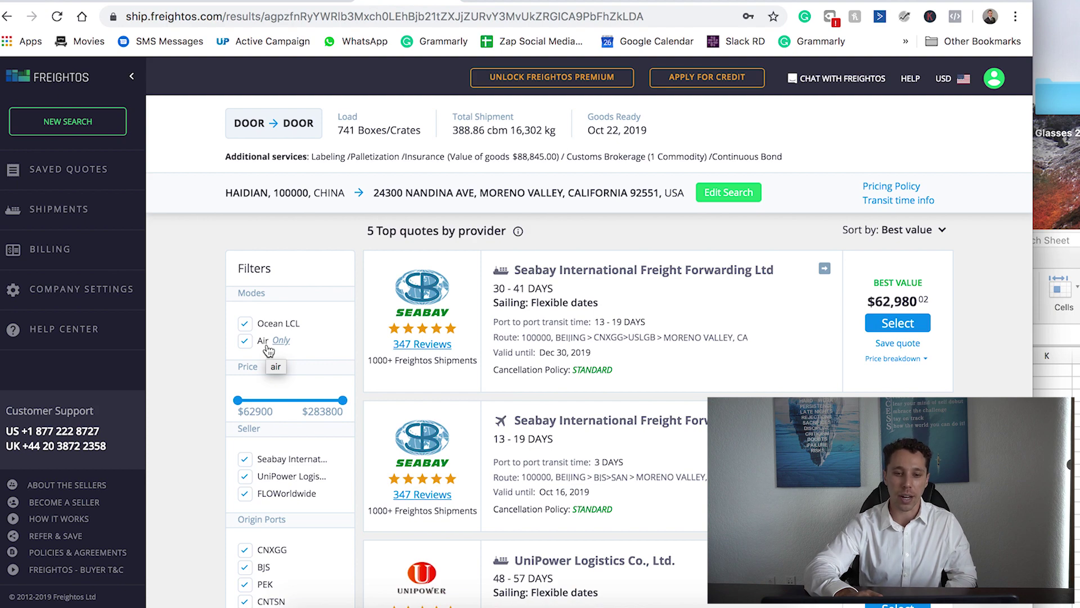
pyautogui.scroll(-5, 269, 350)
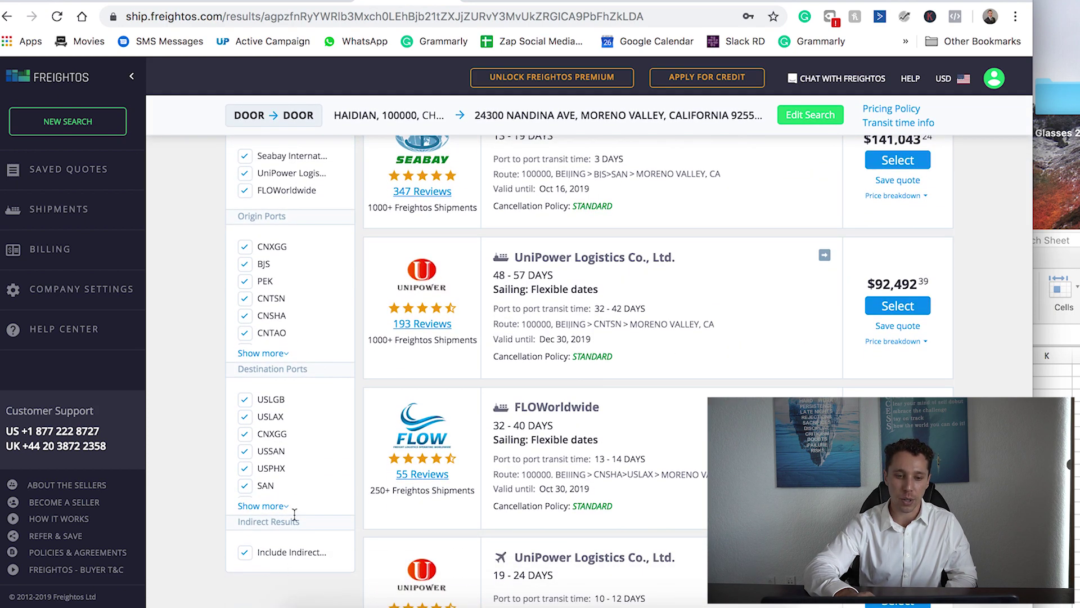
pyautogui.scroll(3, 293, 422)
pyautogui.scroll(-6, 293, 422)
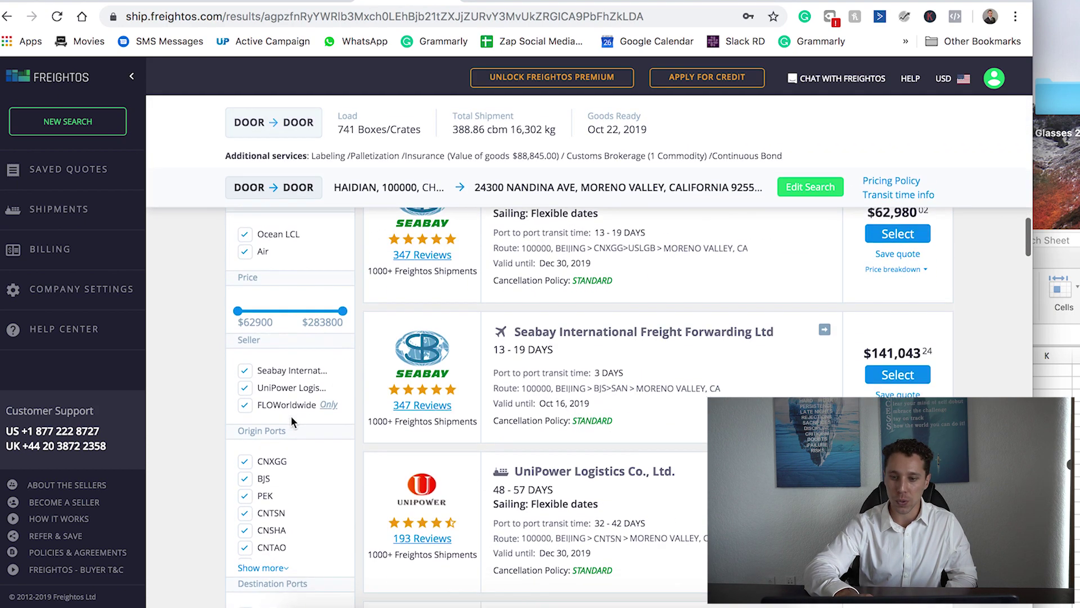
pyautogui.scroll(4, 293, 422)
pyautogui.scroll(2, 292, 422)
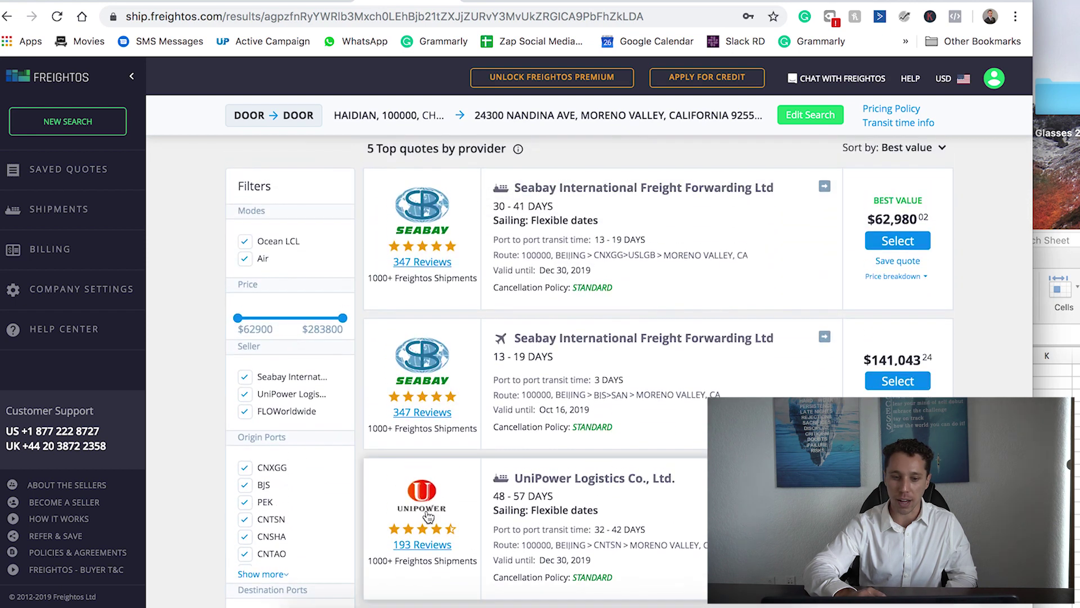
pyautogui.scroll(-5, 428, 512)
pyautogui.scroll(-1, 427, 514)
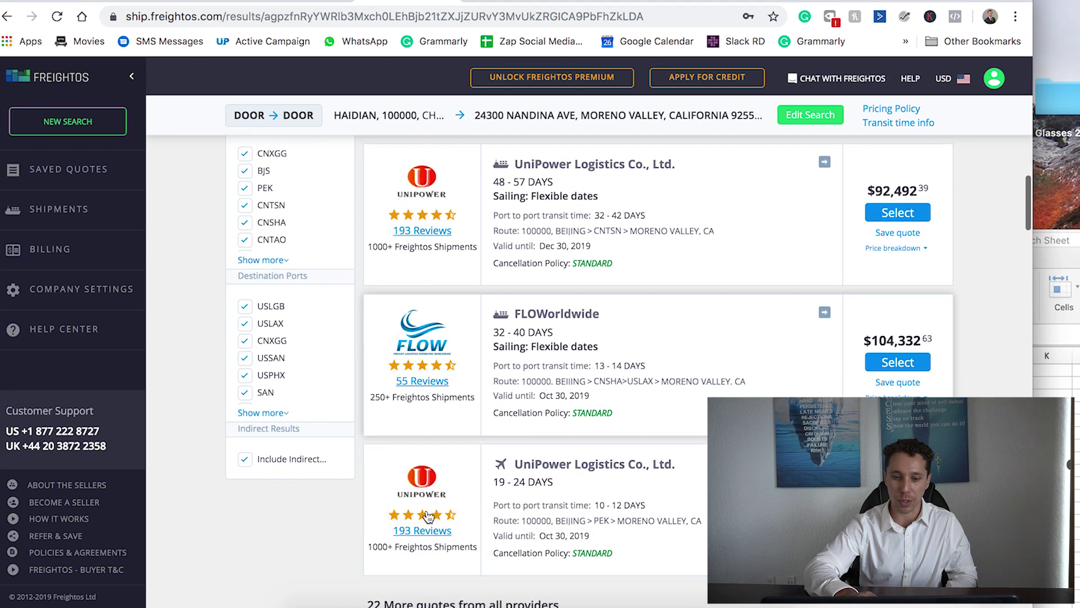
pyautogui.scroll(-5, 602, 534)
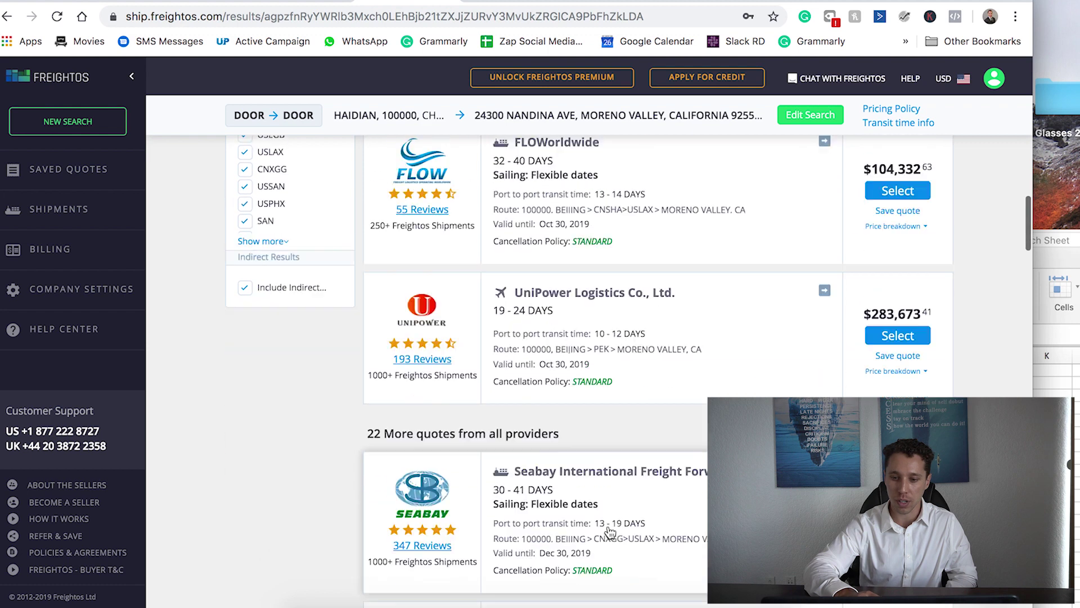
pyautogui.scroll(-1, 610, 532)
pyautogui.scroll(10, 610, 533)
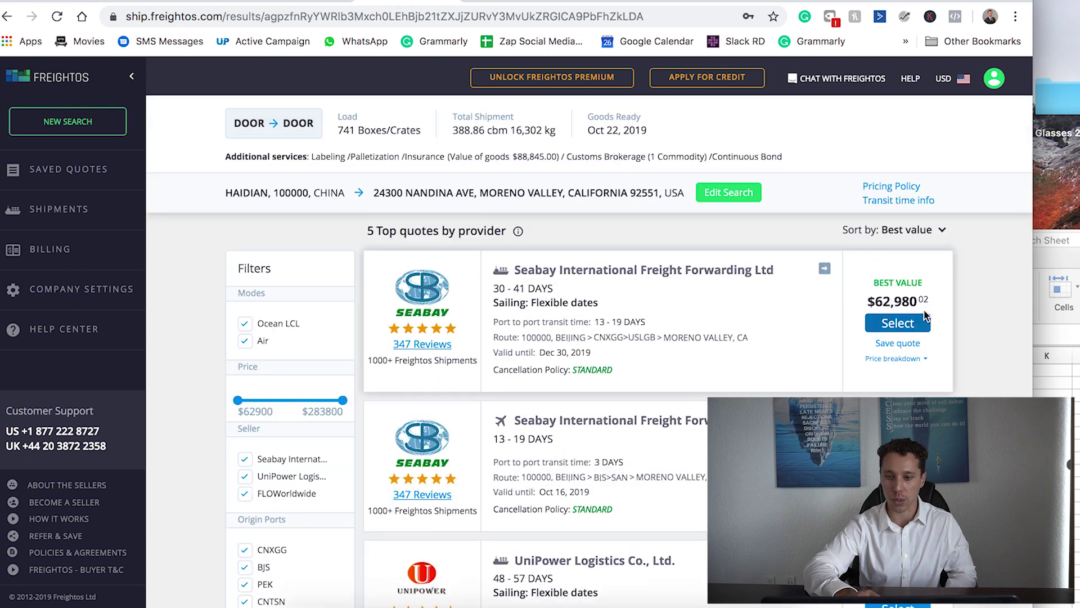
# Step: Copy the price of Seabay's best-value ocean quote and enter $62,980.00 as Est. Freight (Total) in the FBA Calculator spreadsheet
pyautogui.moveTo(938, 306); pyautogui.dragTo(878, 298)
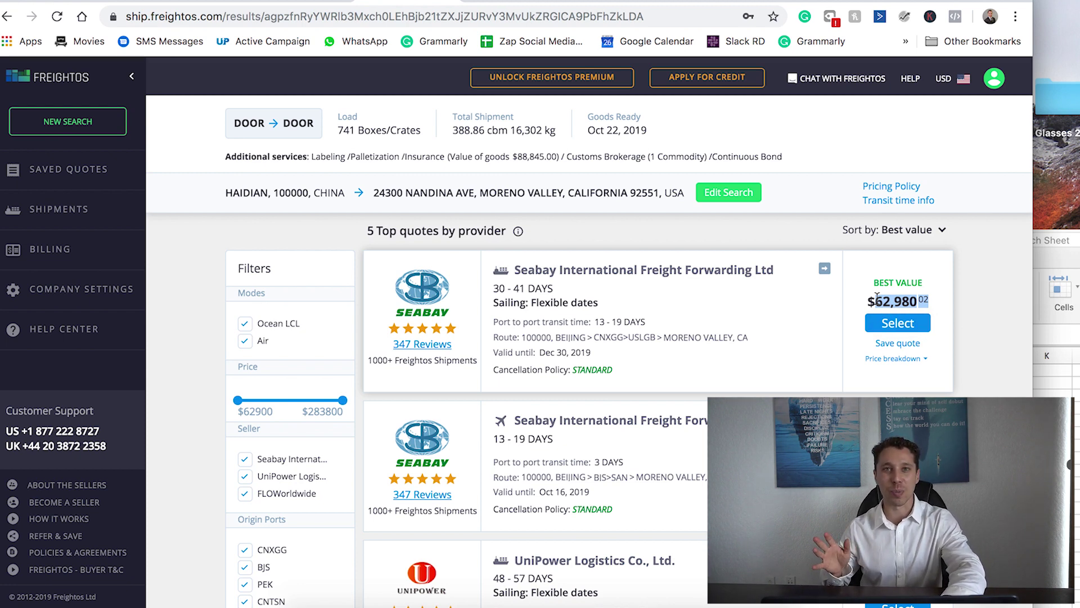
pyautogui.click(112, 5)
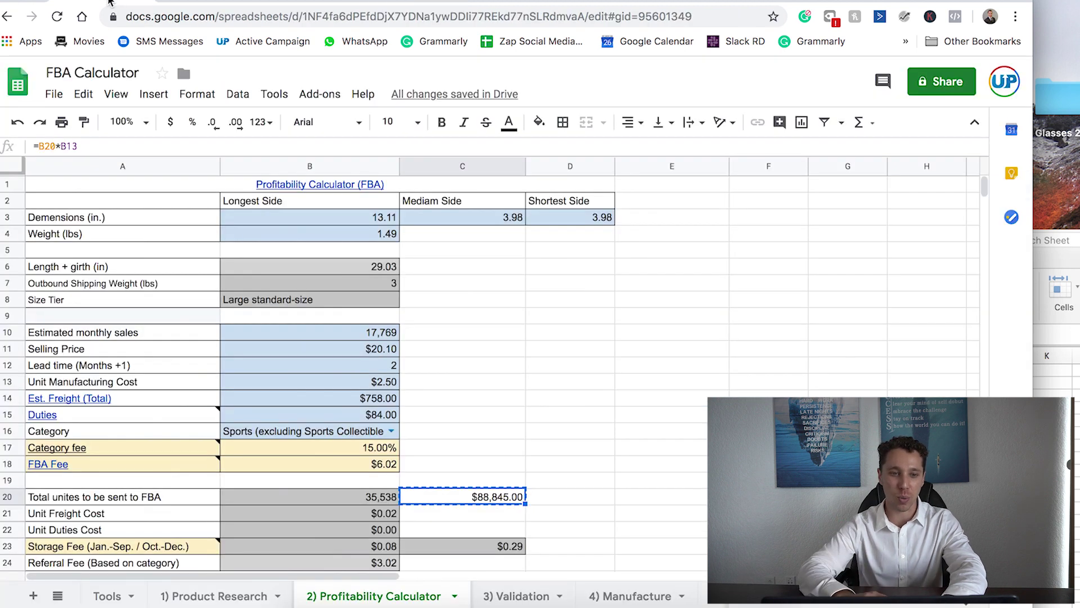
pyautogui.click(309, 397)
pyautogui.write('$62,980.00')
pyautogui.click(421, 398)
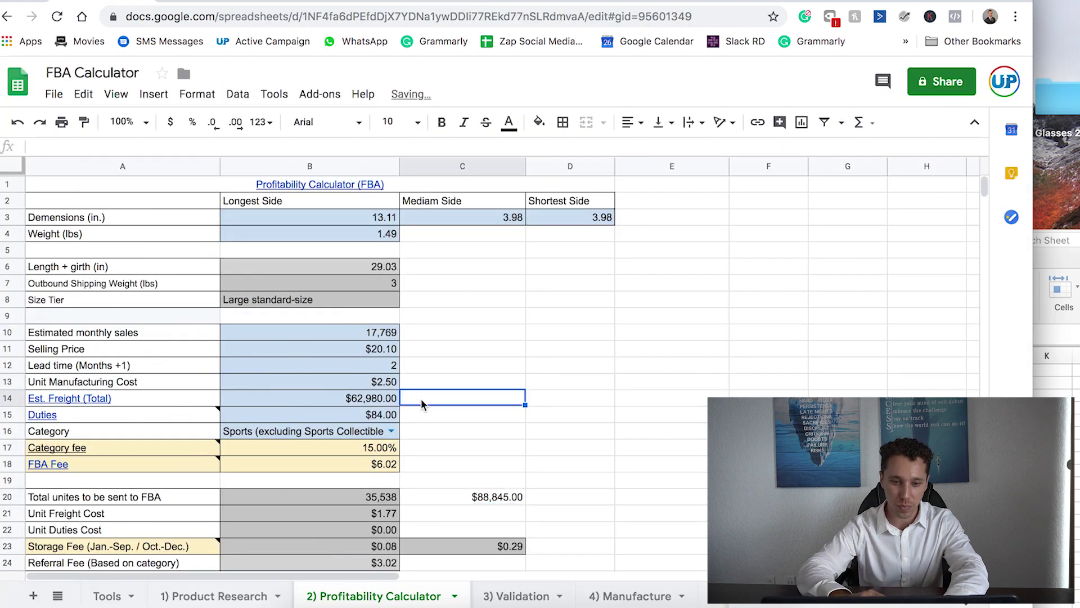
# Step: Switch to the SimplyDuty calculator and set the stainless steel water bottles' product value to 2.5 and product quantity to 35538
pyautogui.click(373, 416)
pyautogui.moveTo(90, 416)
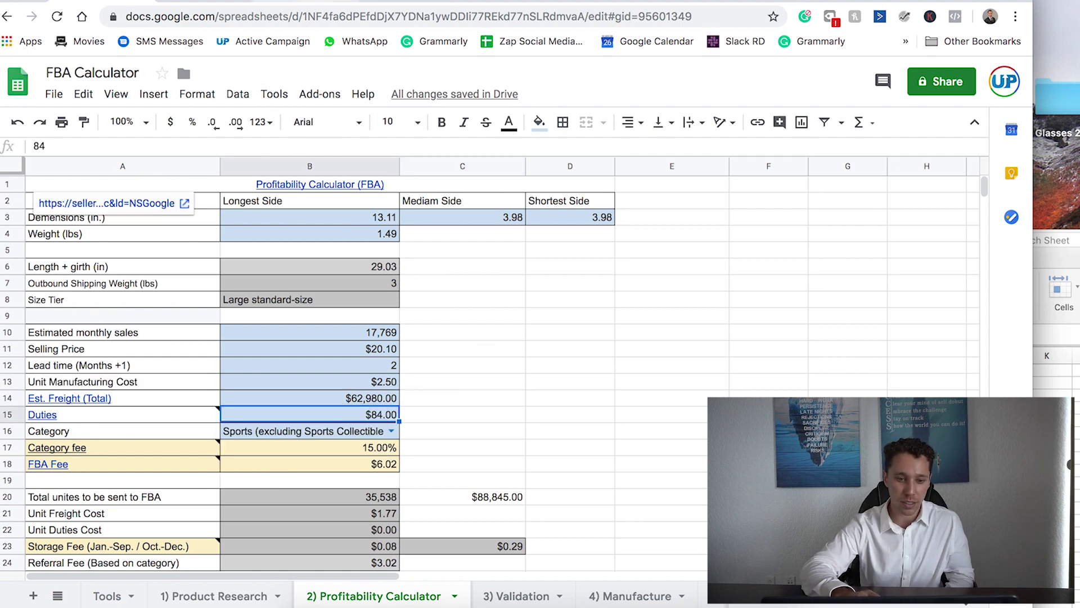
pyautogui.click(314, 2)
pyautogui.scroll(3, 449, 396)
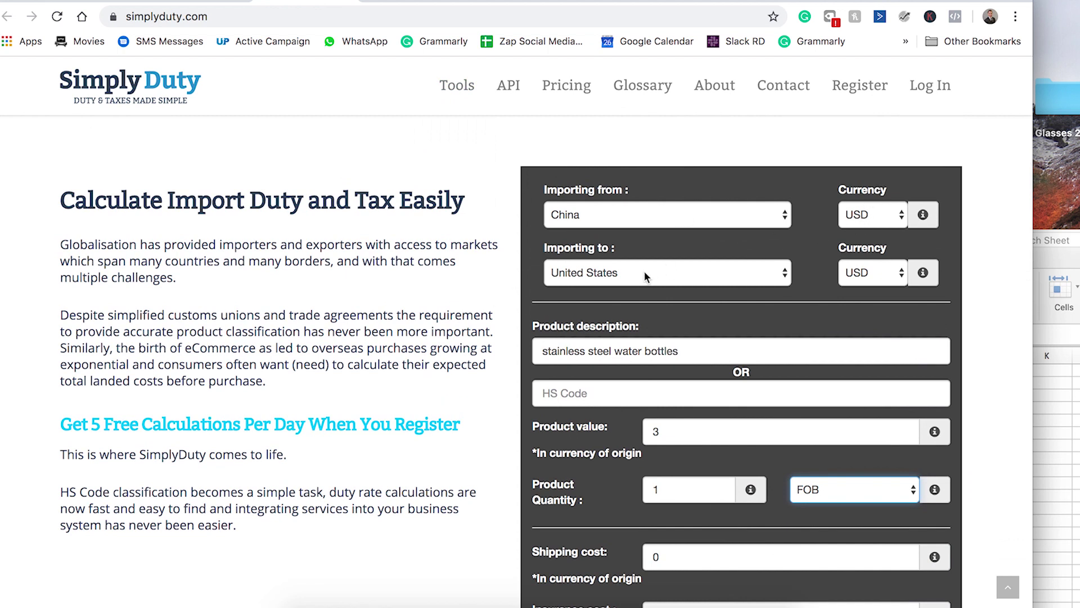
pyautogui.scroll(-2, 829, 272)
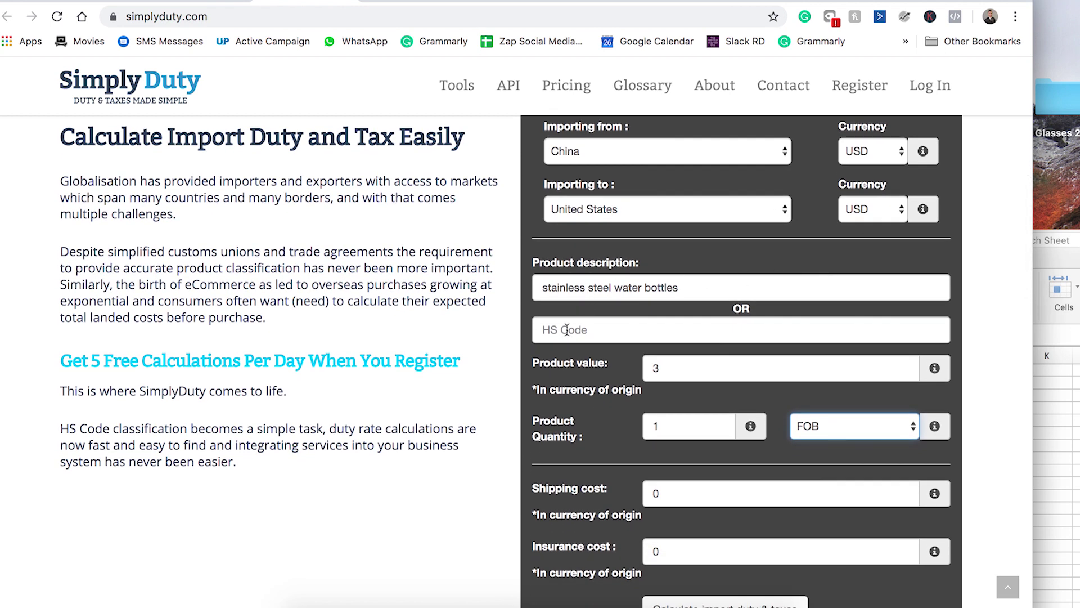
pyautogui.scroll(-1, 567, 330)
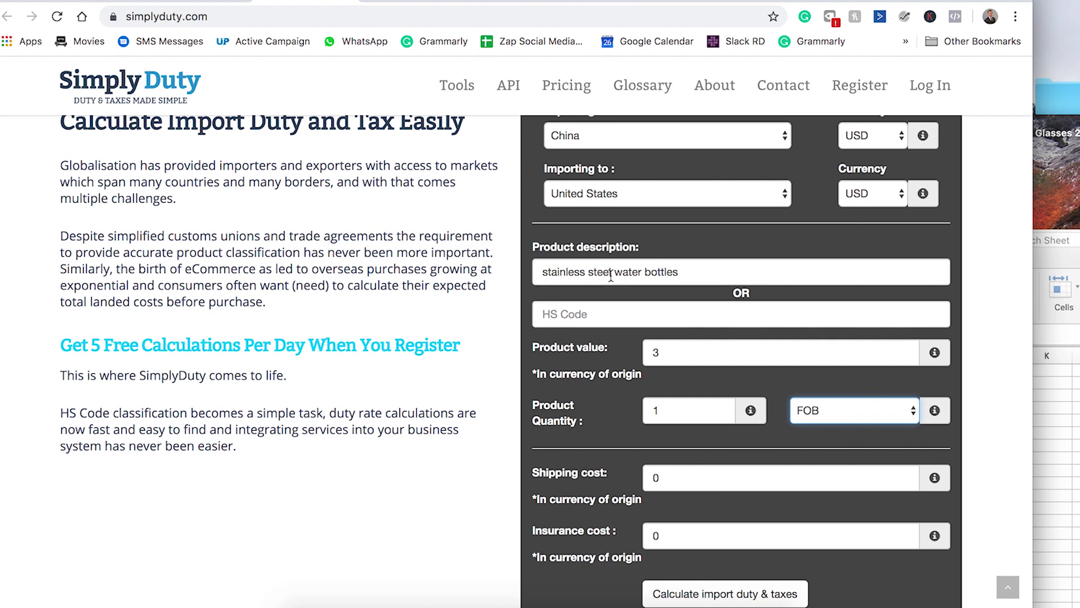
pyautogui.scroll(-1, 611, 276)
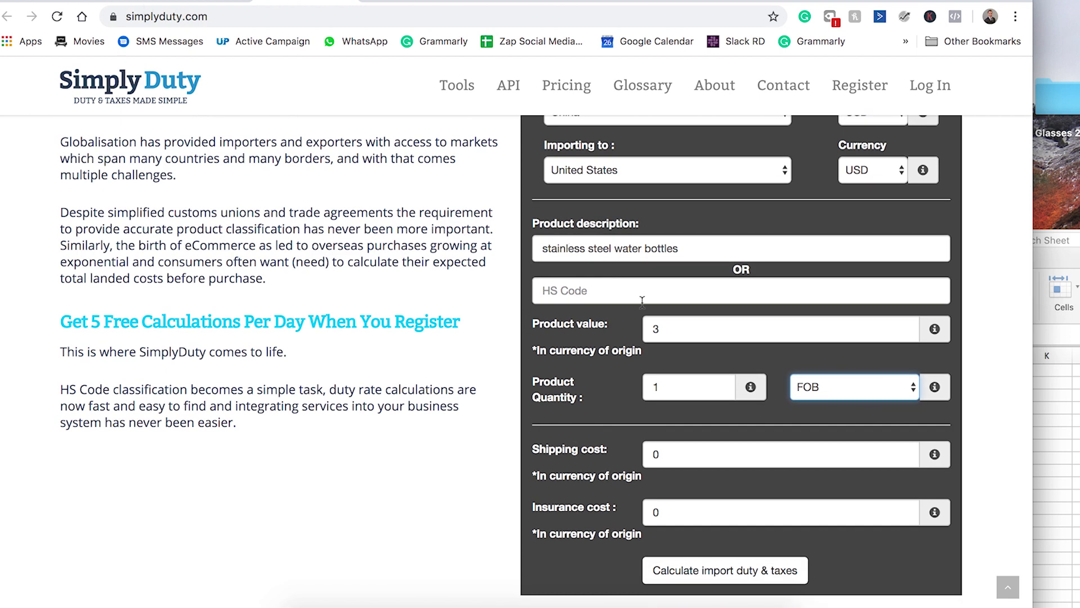
pyautogui.doubleClick(676, 330)
pyautogui.write('2.5')
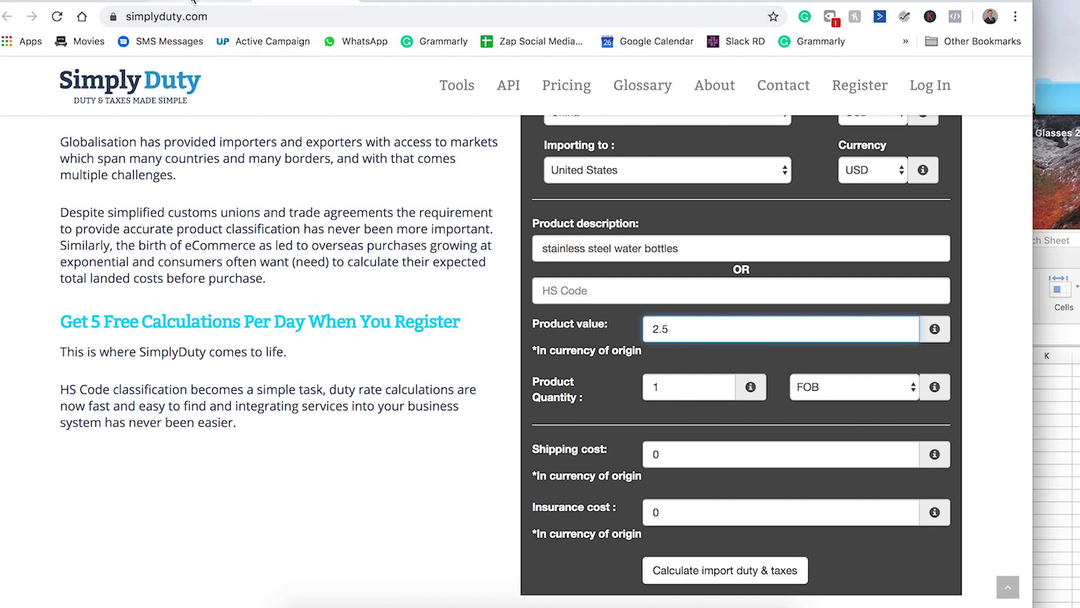
pyautogui.press('Tab')
pyautogui.write('35538')
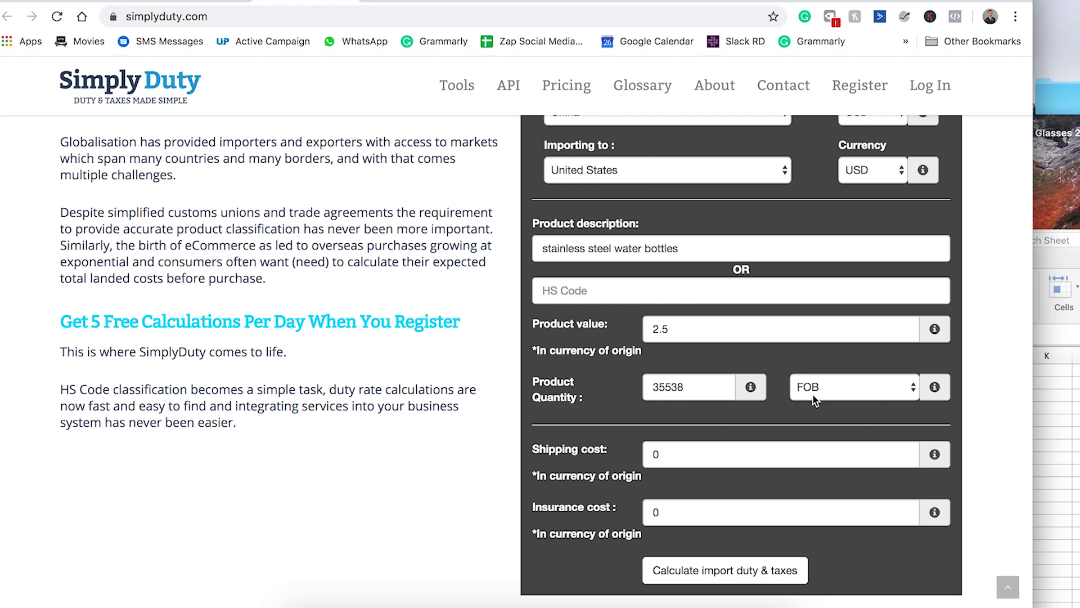
# Step: Copy the Est. Freight (Total) of $62,980.00 into SimplyDuty's shipping cost and calculate the import duty and taxes
pyautogui.scroll(-1, 815, 400)
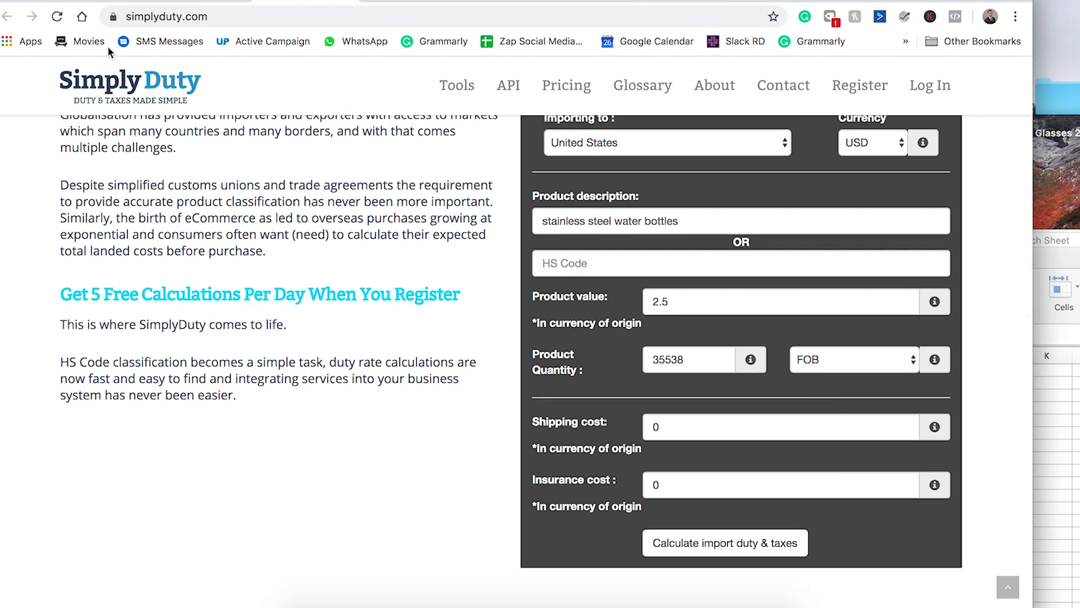
pyautogui.click(103, 2)
pyautogui.click(309, 398)
pyautogui.hotkey('ctrl', 'c')
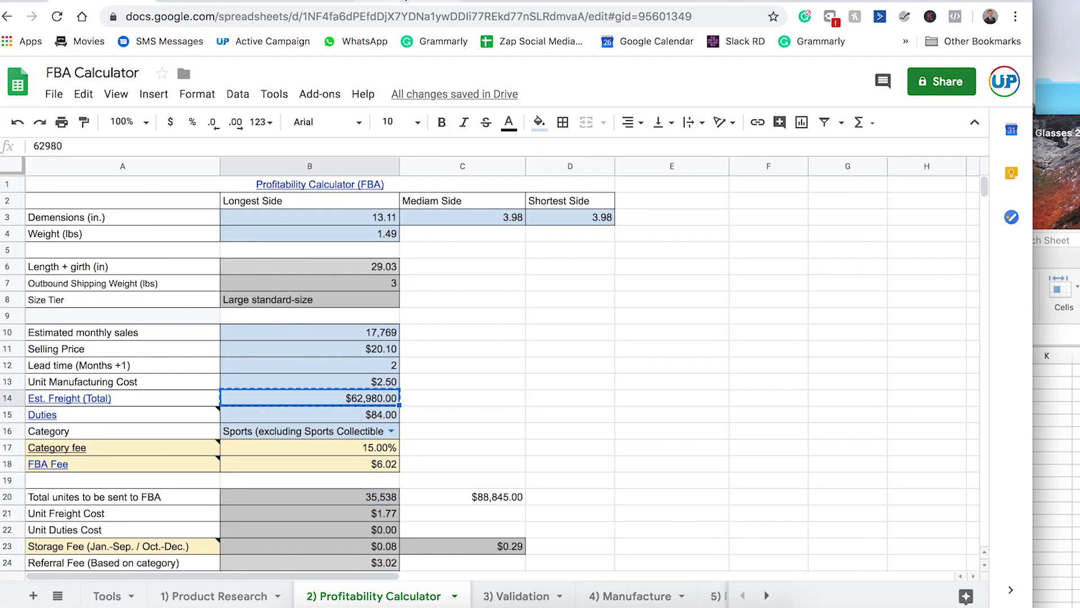
pyautogui.click(304, 1)
pyautogui.hotkey('ctrl', 'v')
pyautogui.click(681, 544)
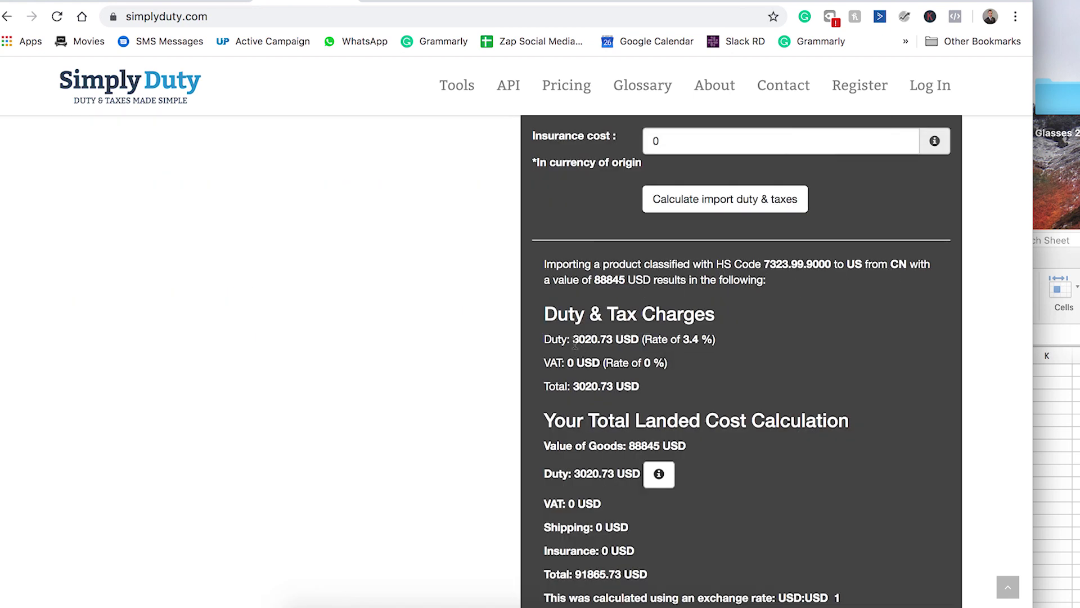
# Step: Copy the total duty charge from SimplyDuty and set Duties in the FBA Calculator spreadsheet to 3020.73
pyautogui.moveTo(574, 339); pyautogui.dragTo(610, 338)
pyautogui.doubleClick(593, 386)
pyautogui.scroll(1, 450, 461)
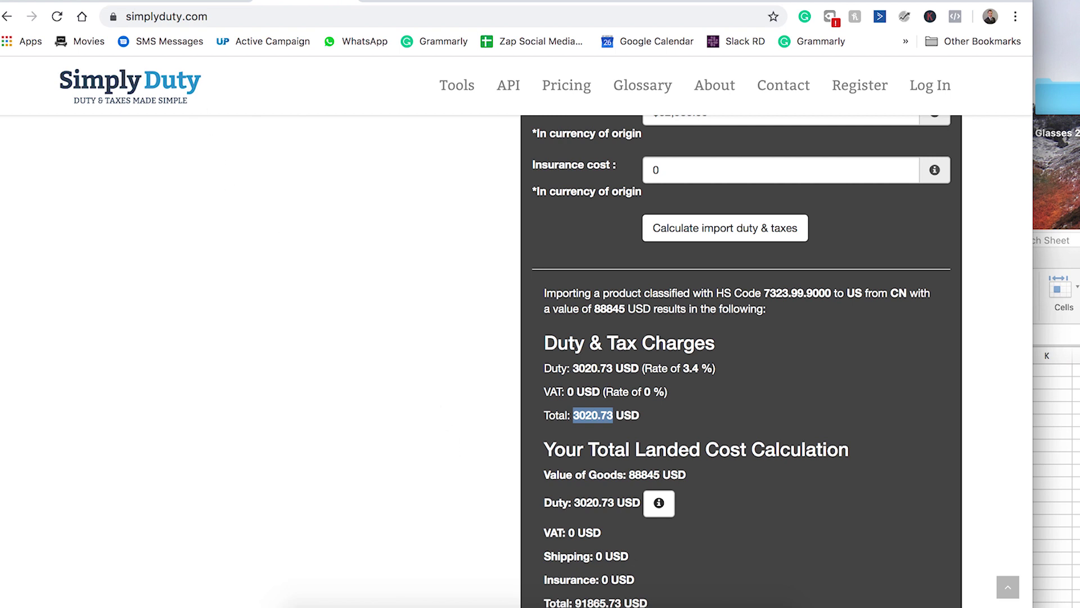
pyautogui.click(194, 3)
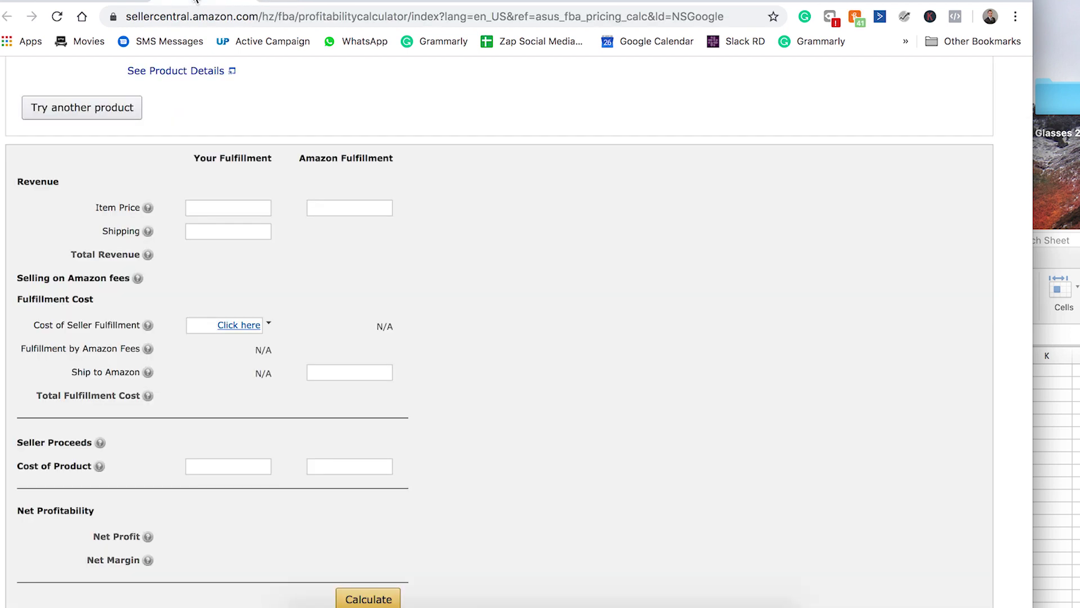
pyautogui.click(70, 2)
pyautogui.press('Down')
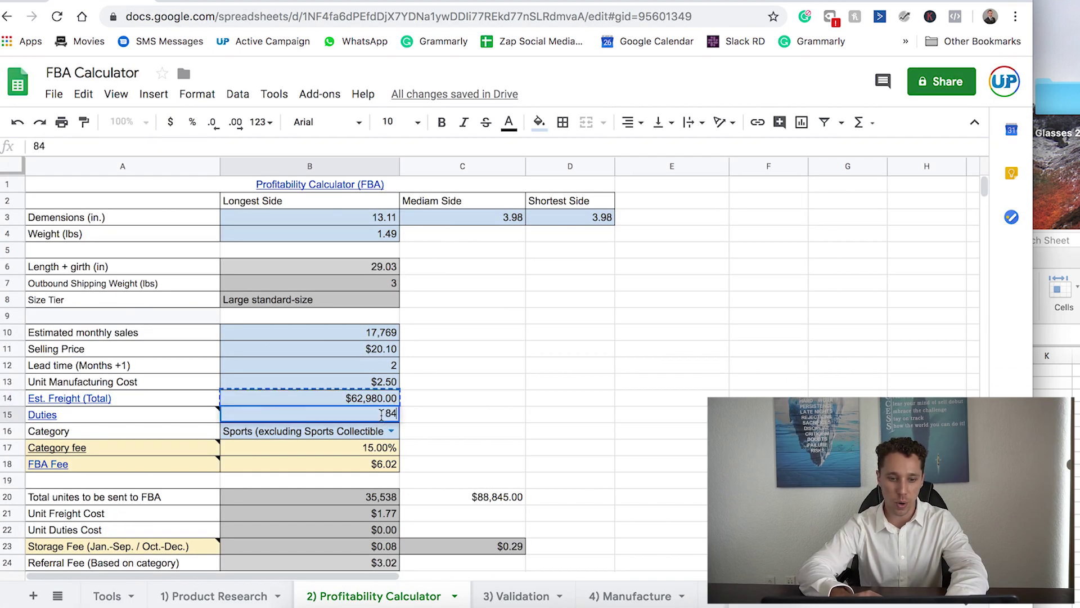
pyautogui.write('3020.73')
pyautogui.click(422, 415)
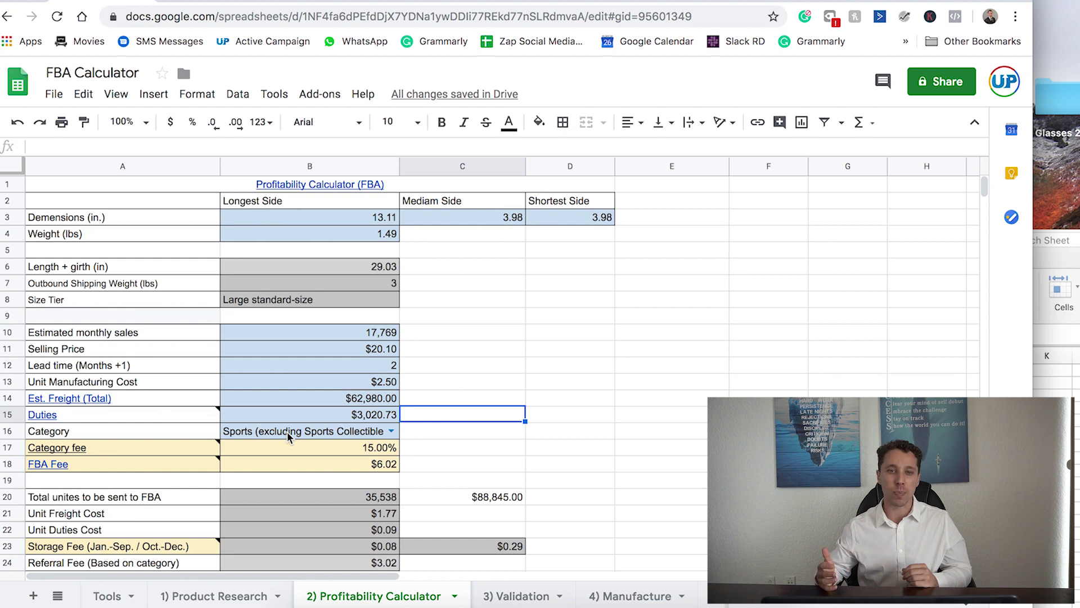
# Step: Look through the Category cell's options and check the Fulfillment by Amazon Revenue Calculator page
pyautogui.doubleClick(287, 431)
pyautogui.scroll(3, 352, 517)
pyautogui.scroll(-2, 355, 520)
pyautogui.scroll(5, 353, 518)
pyautogui.click(454, 402)
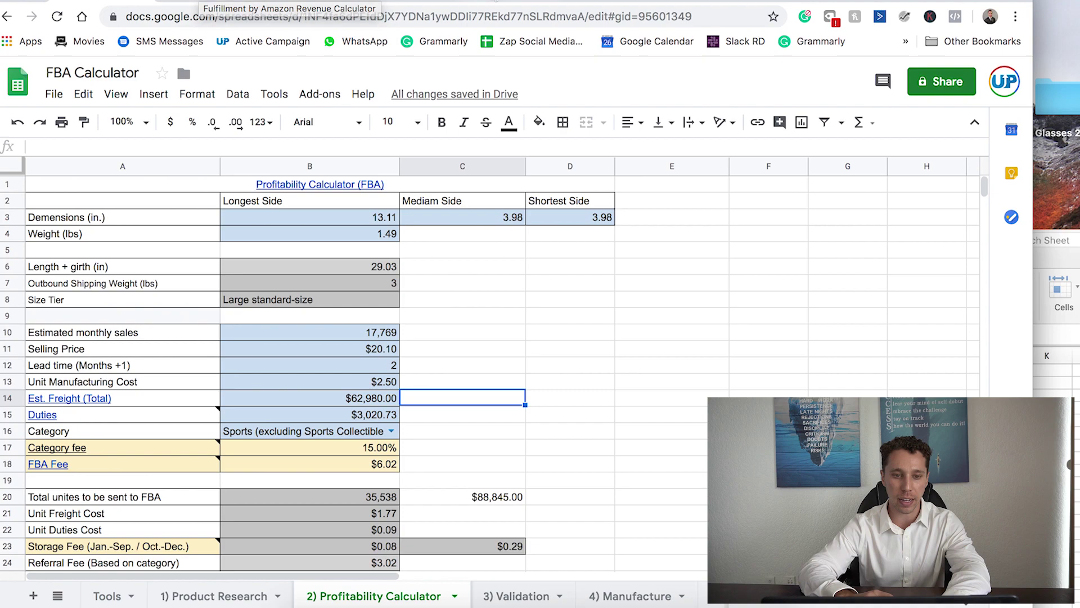
pyautogui.click(236, 1)
pyautogui.click(957, 111)
pyautogui.scroll(15, 956, 118)
pyautogui.scroll(-15, 507, 337)
pyautogui.click(169, 1)
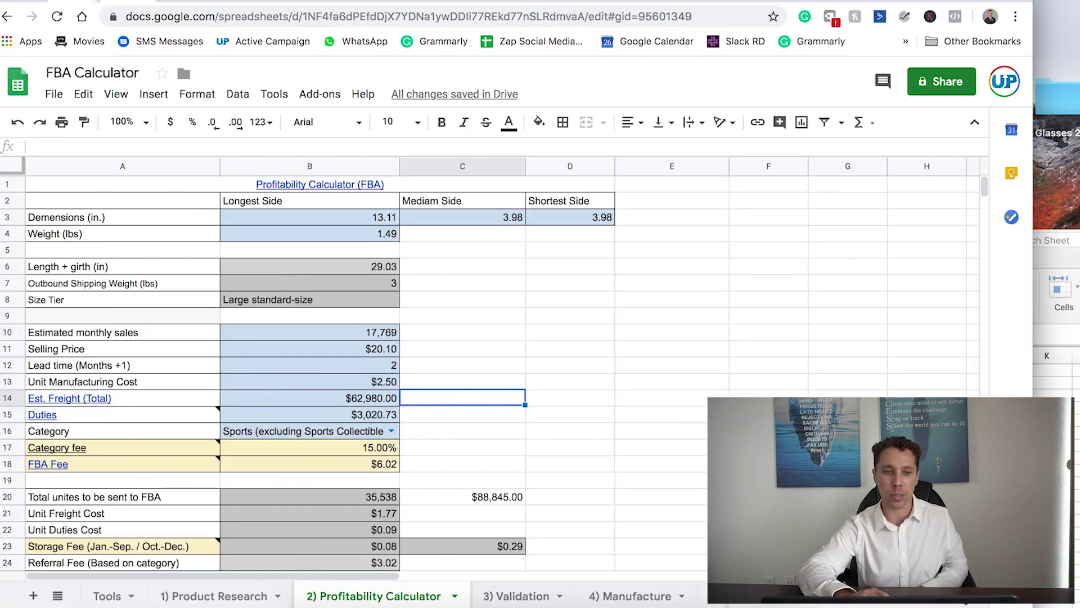
pyautogui.click(328, 434)
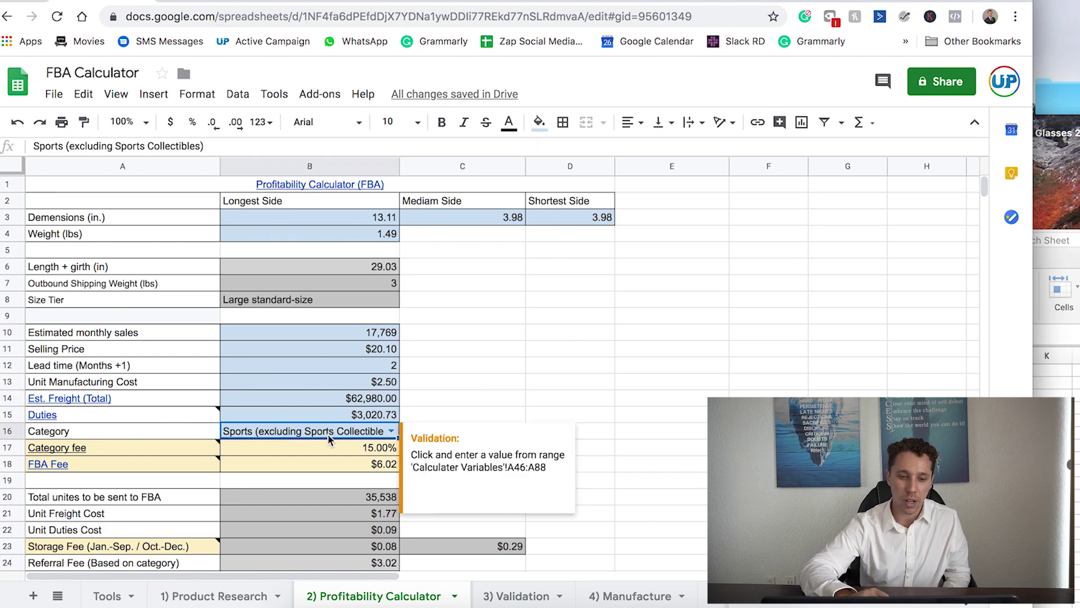
pyautogui.click(391, 431)
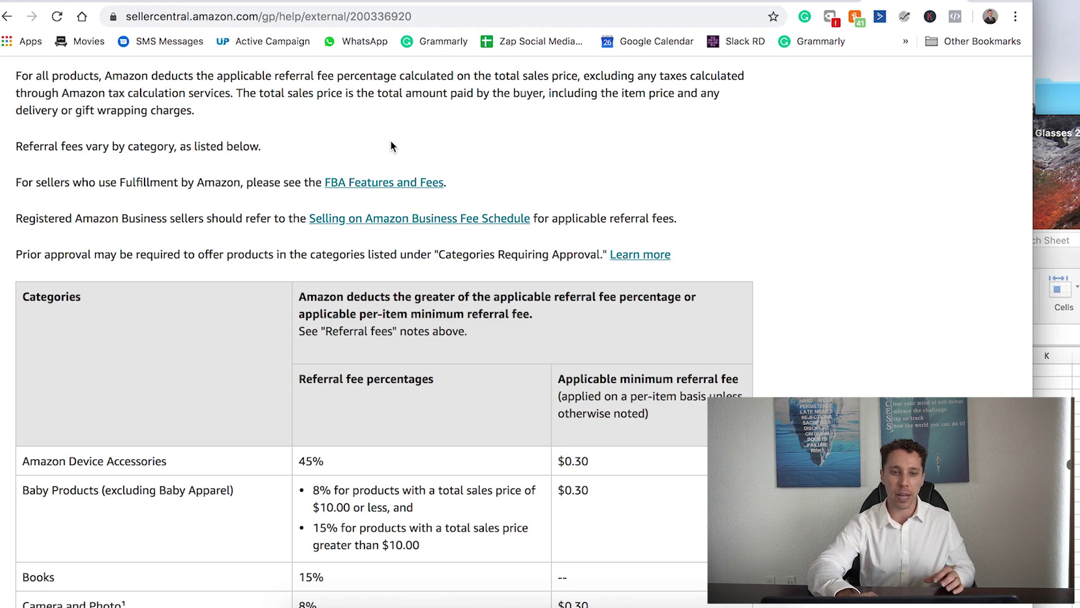
# Step: Examine Amazon's referral fee table for the percentages by category, including Sports, and return to the Category fee cell in the spreadsheet
pyautogui.scroll(-3, 391, 146)
pyautogui.scroll(-5, 391, 145)
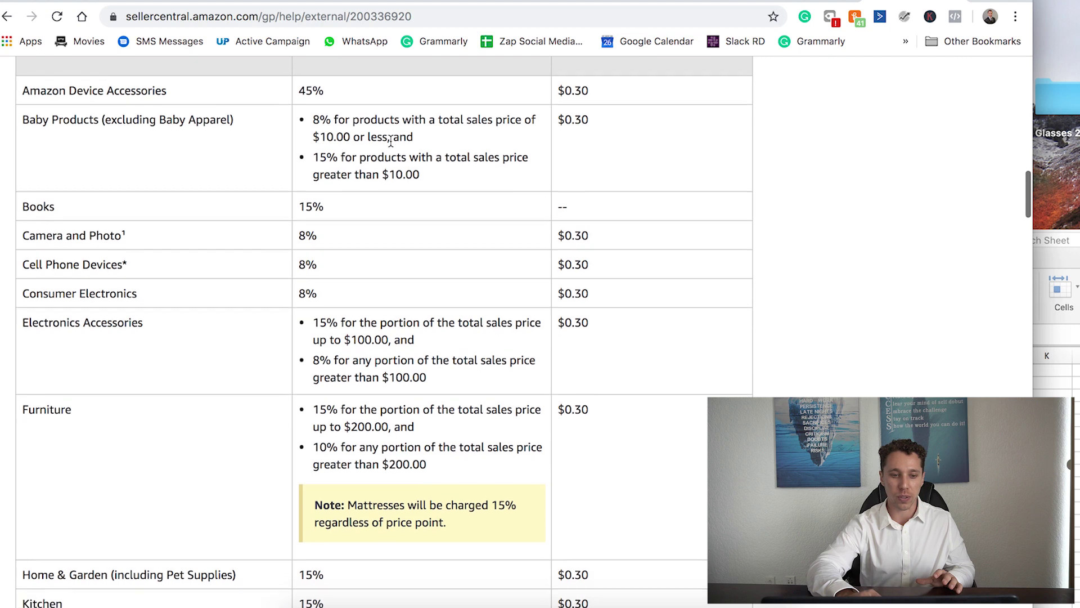
pyautogui.scroll(-3, 212, 248)
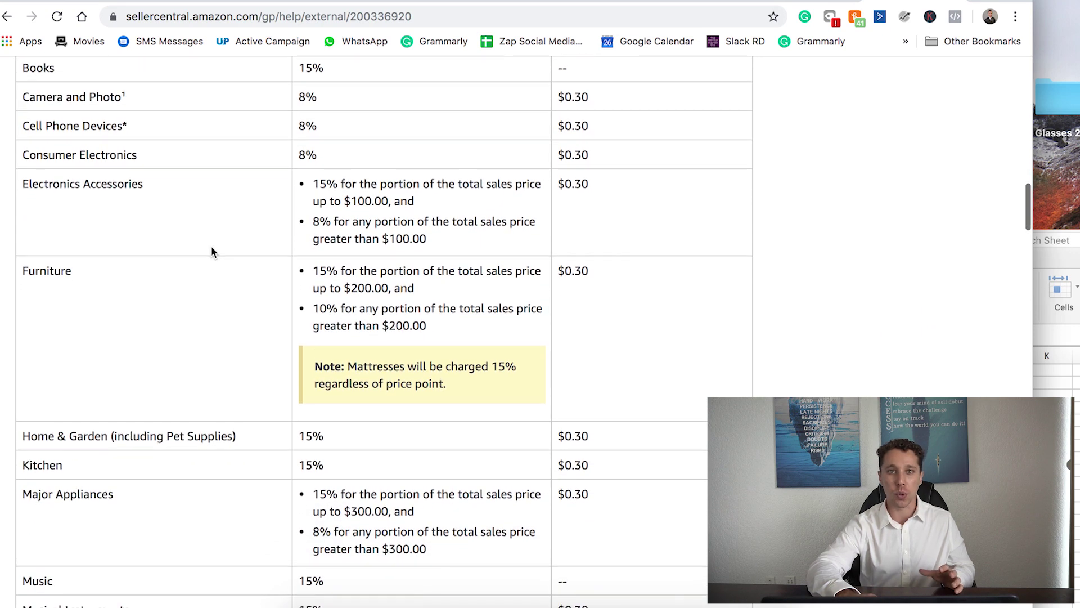
pyautogui.scroll(-3, 213, 252)
pyautogui.scroll(-4, 212, 251)
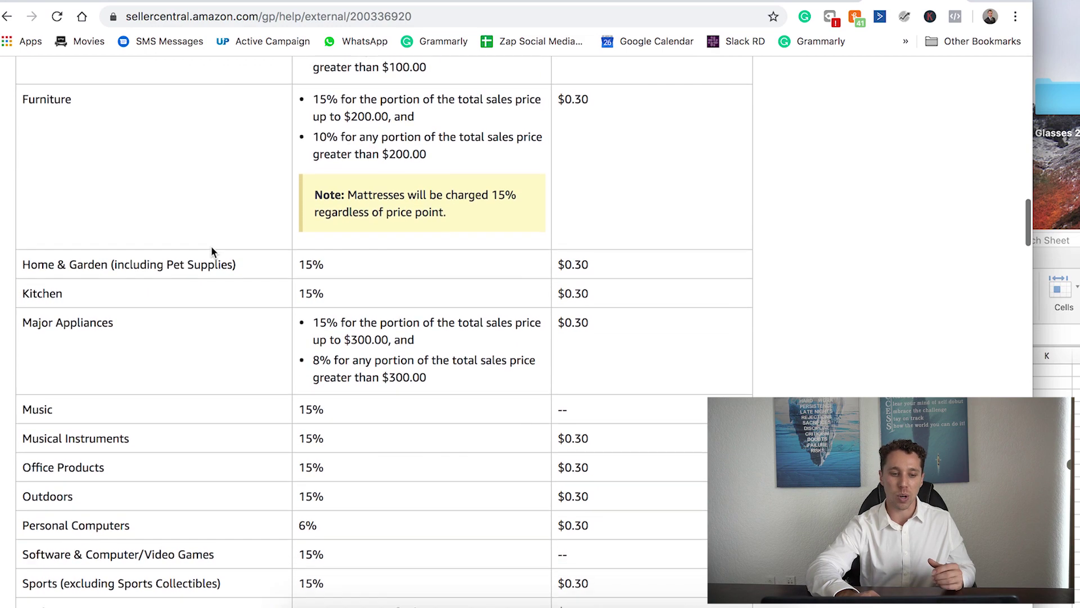
pyautogui.scroll(-2, 212, 251)
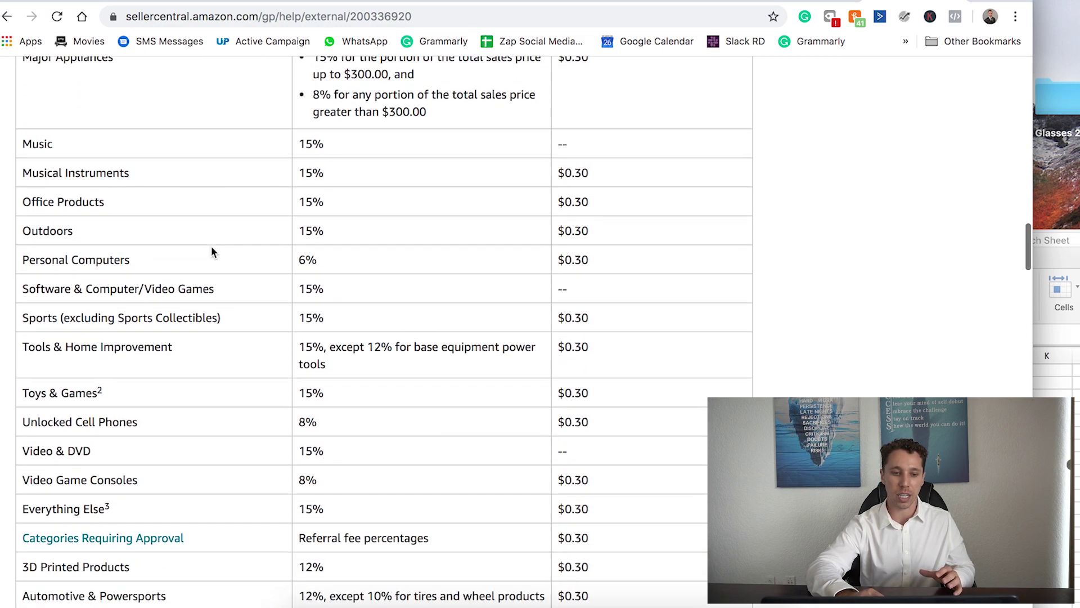
pyautogui.scroll(3, 212, 252)
pyautogui.scroll(-2, 213, 250)
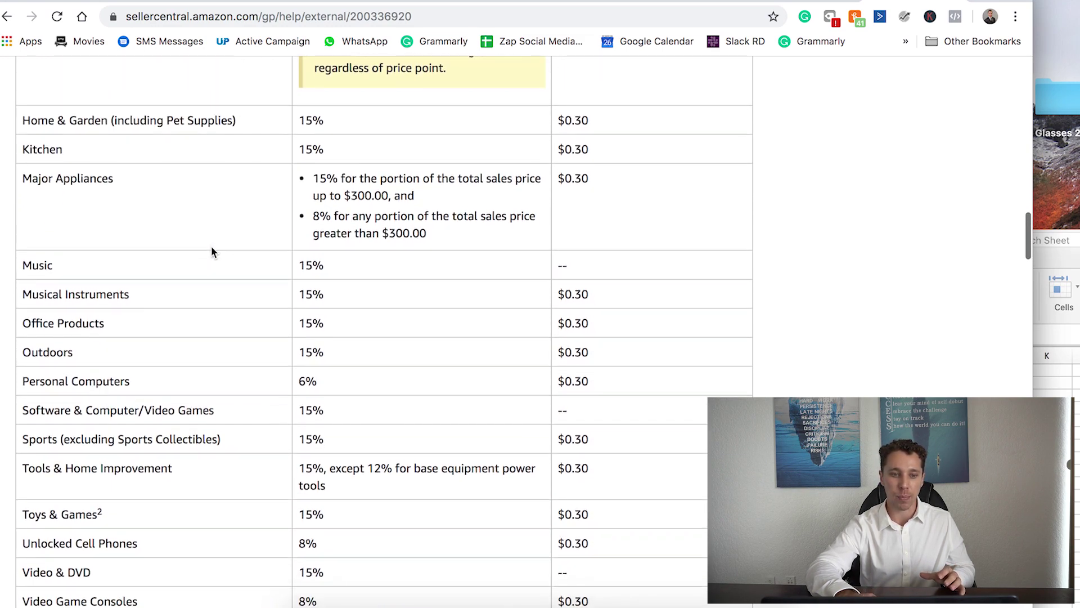
pyautogui.scroll(-3, 211, 245)
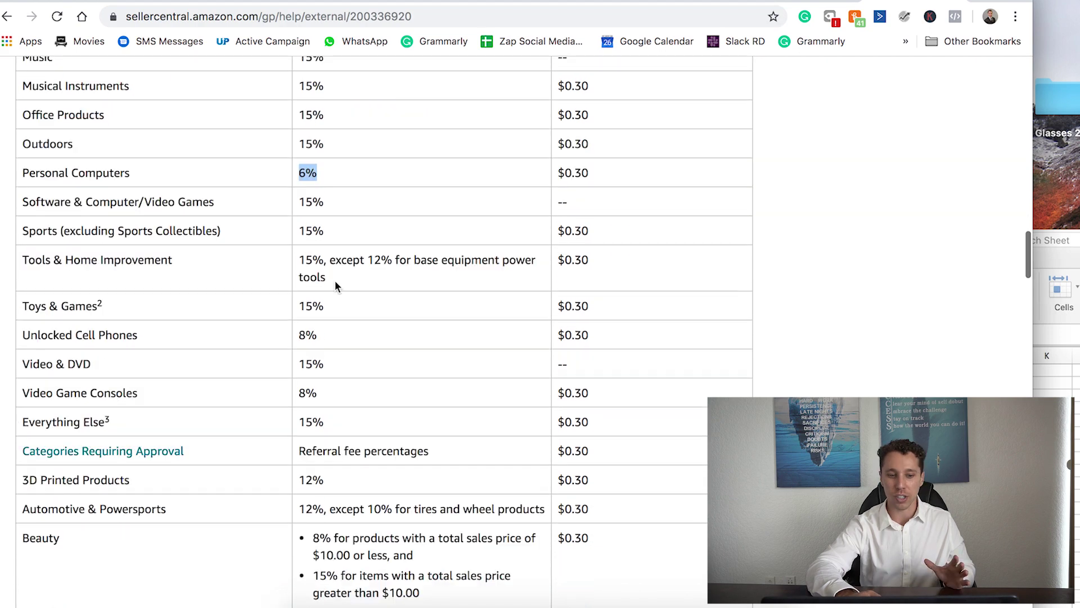
pyautogui.scroll(-4, 309, 416)
pyautogui.scroll(-3, 313, 419)
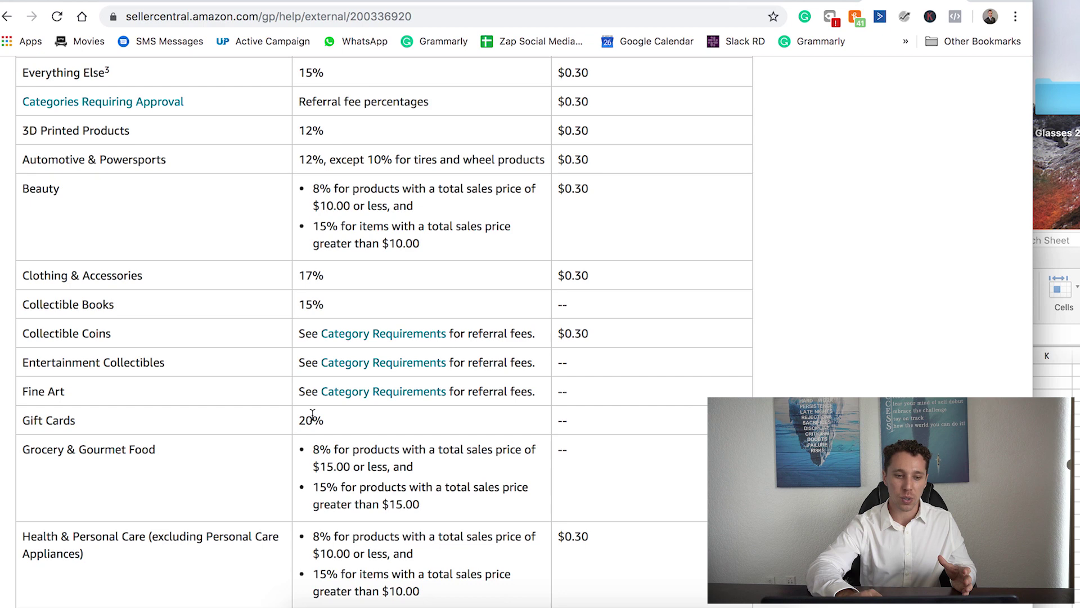
pyautogui.scroll(-1, 312, 414)
pyautogui.scroll(-4, 312, 415)
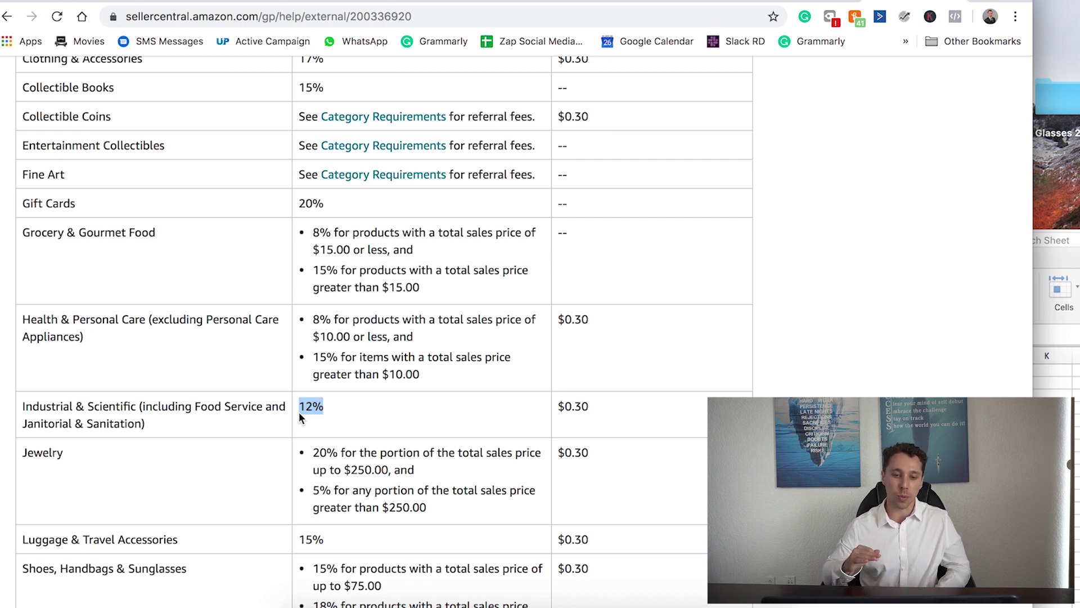
pyautogui.scroll(5, 320, 304)
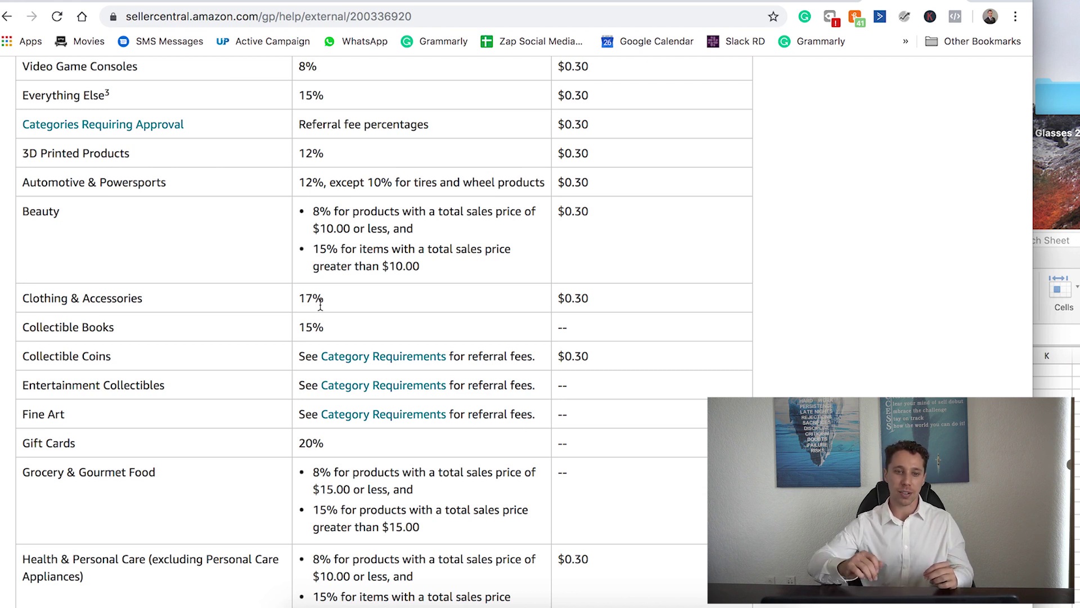
pyautogui.hotkey('ctrl', 'Tab')
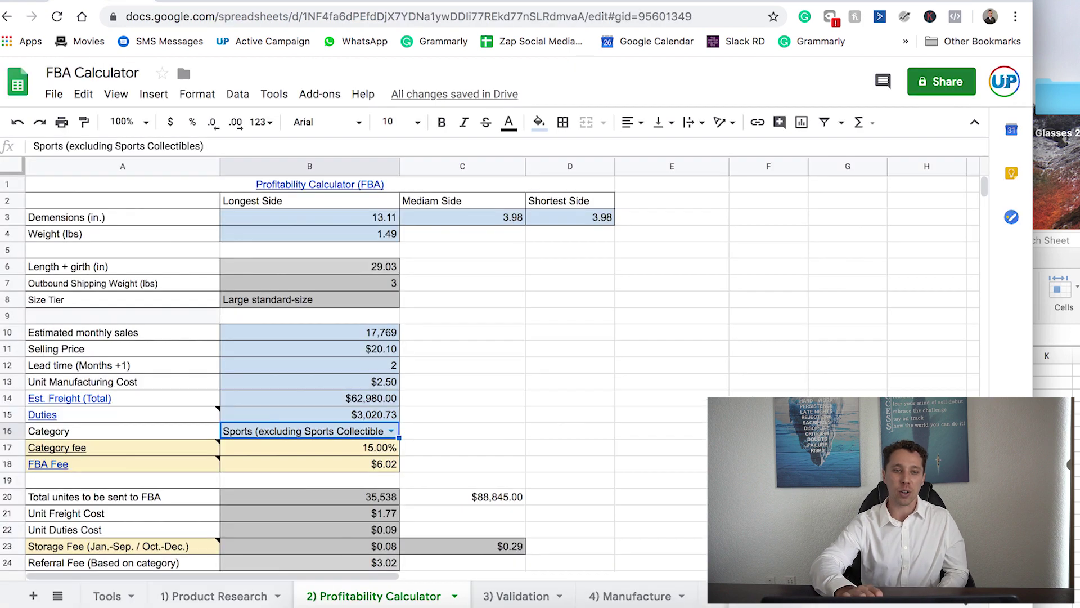
pyautogui.click(283, 445)
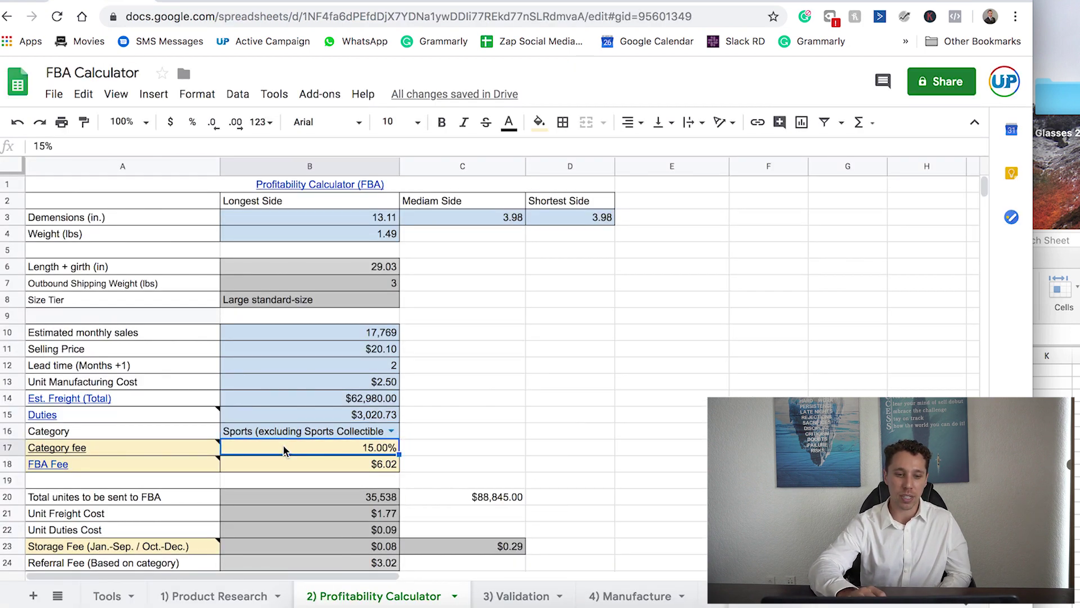
# Step: Open the Fulfillment by Amazon pricing page linked from the FBA Fee label and go to its fulfillment fees
pyautogui.click(323, 469)
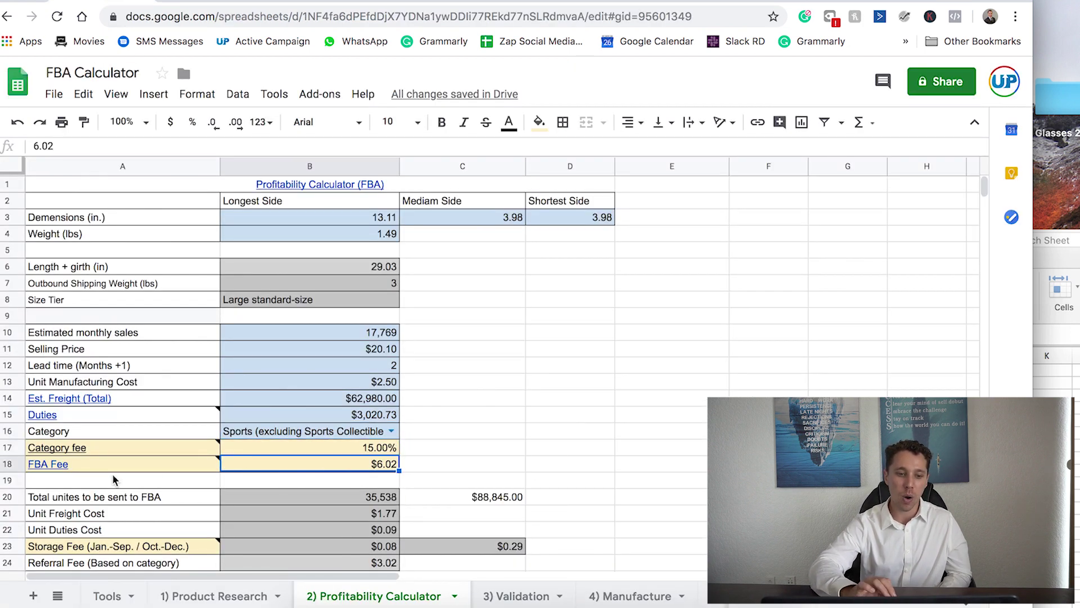
pyautogui.click(54, 464)
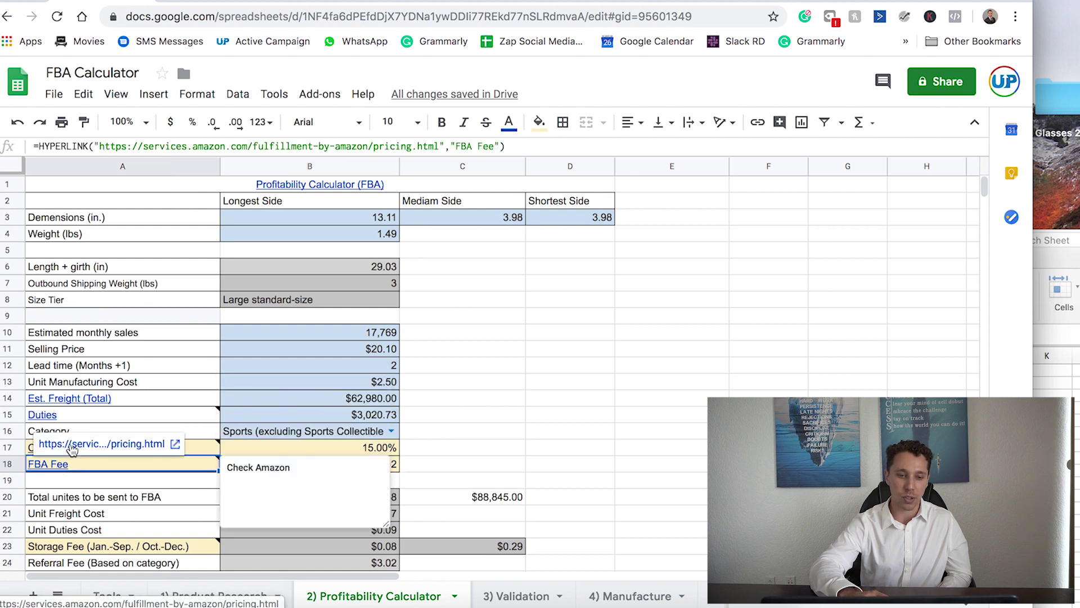
pyautogui.click(71, 444)
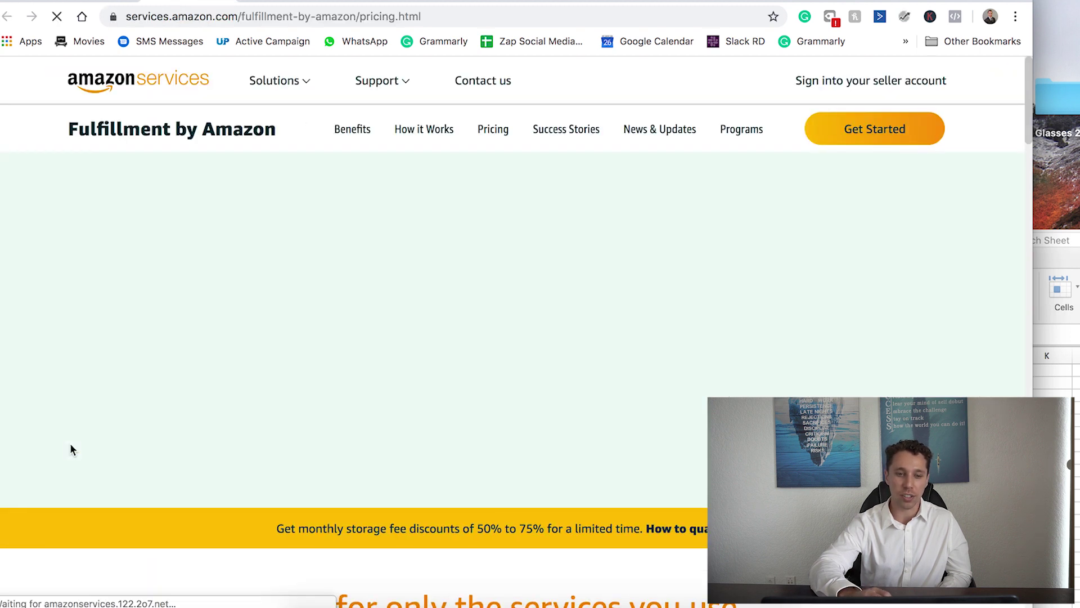
pyautogui.scroll(-10, 70, 444)
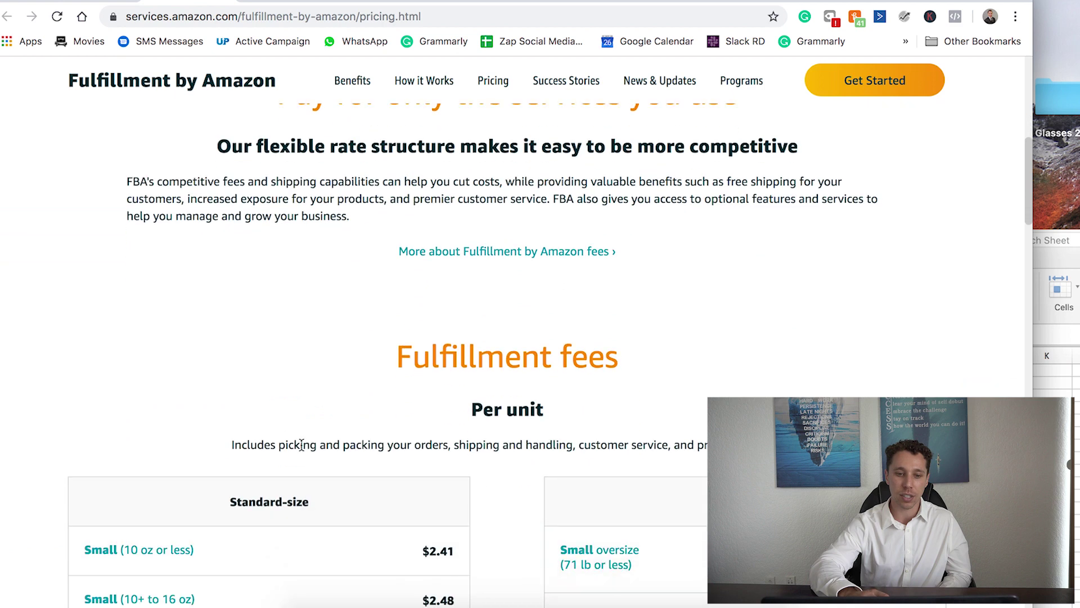
# Step: Check the product's size tier in the spreadsheet against the per-unit standard-size fees on the Amazon pricing page
pyautogui.hotkey('ctrl', 'w')
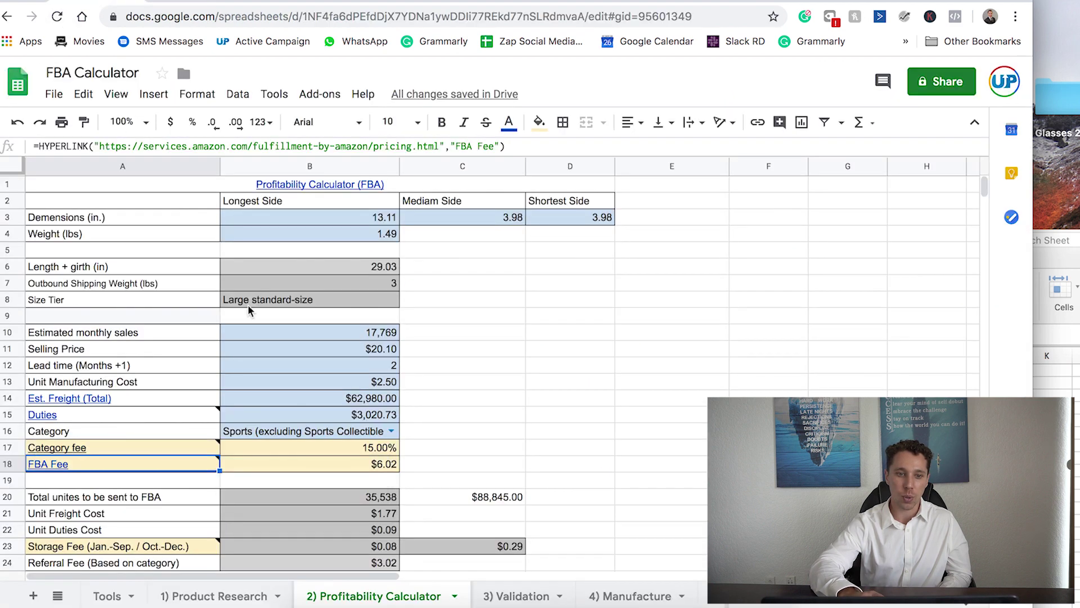
pyautogui.click(101, 300)
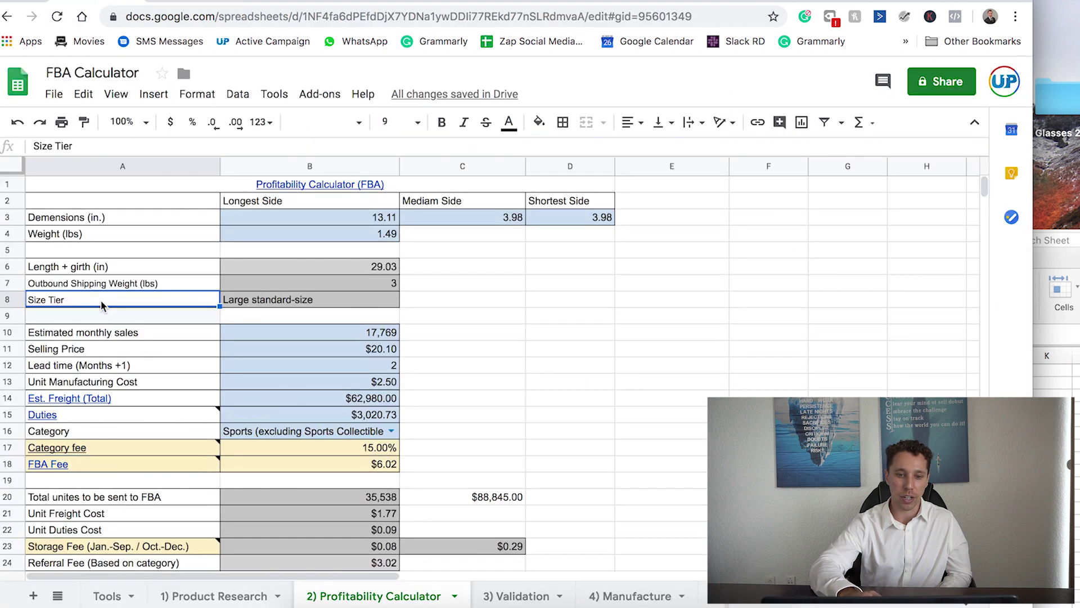
pyautogui.click(257, 304)
pyautogui.hotkey('ctrl', 'Tab')
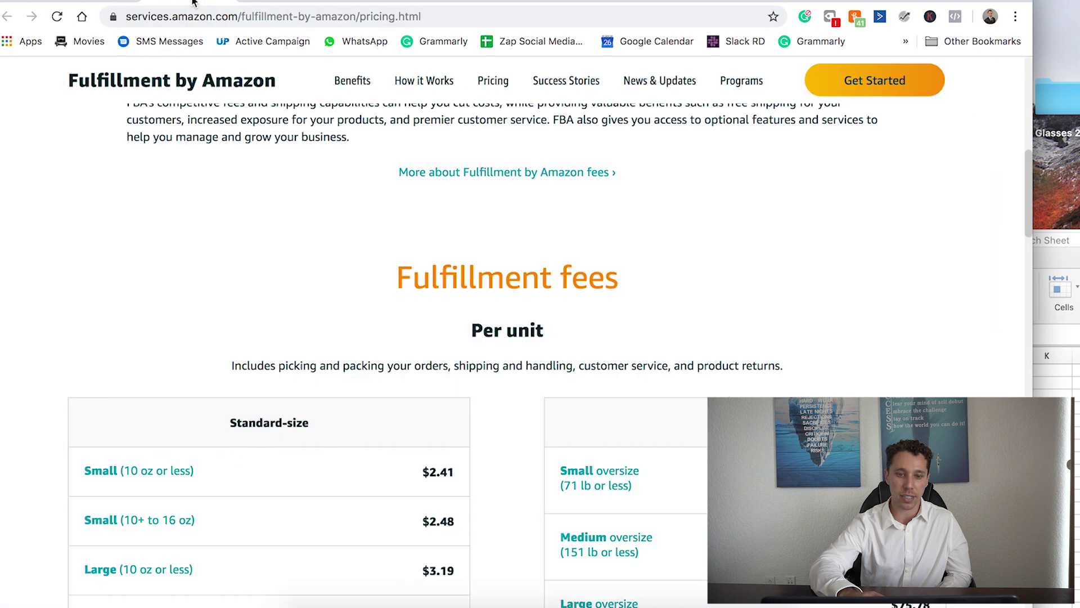
pyautogui.scroll(-5, 220, 345)
pyautogui.scroll(-1, 220, 346)
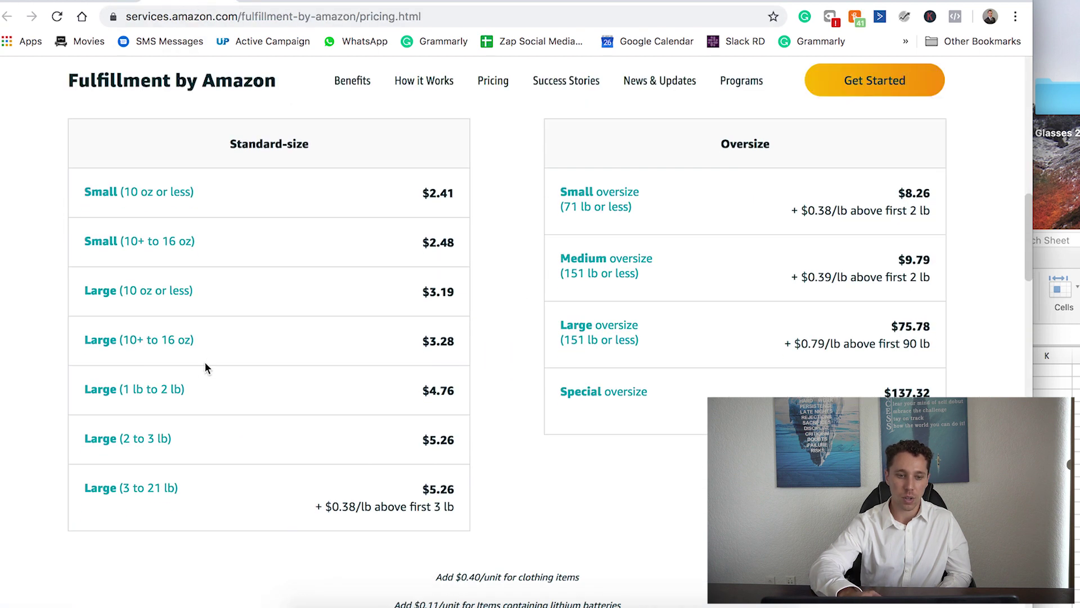
pyautogui.hotkey('ctrl', 'shift', 'Tab')
pyautogui.hotkey('ctrl', 'Tab')
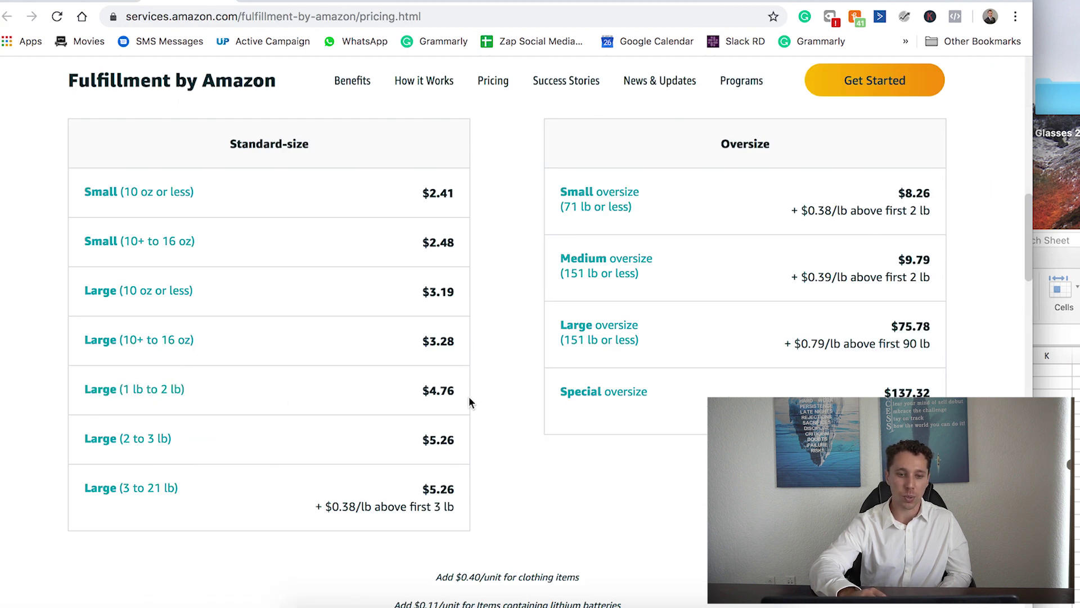
# Step: Copy the Large (1 lb to 2 lb) standard-size fee and set FBA Fee in the spreadsheet to $4.76
pyautogui.moveTo(452, 395); pyautogui.dragTo(431, 395)
pyautogui.press('super+c')
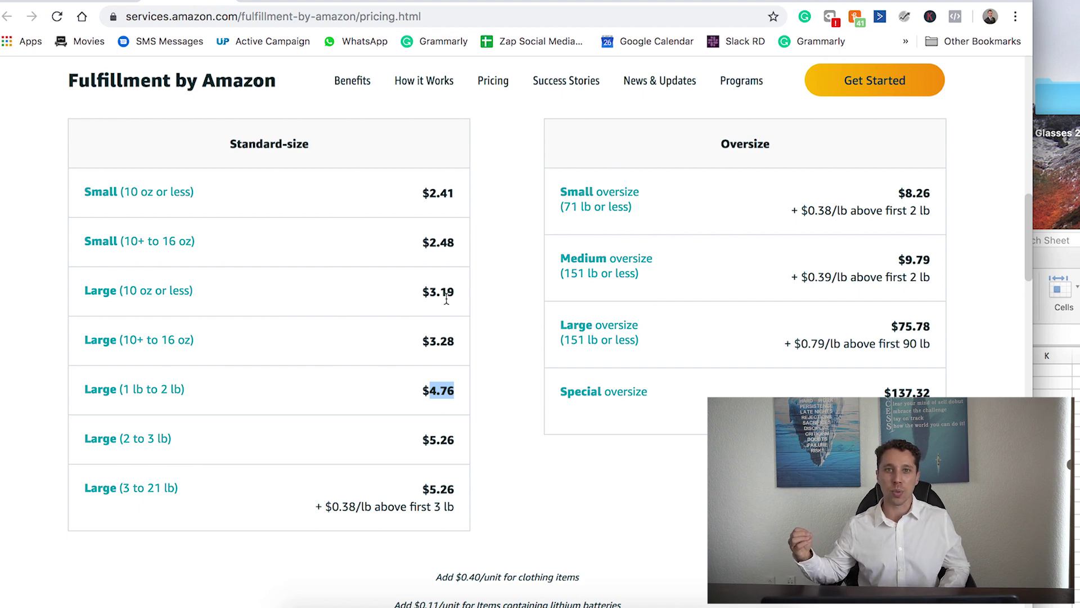
pyautogui.hotkey('ctrl', 'Tab')
pyautogui.press('super+v')
pyautogui.click(420, 463)
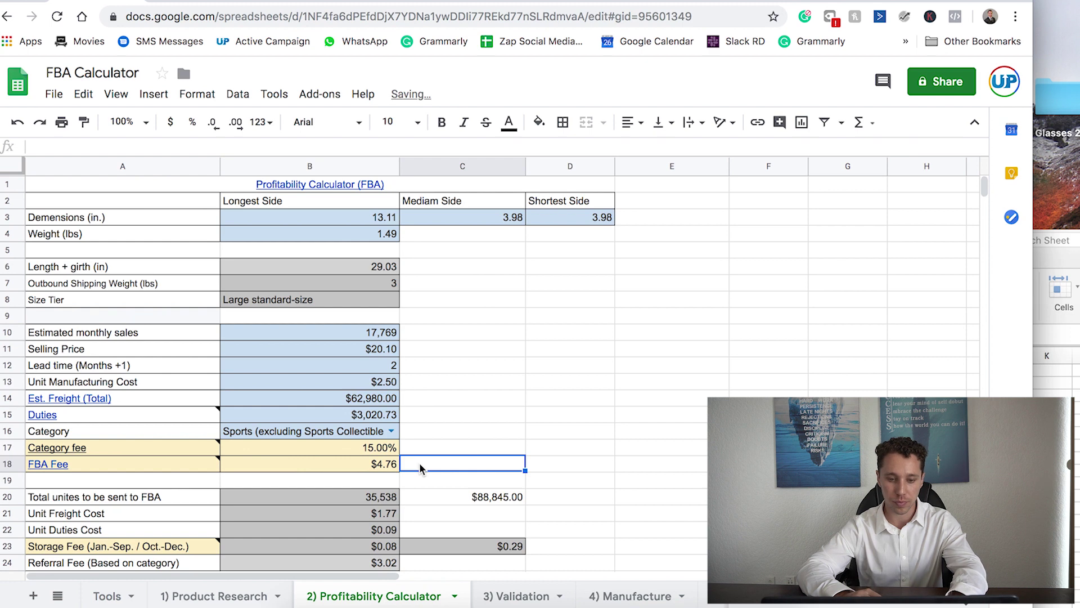
# Step: Review how total units to be sent to FBA, unit freight cost and unit duties cost are calculated from sales and lead time
pyautogui.scroll(-2, 420, 463)
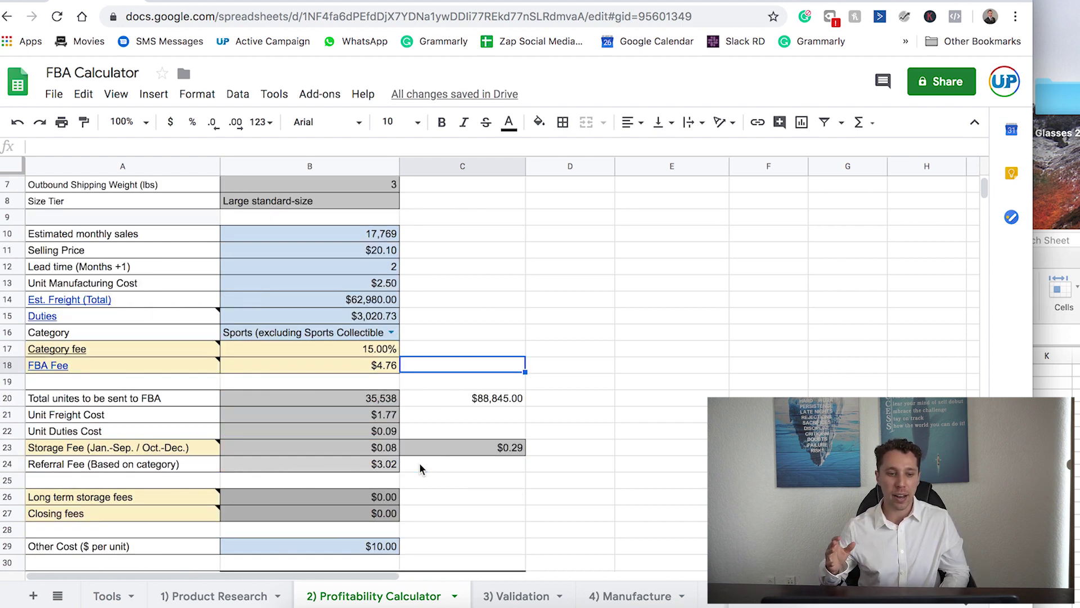
pyautogui.click(70, 398)
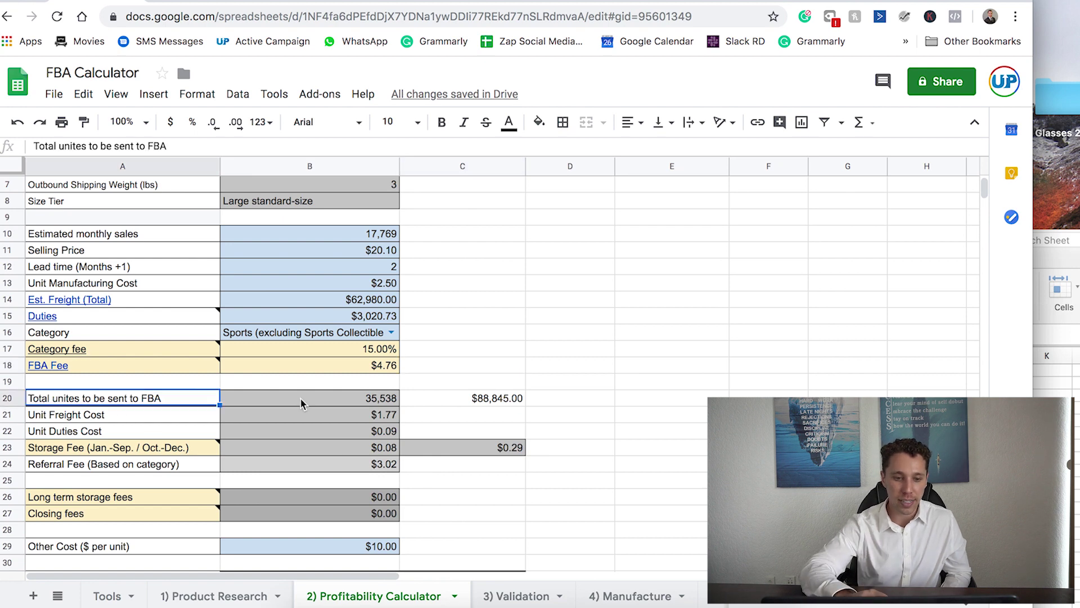
pyautogui.click(299, 398)
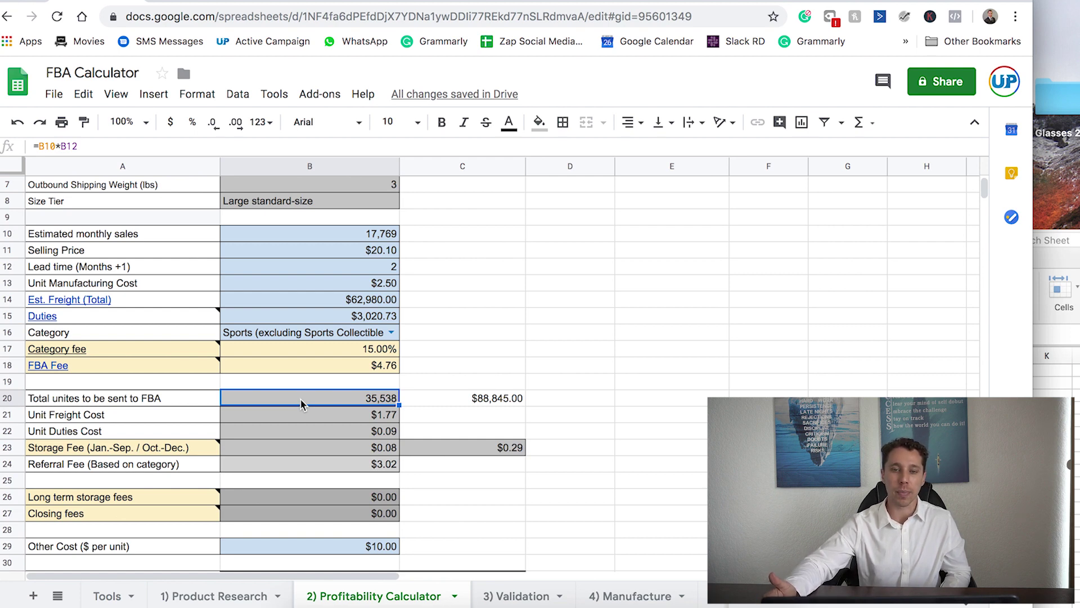
pyautogui.click(379, 232)
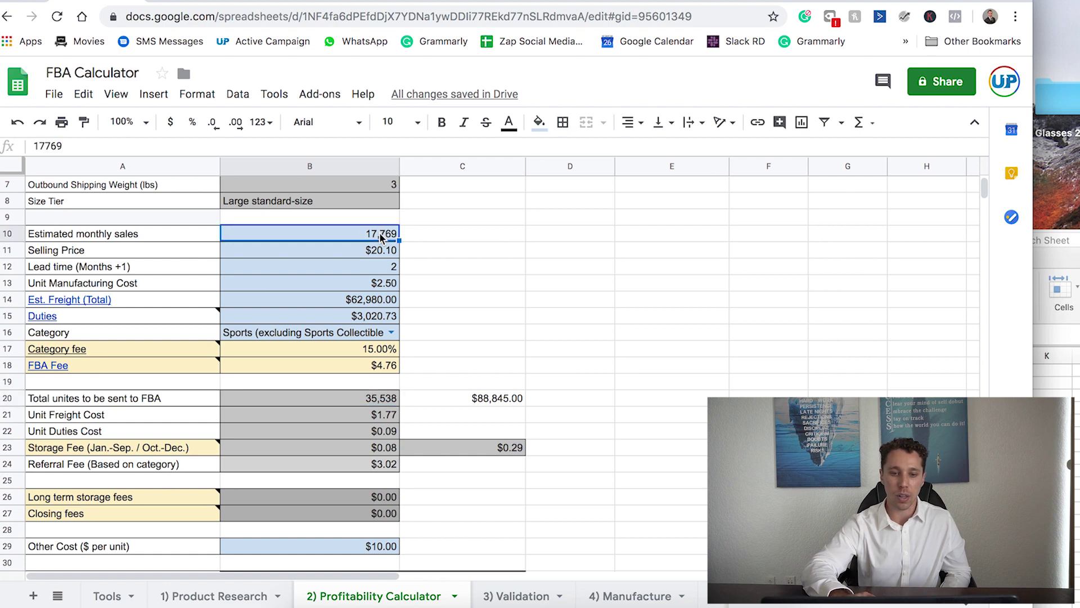
pyautogui.click(396, 269)
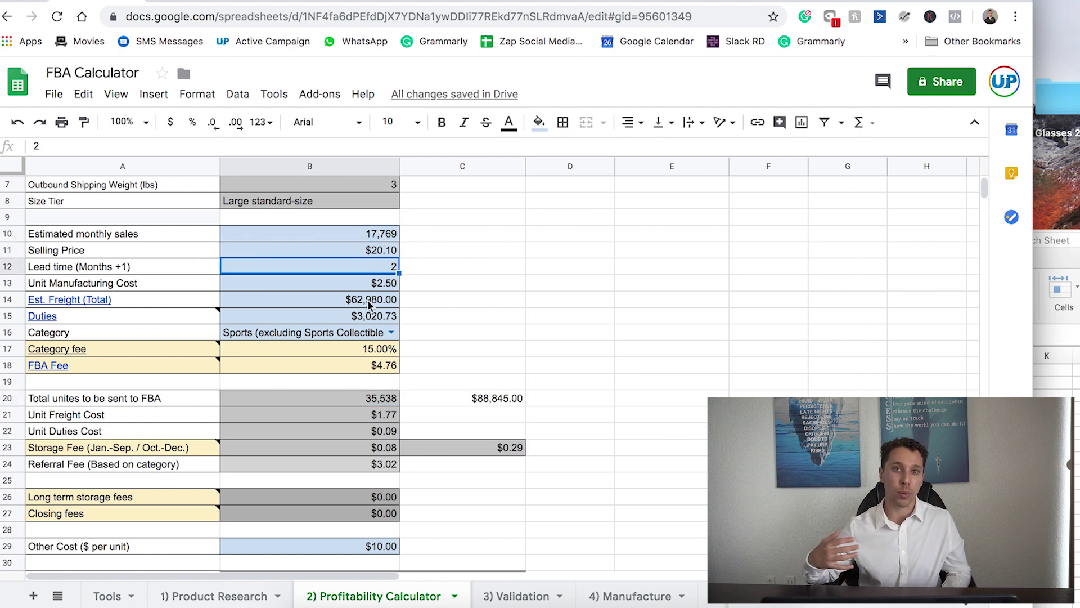
pyautogui.click(391, 400)
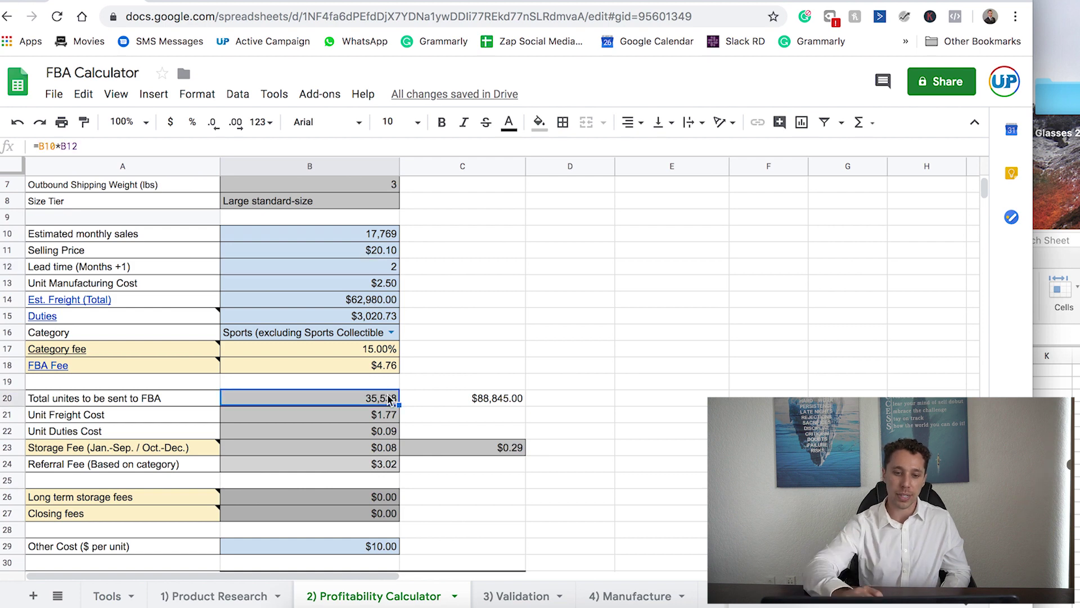
pyautogui.click(335, 419)
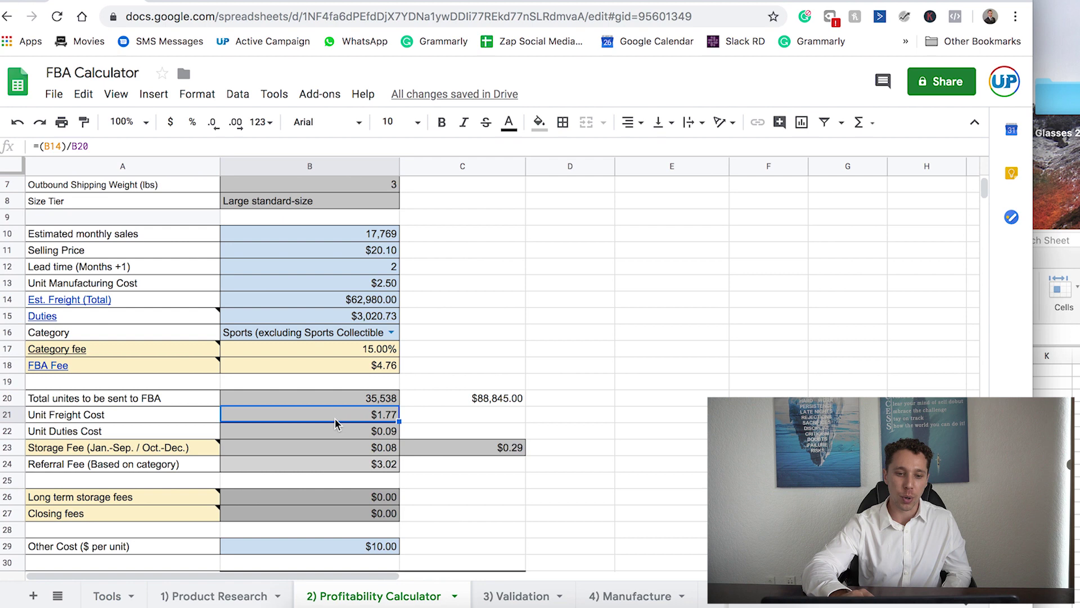
pyautogui.click(334, 435)
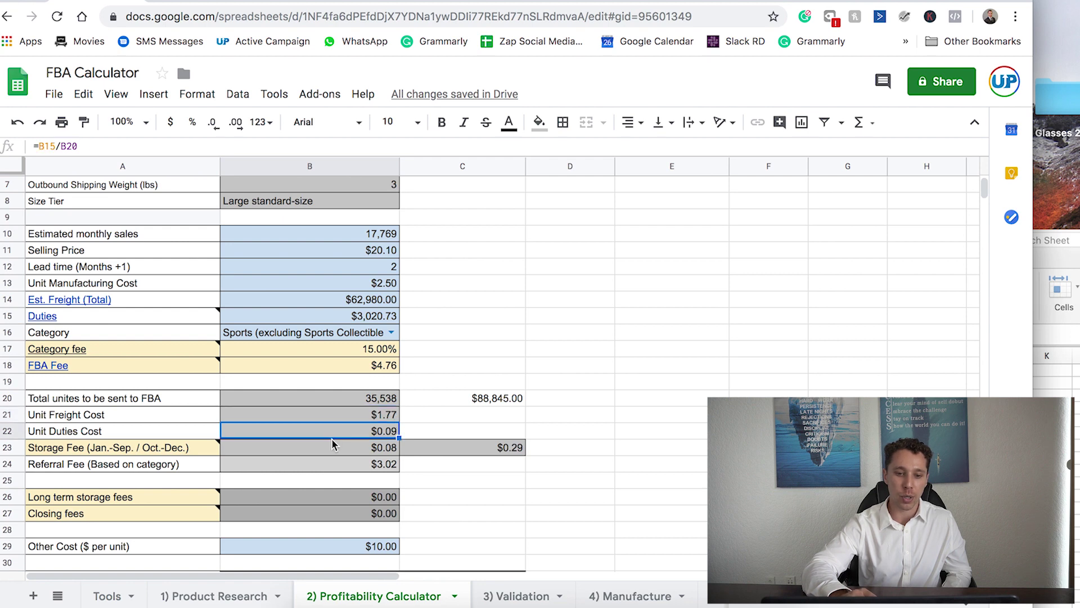
# Step: Compare the Storage Fee formulas for the Jan.-Sep. and Oct.-Dec. periods
pyautogui.click(327, 450)
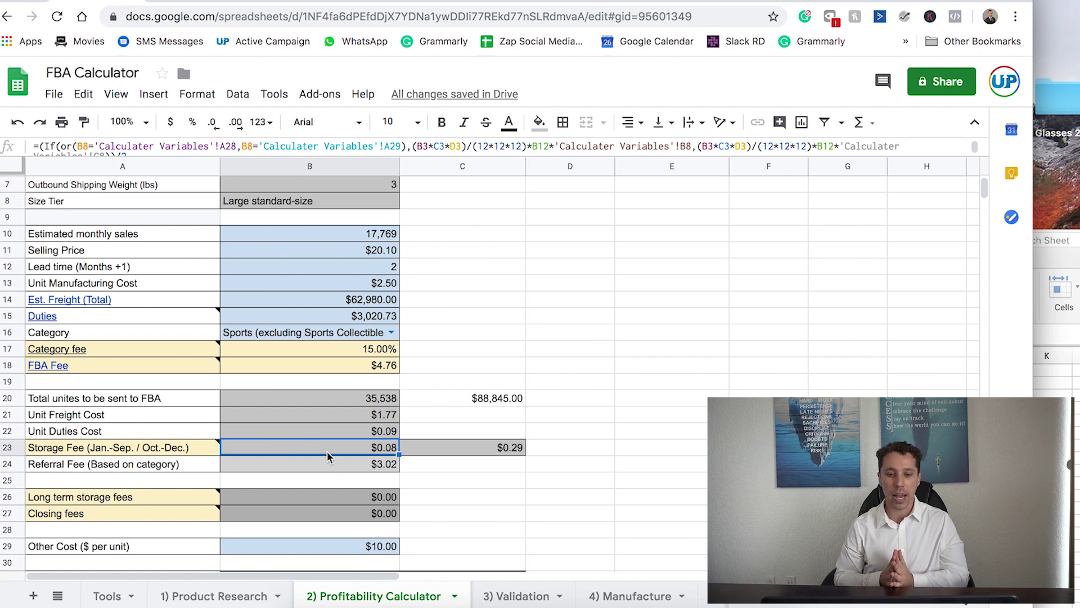
pyautogui.click(443, 452)
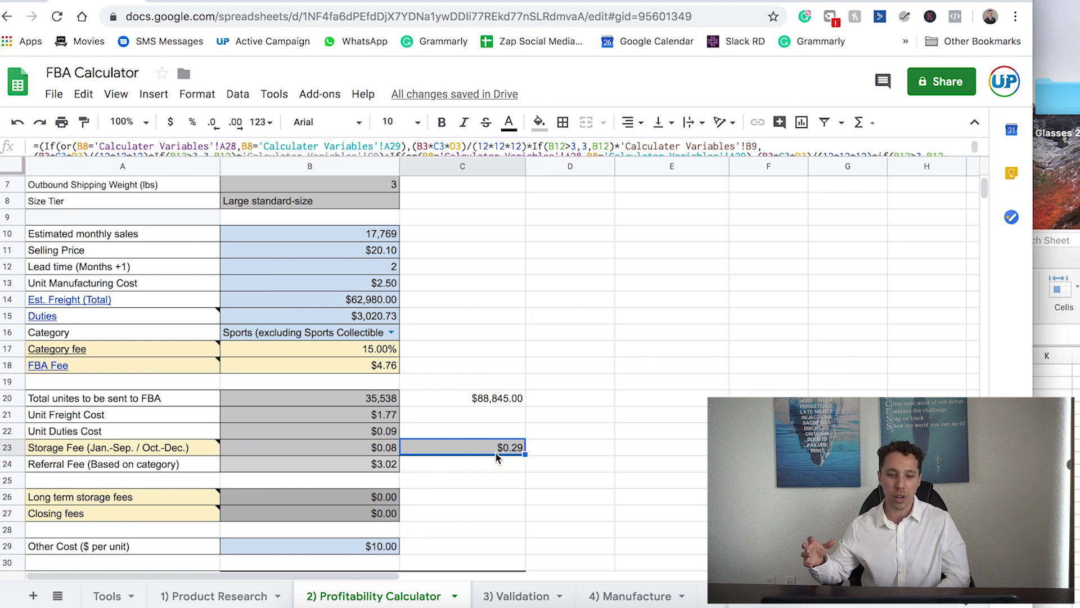
pyautogui.click(549, 455)
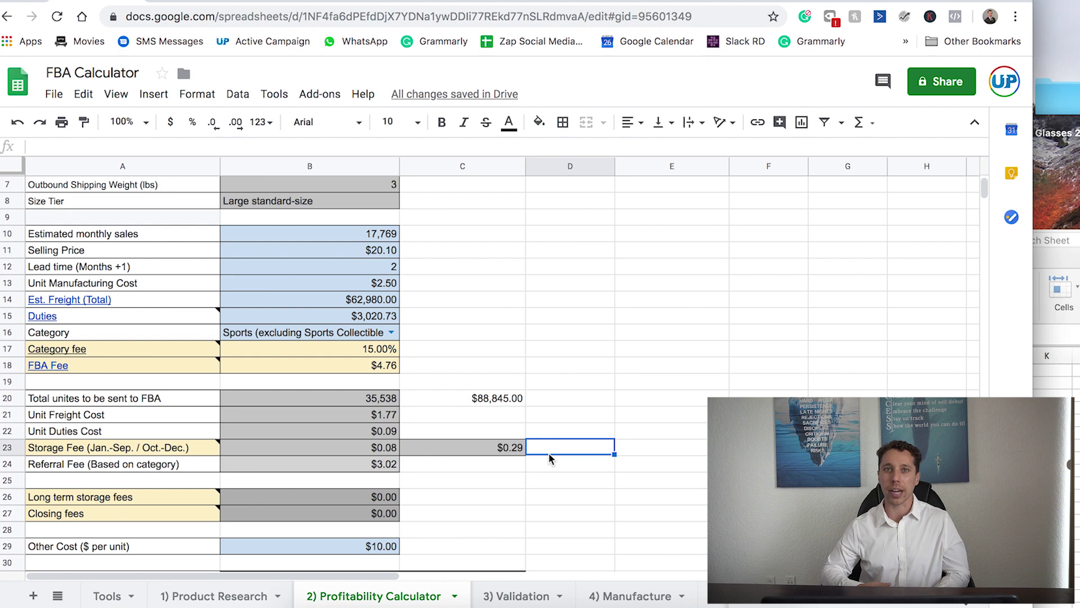
pyautogui.click(363, 447)
# Step: Clear the stray manufacturing total in cell C20, accepting the warning about editing a protected part of the sheet
pyautogui.click(467, 399)
pyautogui.doubleClick(467, 400)
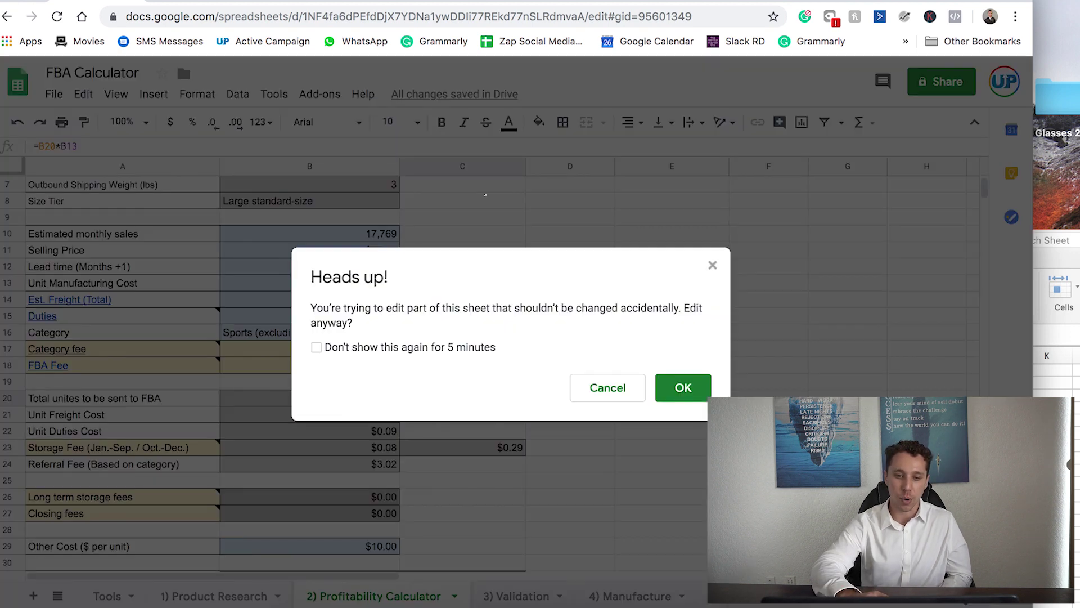
pyautogui.click(684, 388)
# Step: Read the note on the Storage Fee label, recheck both seasonal storage fees and inspect the Referral Fee formula
pyautogui.click(94, 449)
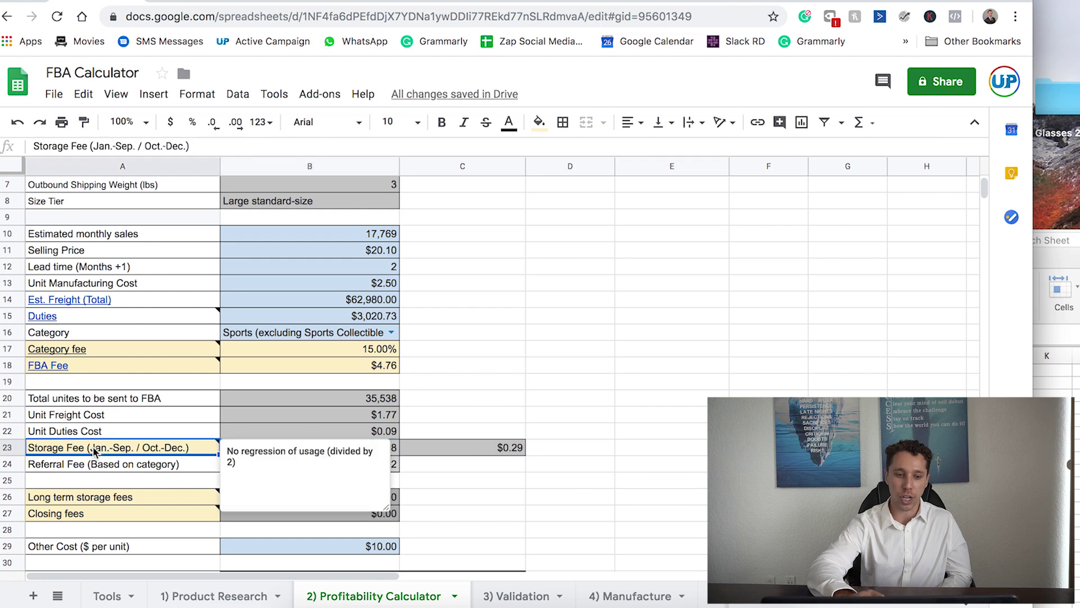
pyautogui.click(460, 452)
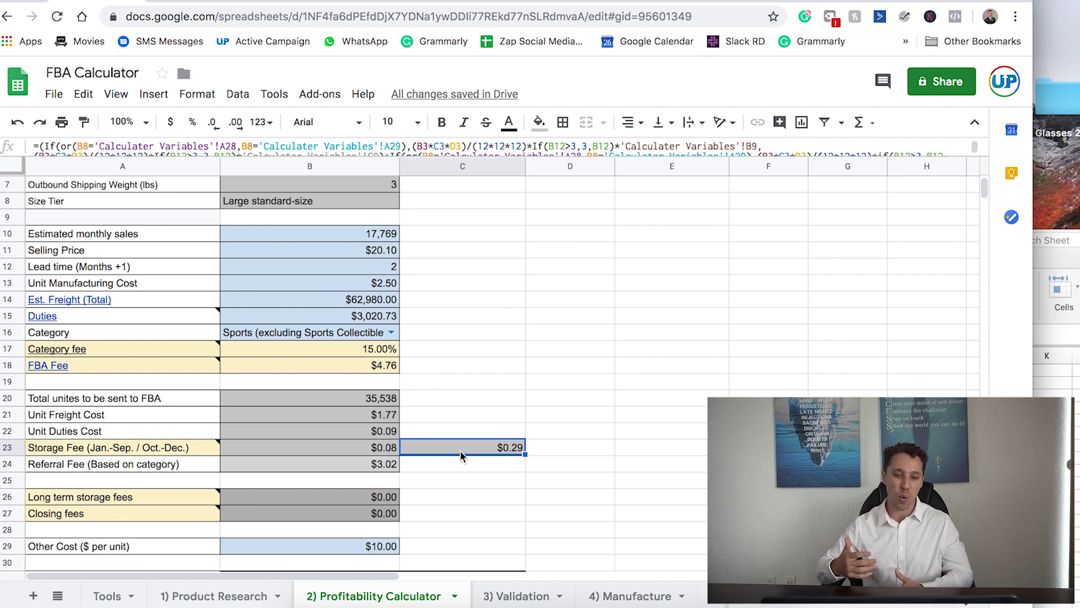
pyautogui.press('Left')
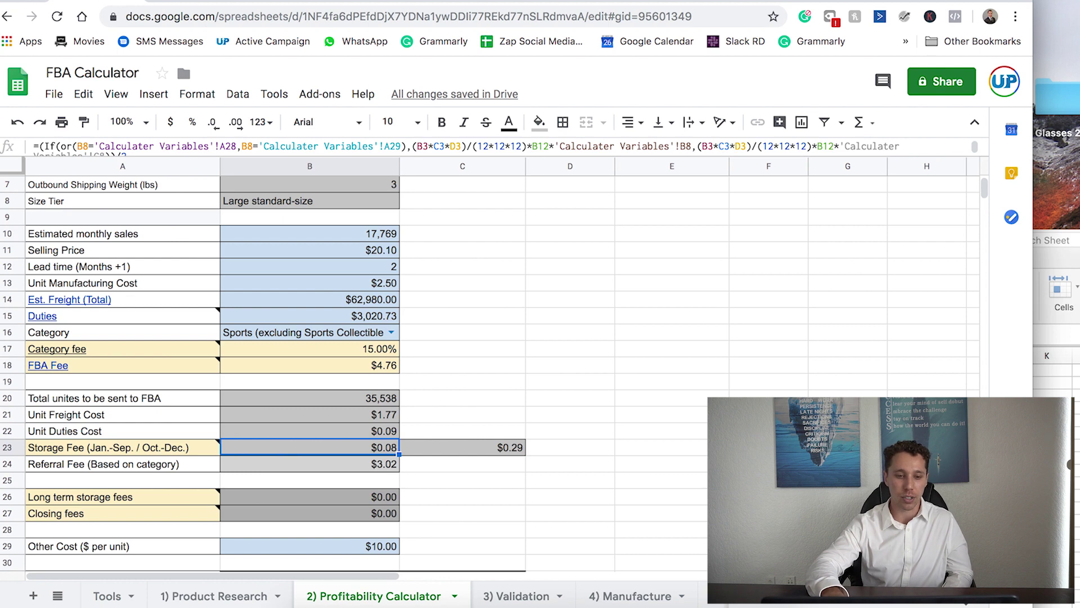
pyautogui.press('Down')
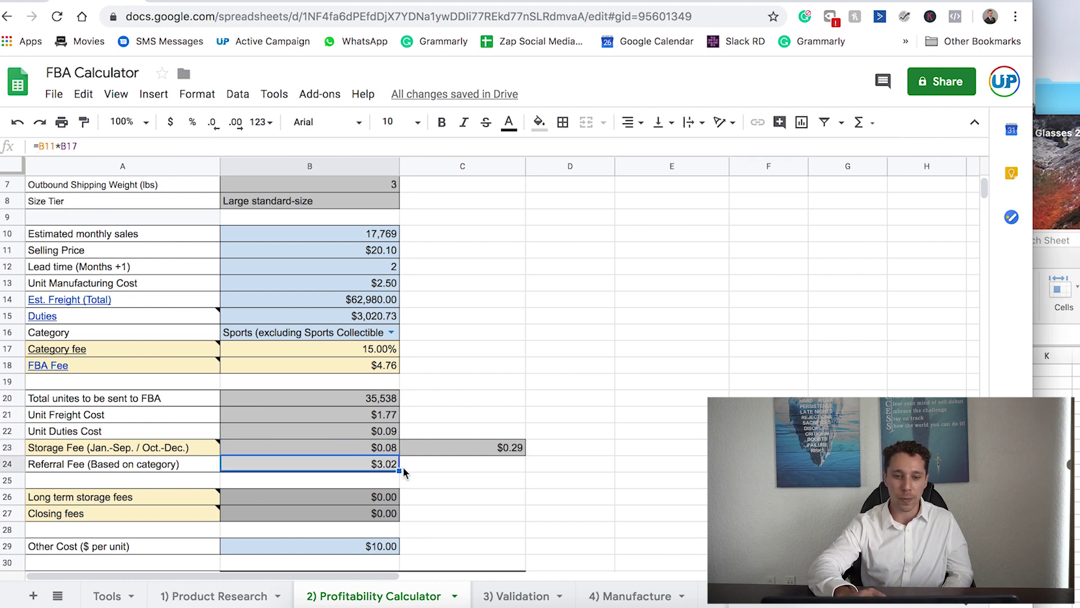
pyautogui.doubleClick(384, 465)
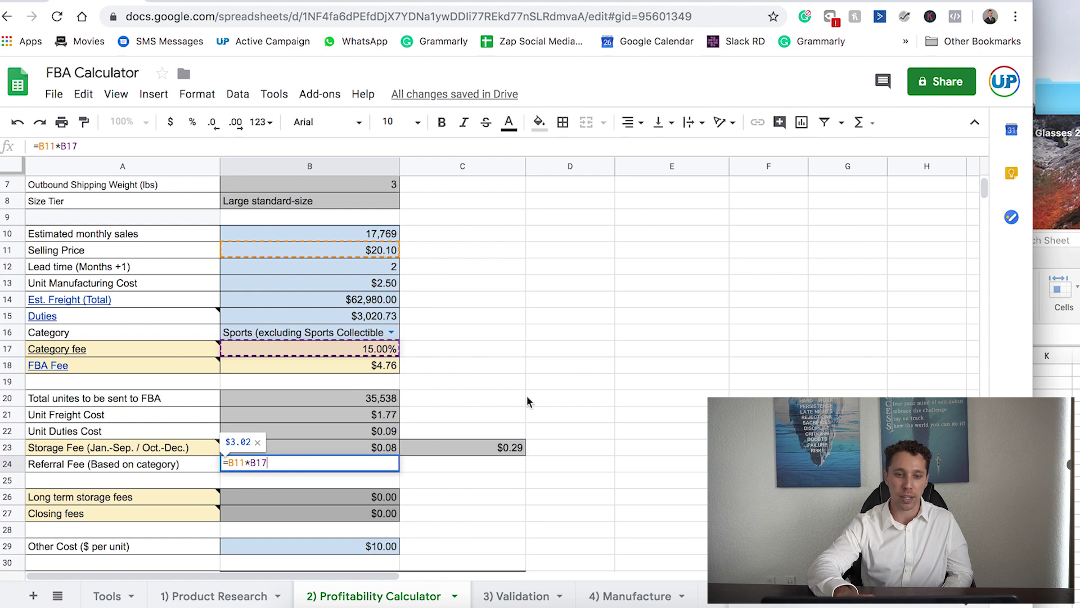
pyautogui.press('Return')
# Step: Check the Closing fees and Long term storage fees cells below the referral fee
pyautogui.scroll(-2, 527, 396)
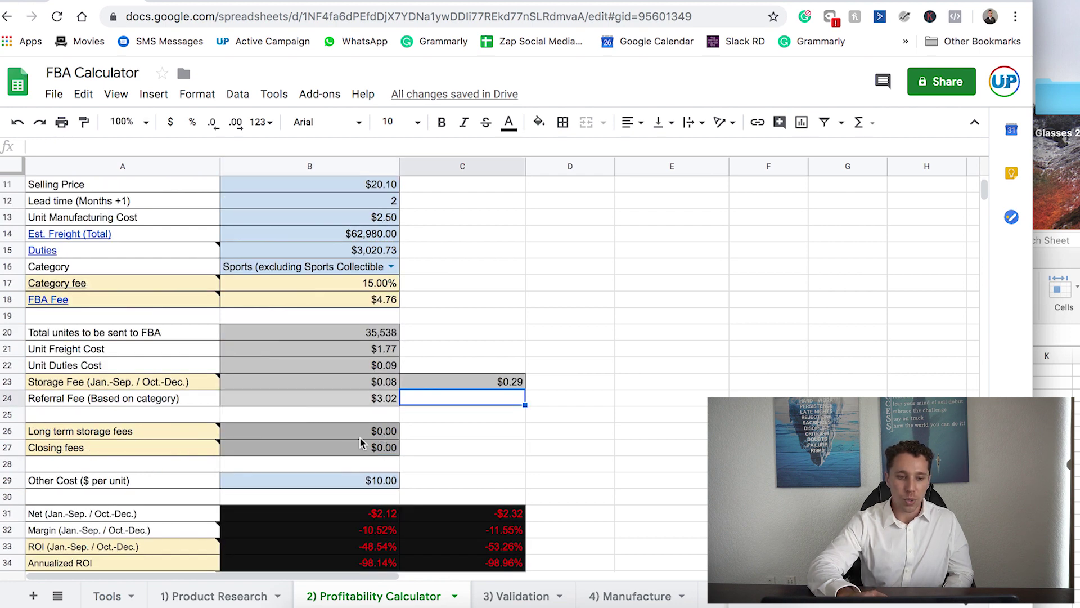
pyautogui.click(344, 451)
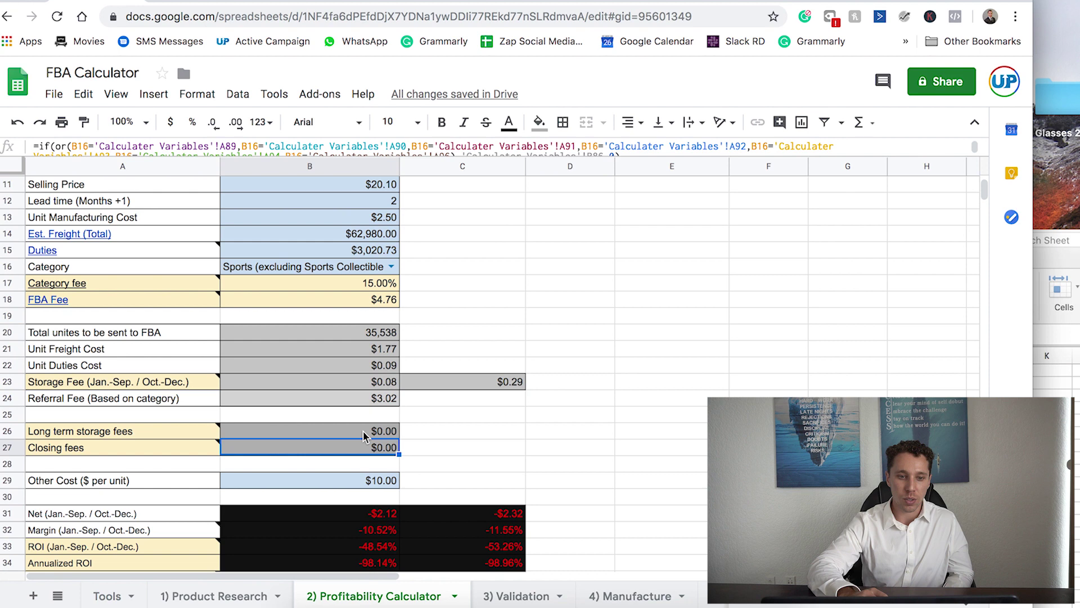
pyautogui.click(363, 430)
pyautogui.click(491, 430)
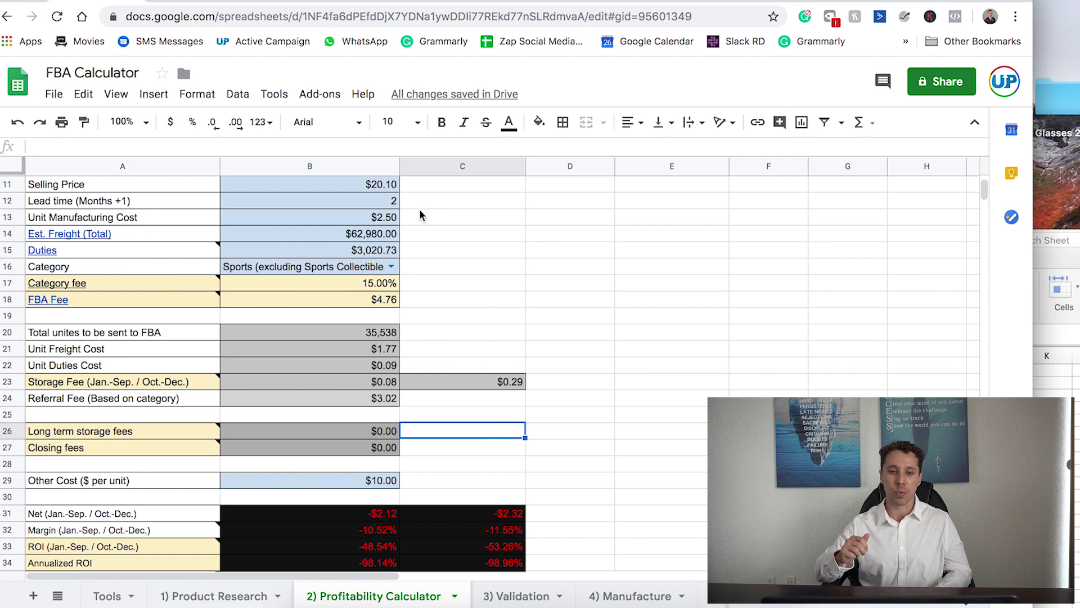
# Step: Try a Lead time of 14 to test the long term storage fees, and restore it to 2
pyautogui.click(392, 206)
pyautogui.write('14')
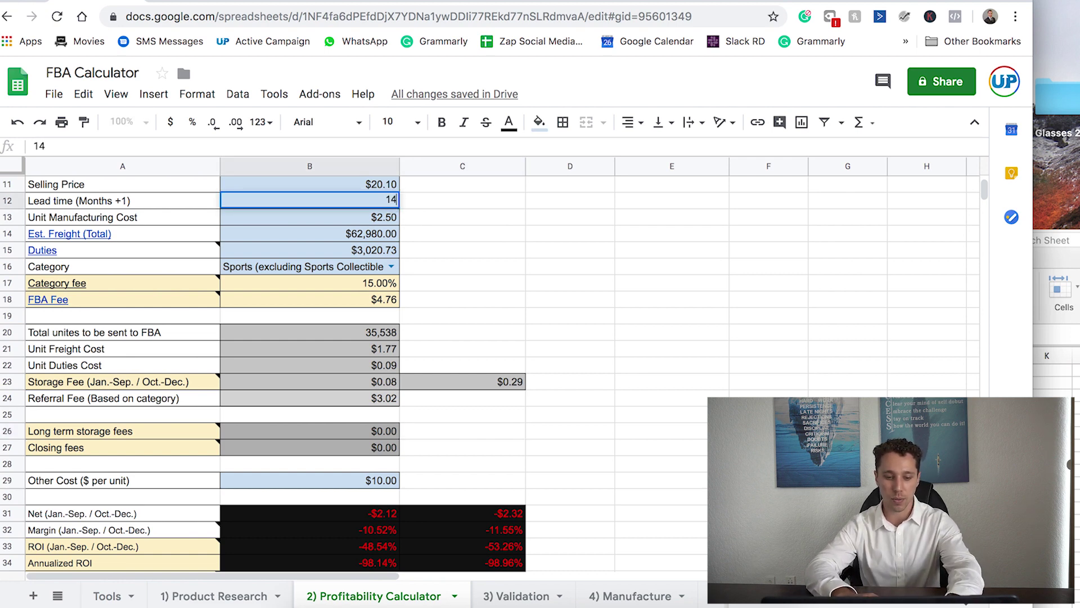
pyautogui.press('Return')
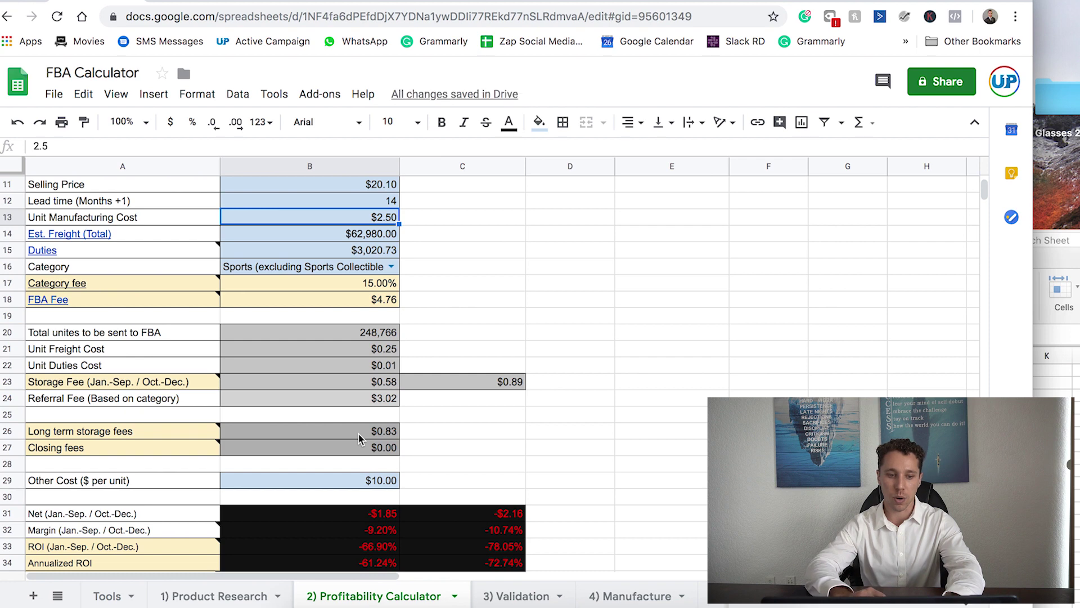
pyautogui.click(393, 201)
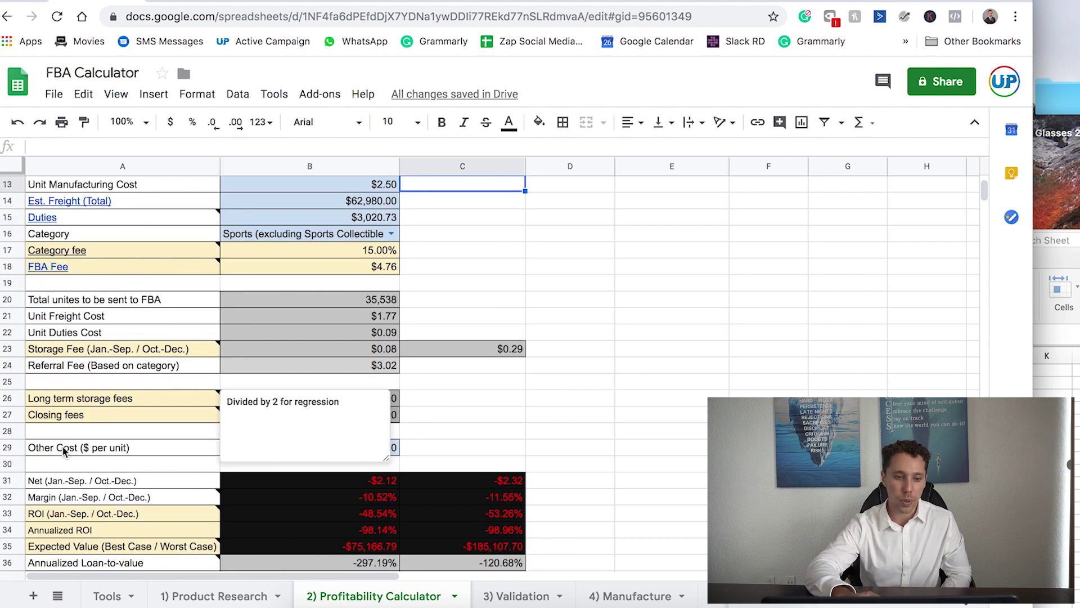
# Step: Set Other Cost ($ per unit) to $0.50
pyautogui.click(63, 450)
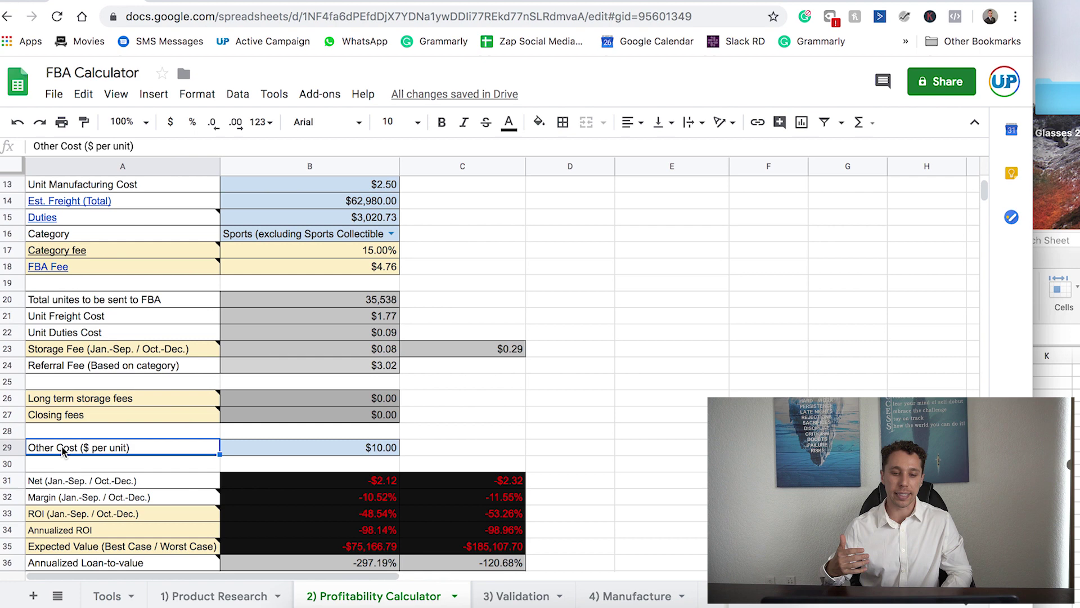
pyautogui.click(394, 447)
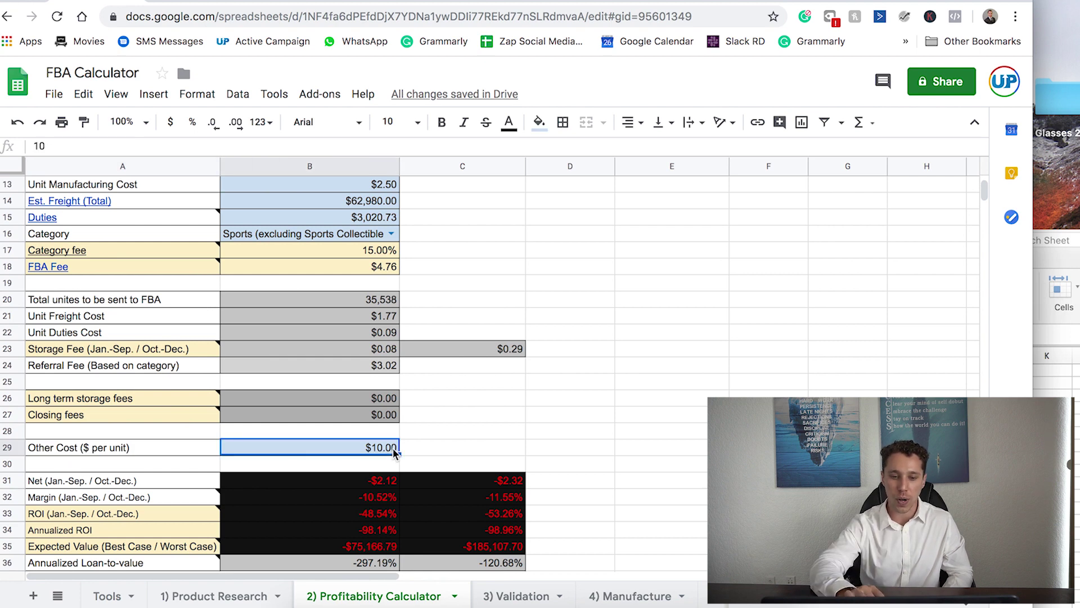
pyautogui.scroll(1, 445, 439)
pyautogui.write('0.5')
pyautogui.press('Return')
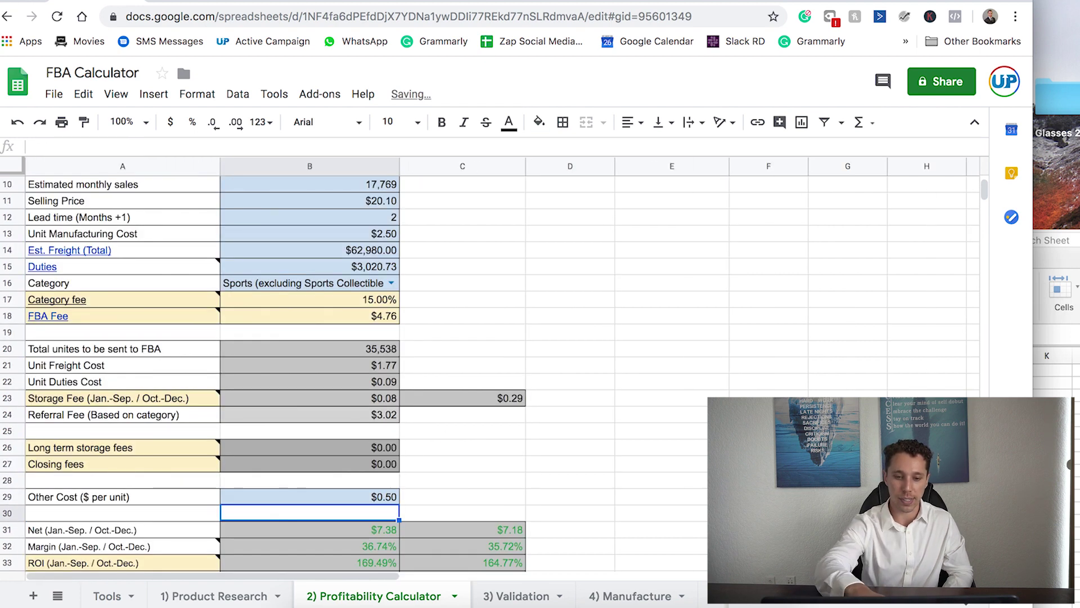
# Step: Review the profitability results and inspect the Net profit formulas for Jan.-Sep. and Oct.-Dec
pyautogui.scroll(-1, 443, 493)
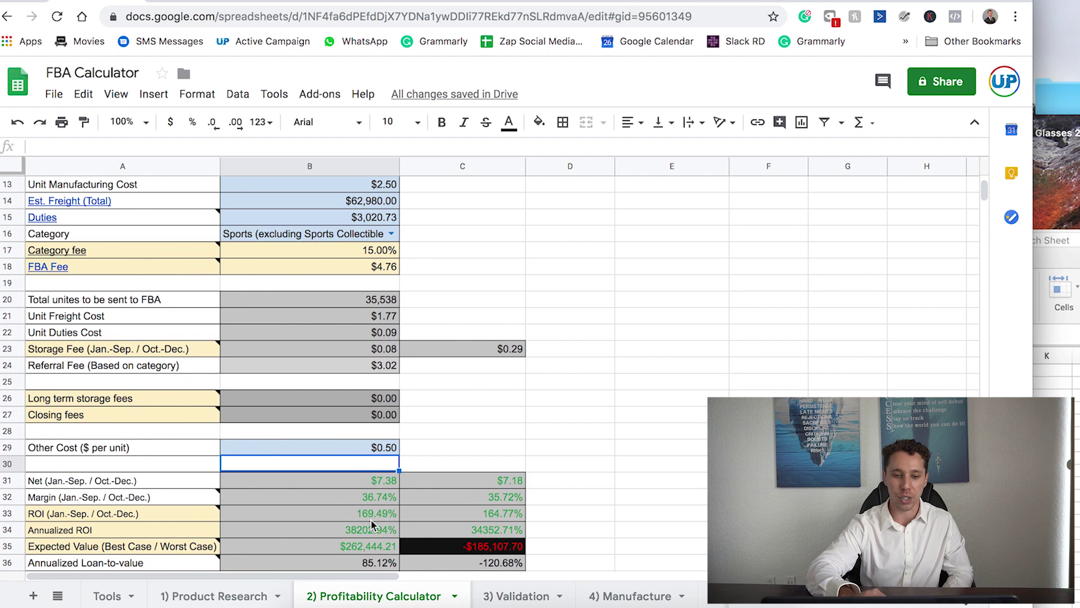
pyautogui.scroll(-1, 370, 519)
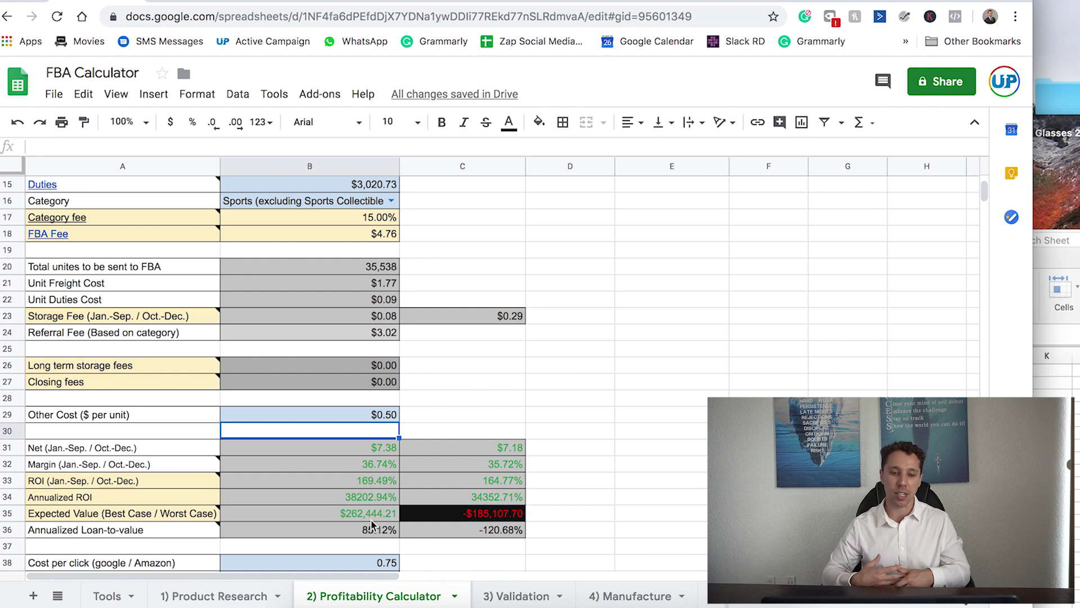
pyautogui.click(114, 448)
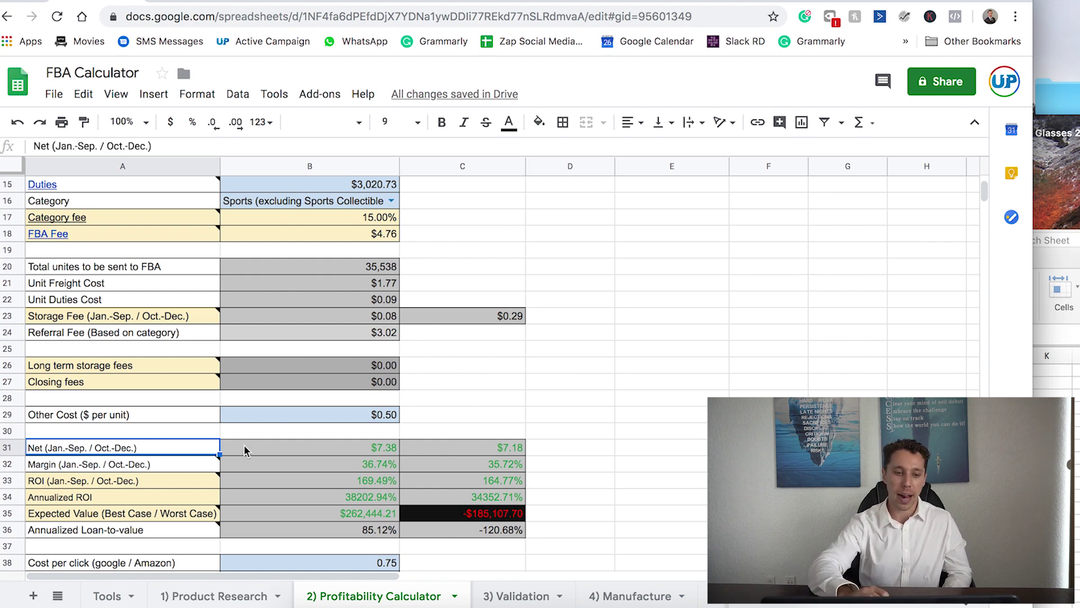
pyautogui.click(285, 449)
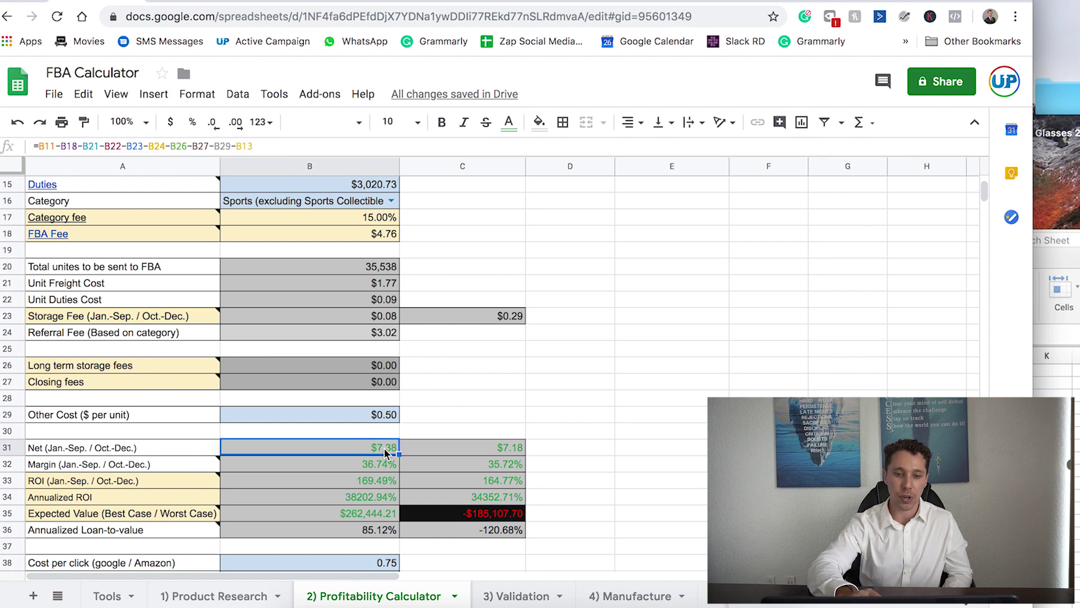
pyautogui.click(479, 451)
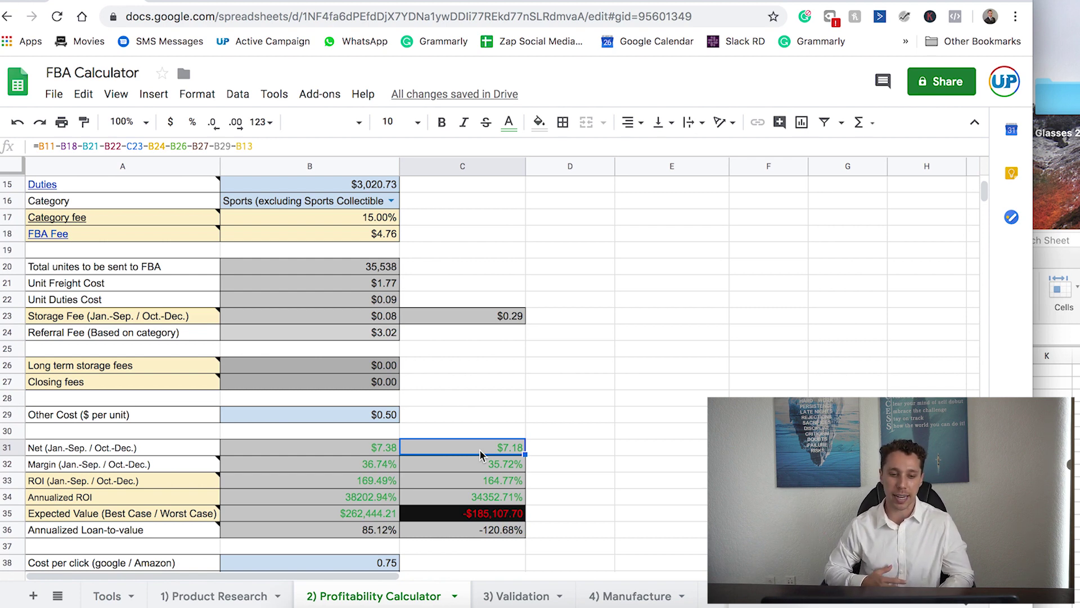
# Step: Inspect the Margin formulas for both periods and the Jan.-Sep. ROI formula
pyautogui.click(378, 465)
pyautogui.press('Right')
pyautogui.press('Left')
pyautogui.press('Right')
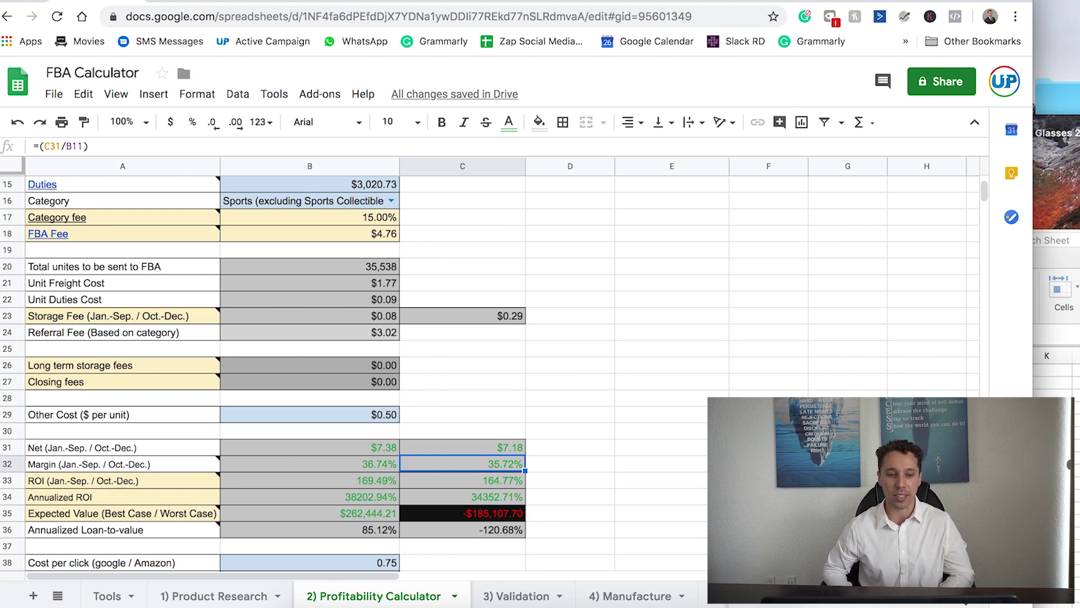
pyautogui.doubleClick(233, 470)
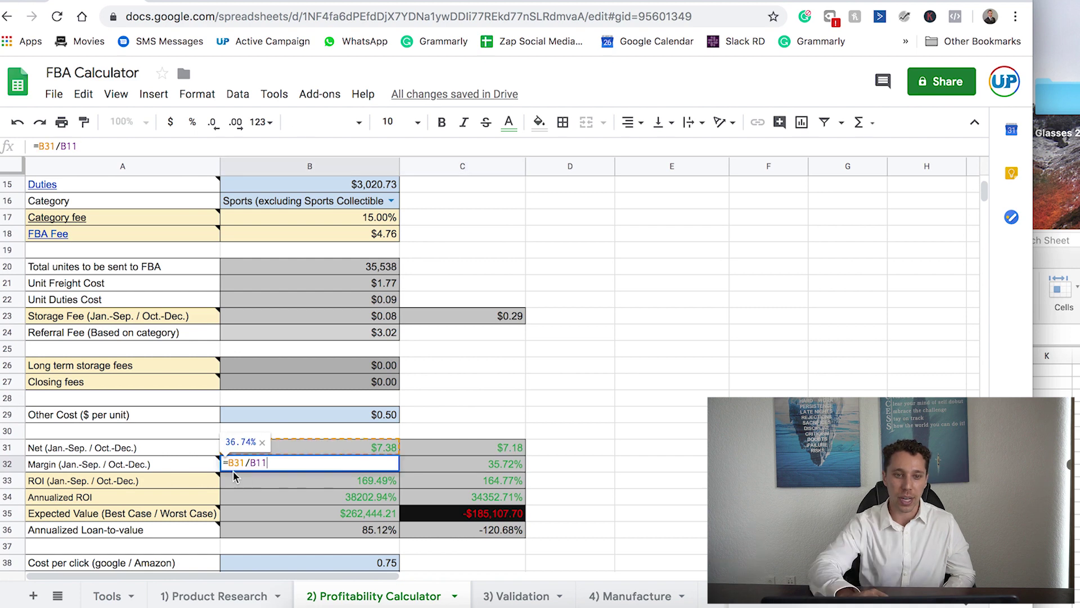
pyautogui.press('Escape')
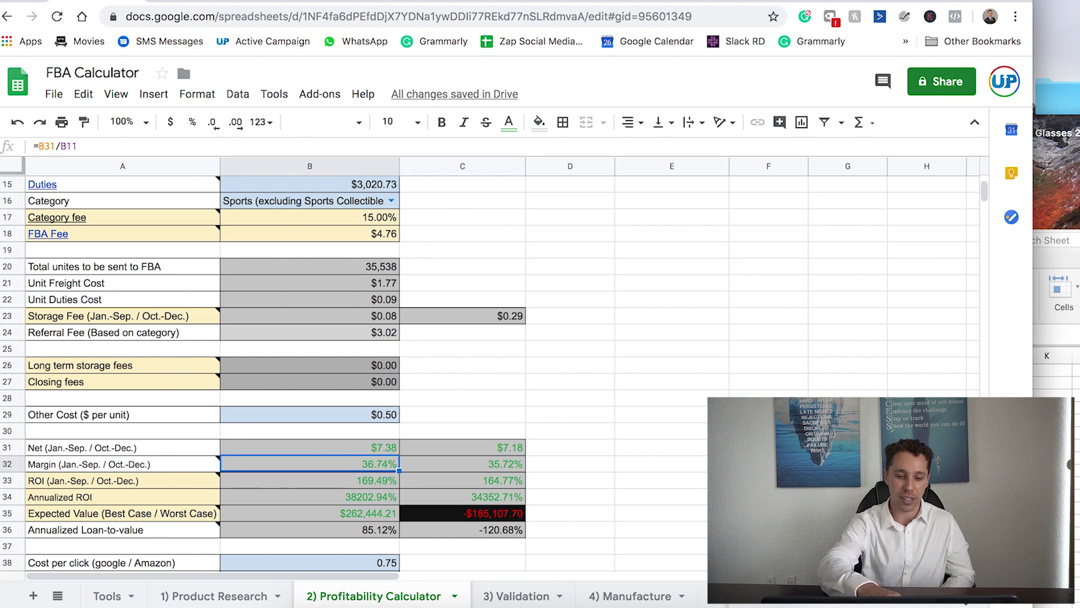
pyautogui.click(350, 483)
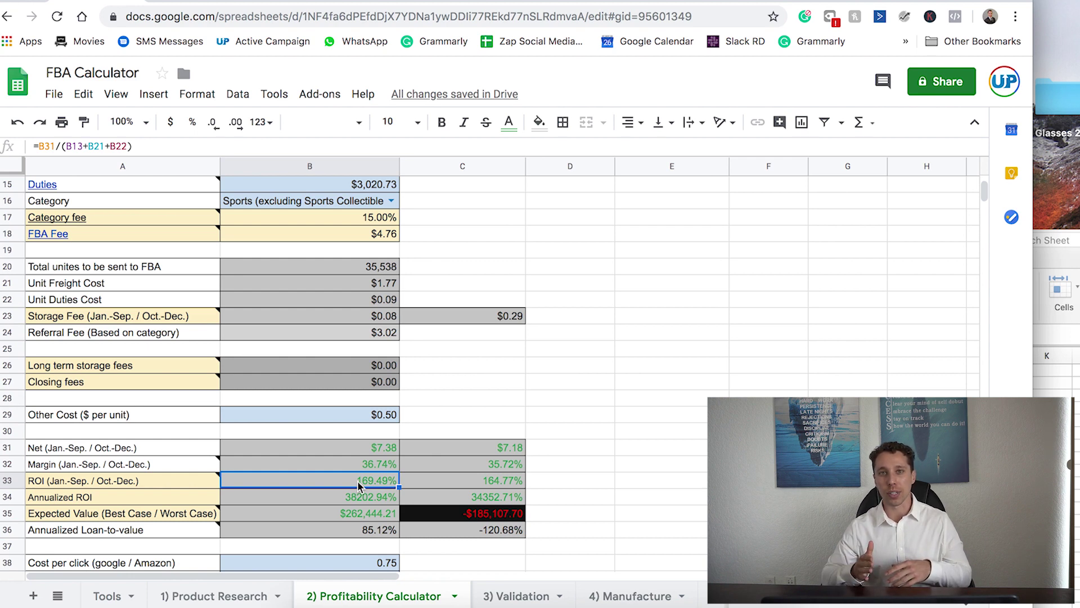
# Step: Inspect the Jan.-Sep. Annualized ROI formula and the Expected Value formulas for the best and worst case
pyautogui.press('Down')
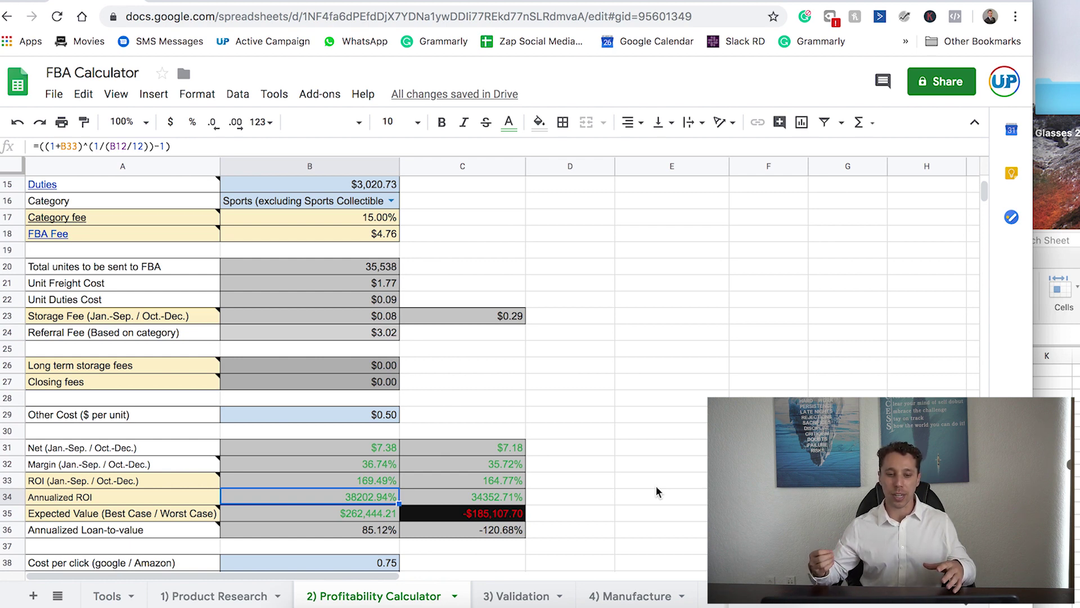
pyautogui.click(619, 447)
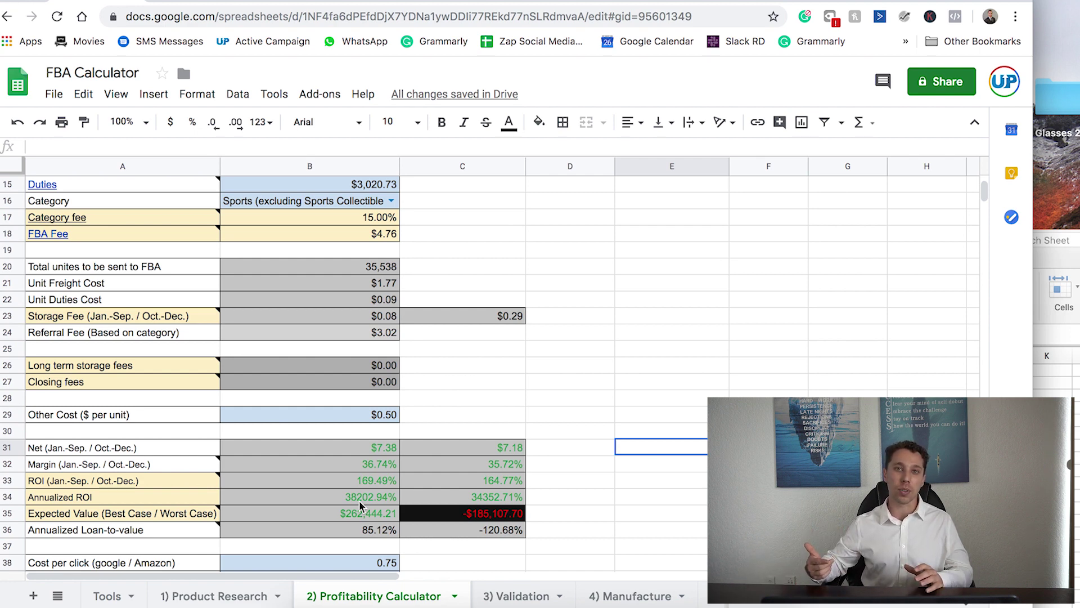
pyautogui.click(484, 381)
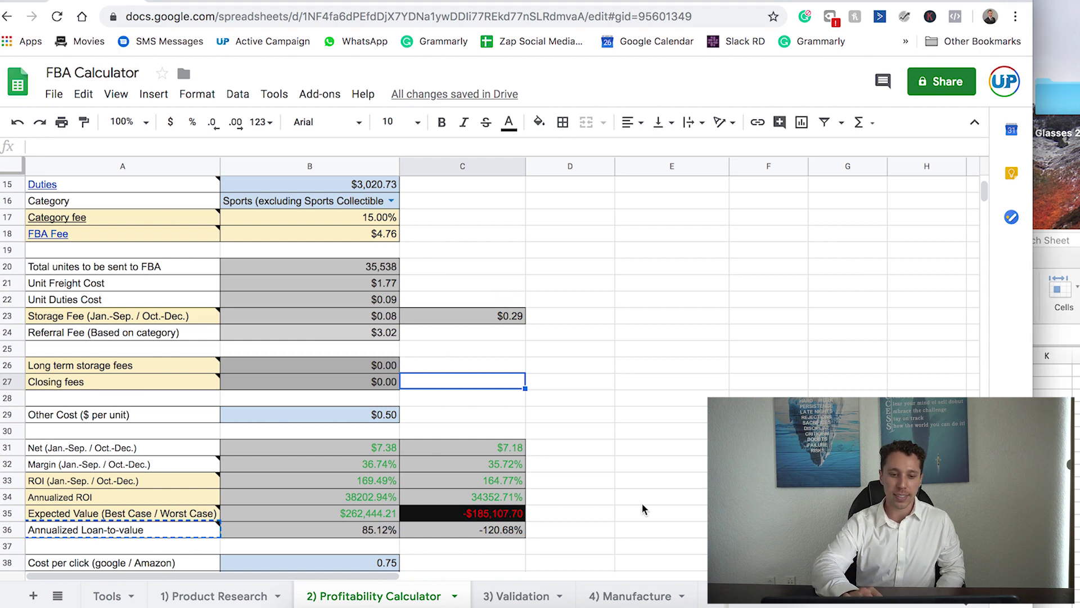
pyautogui.click(361, 515)
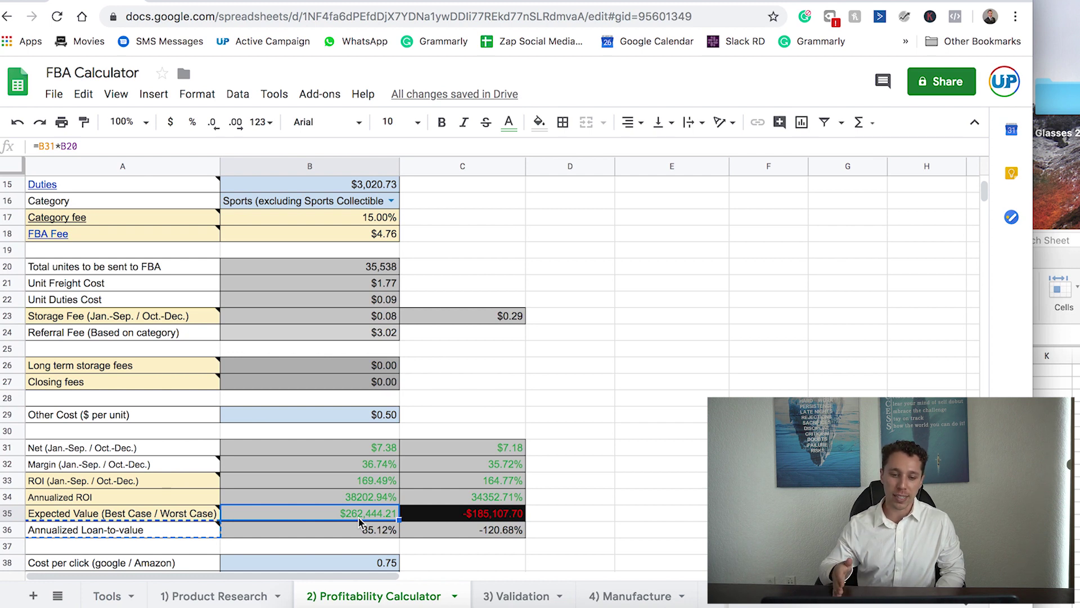
pyautogui.click(440, 514)
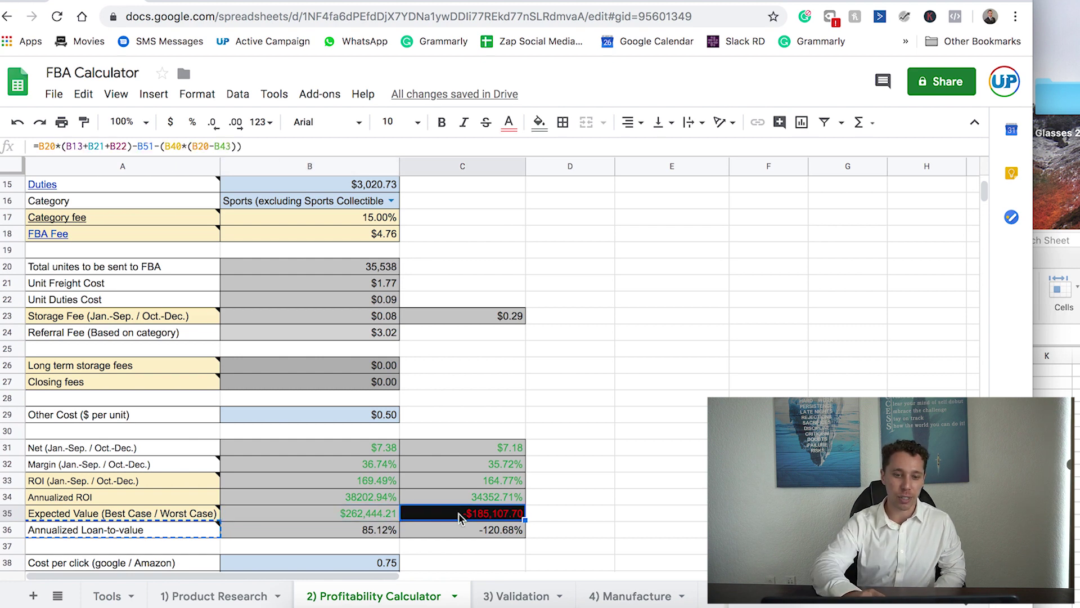
# Step: Check the annualized loan-to-value definition in the open Google results and return to the FBA Calculator sheet
pyautogui.click(583, 527)
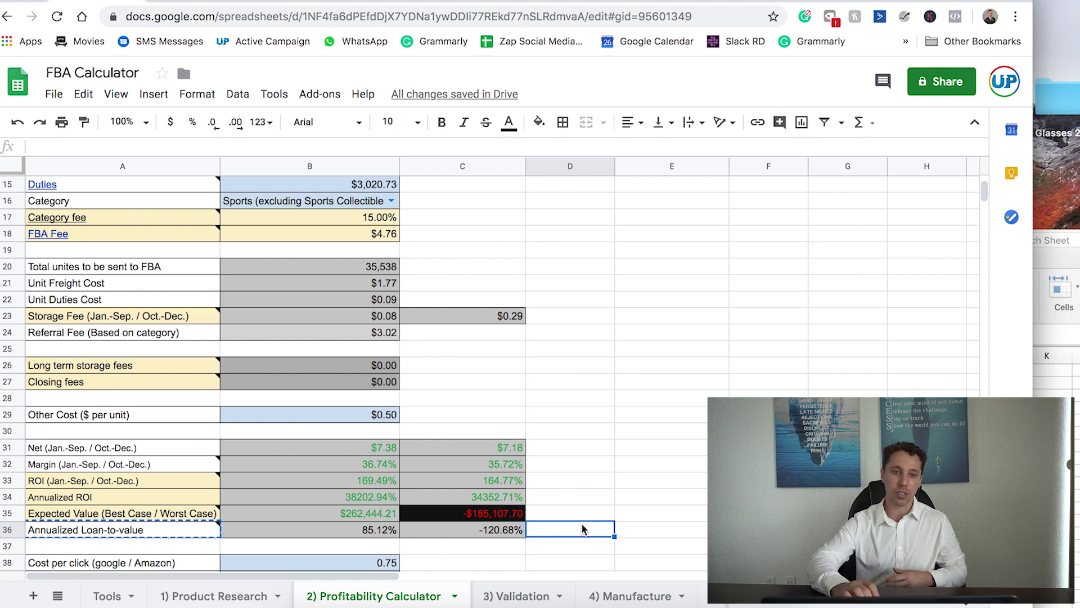
pyautogui.click(179, 1)
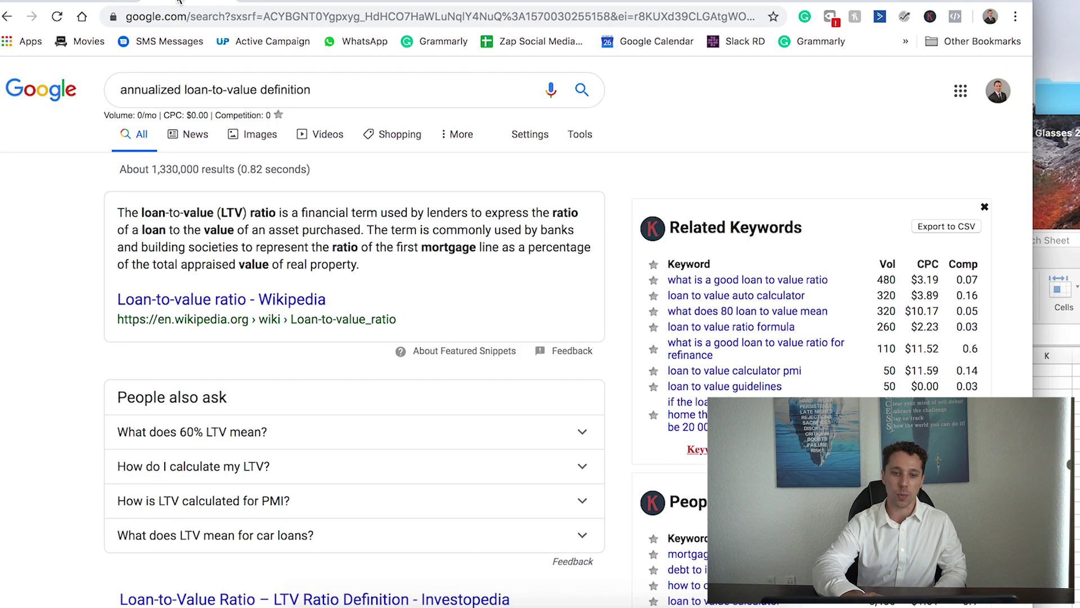
pyautogui.click(78, 2)
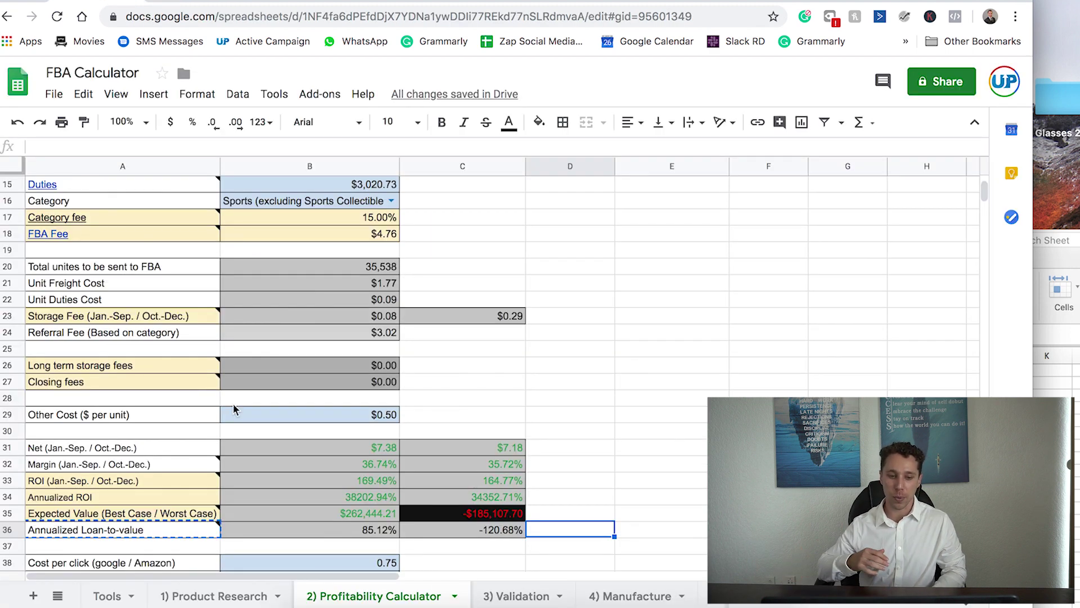
# Step: Look up the keyword "water bottle" on Google to find its cost per click for the advertising inputs
pyautogui.scroll(-5, 688, 411)
pyautogui.scroll(-5, 689, 411)
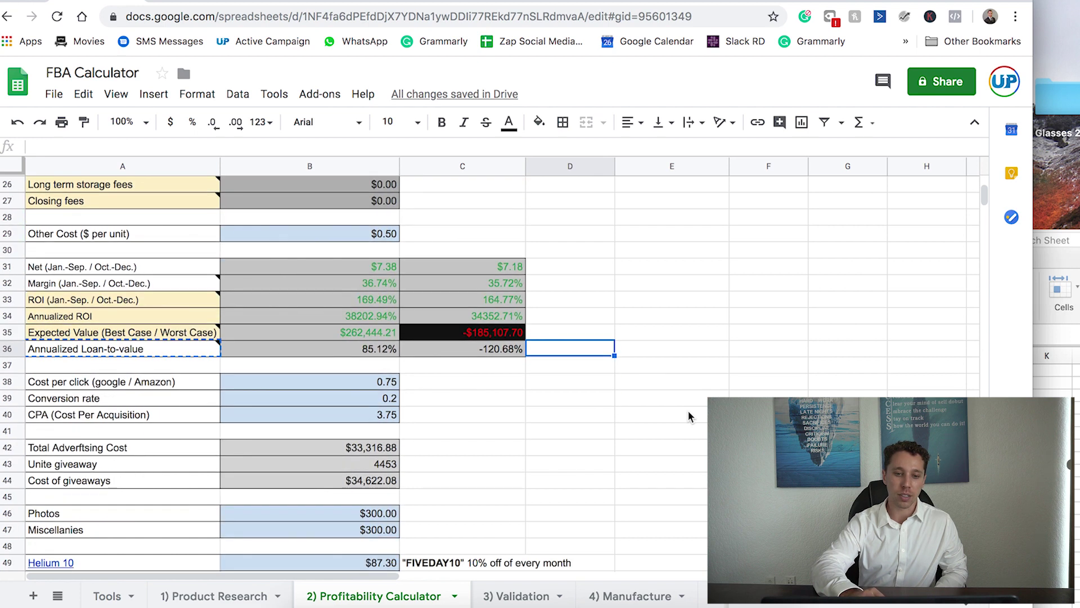
pyautogui.scroll(-1, 689, 417)
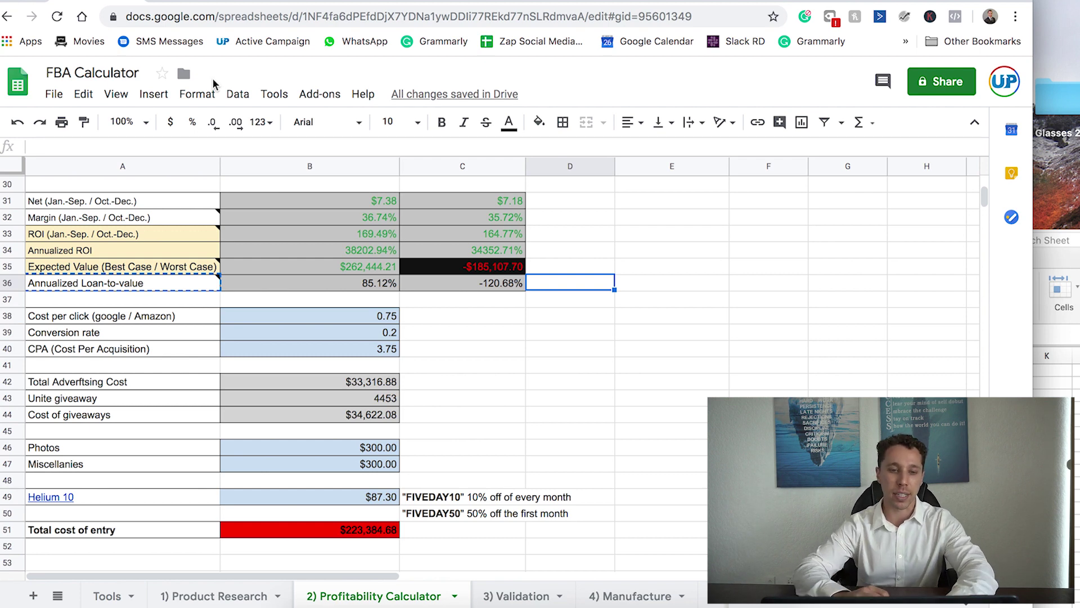
pyautogui.click(183, 3)
pyautogui.click(352, 89)
pyautogui.press('super+a')
pyautogui.write('wa')
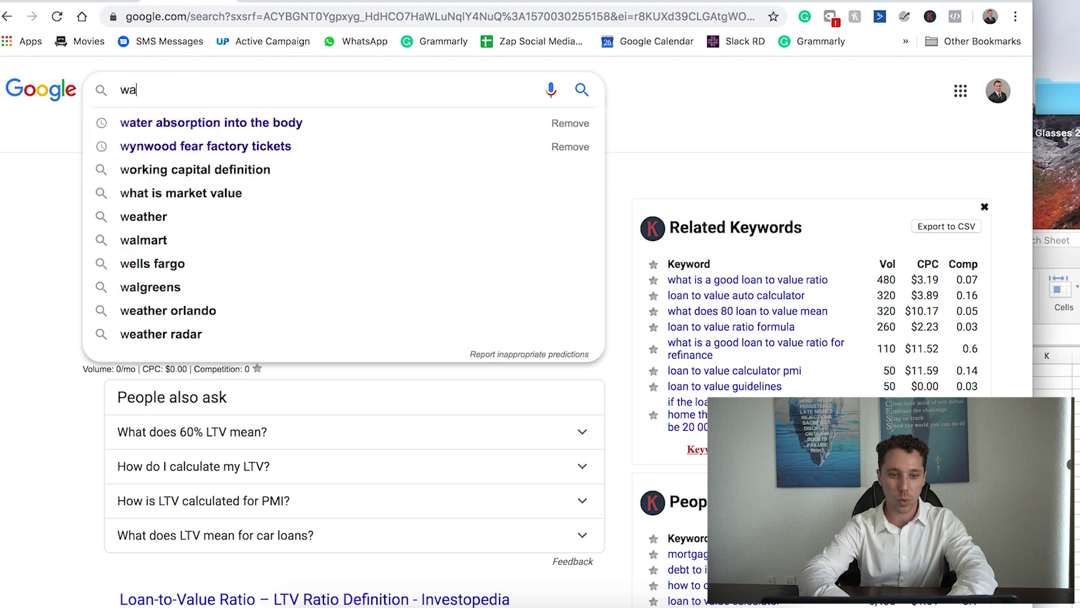
pyautogui.write('ter bottle')
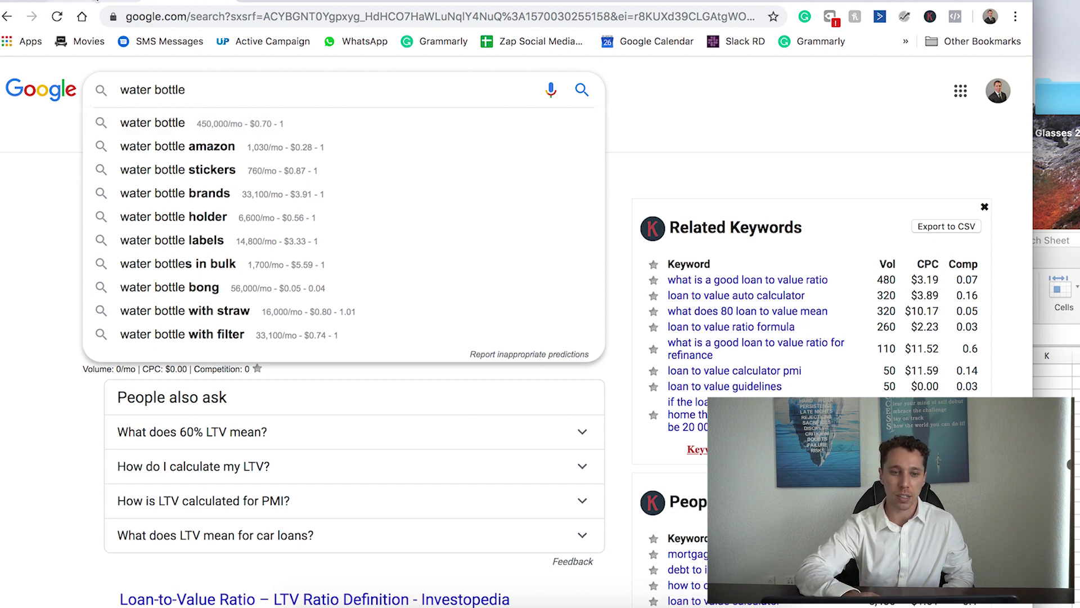
# Step: Set Cost per click (google / Amazon) to 0.70 in the FBA Calculator sheet
pyautogui.click(98, 2)
pyautogui.click(381, 319)
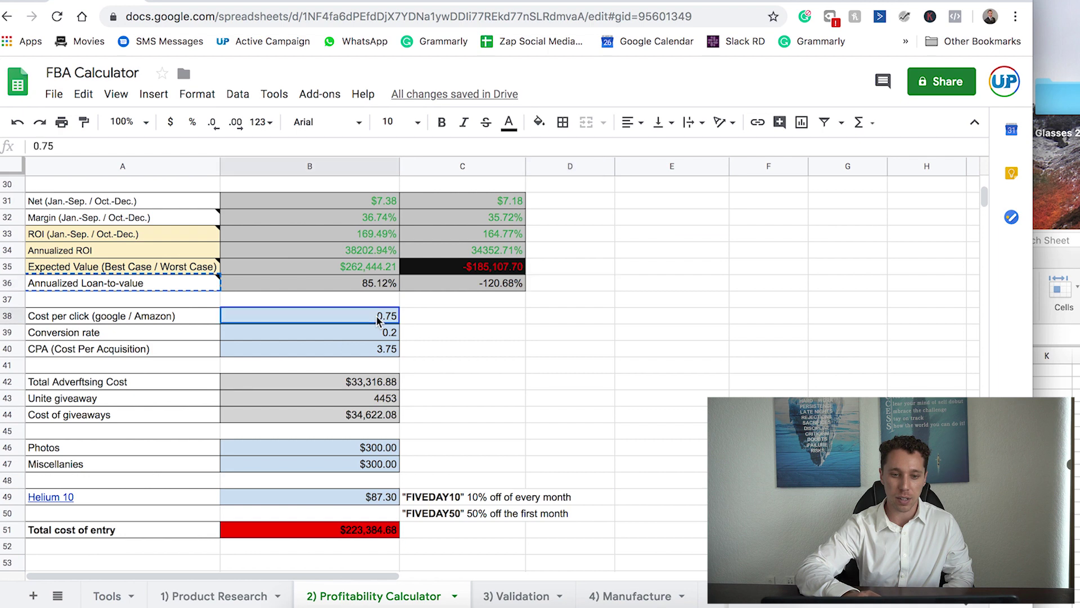
pyautogui.doubleClick(396, 315)
pyautogui.press('BackSpace')
pyautogui.write('0')
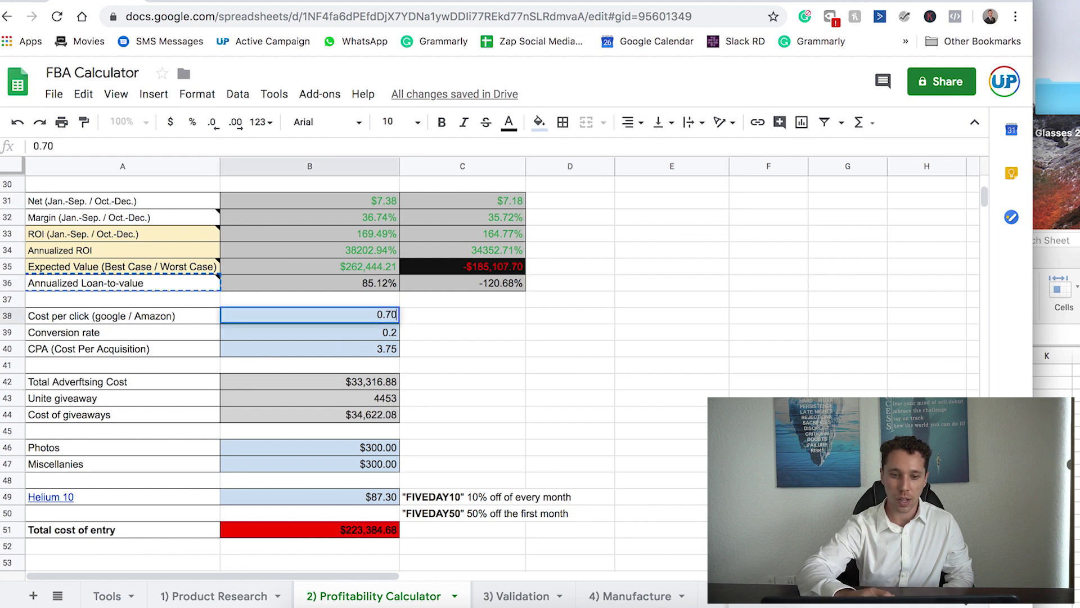
pyautogui.click(481, 326)
# Step: Try a Conversion rate of 0.1 to test the CPA (Cost Per Acquisition) formula, and restore the rate to 0.2
pyautogui.click(390, 331)
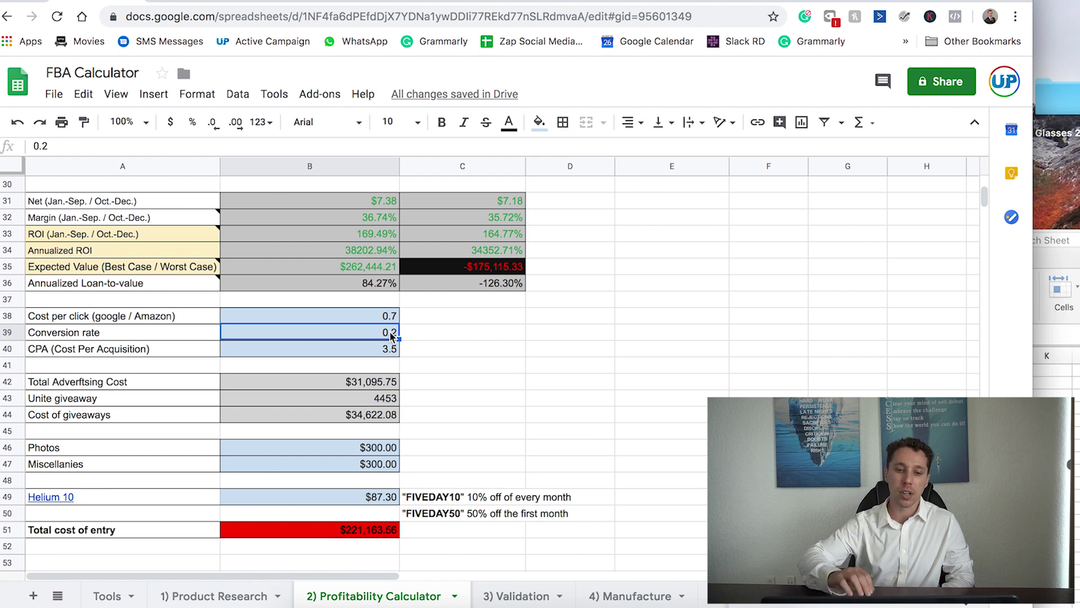
pyautogui.doubleClick(397, 333)
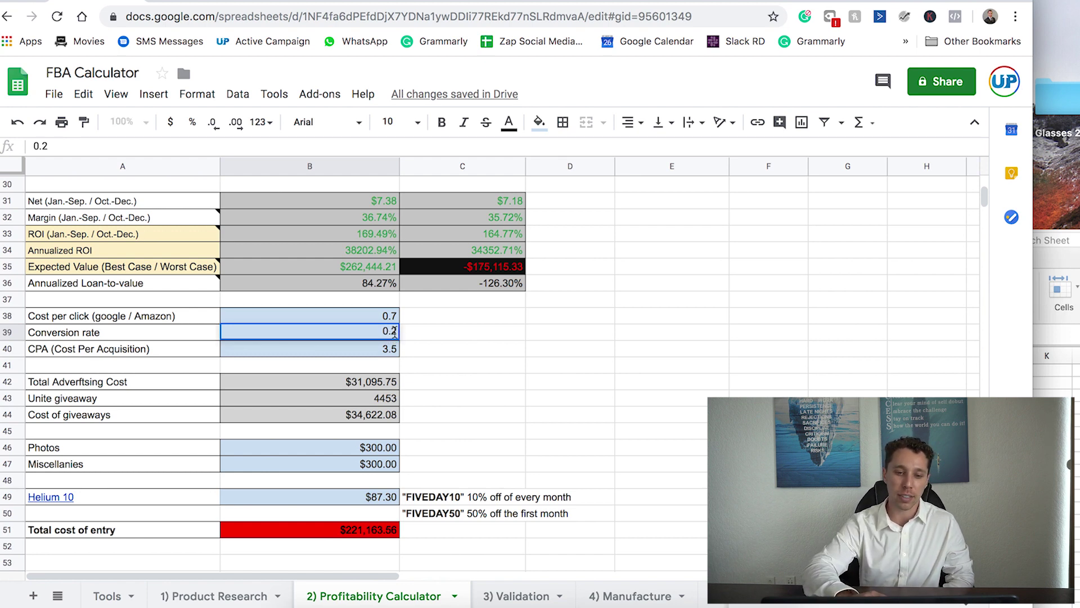
pyautogui.press('BackSpace')
pyautogui.write('1')
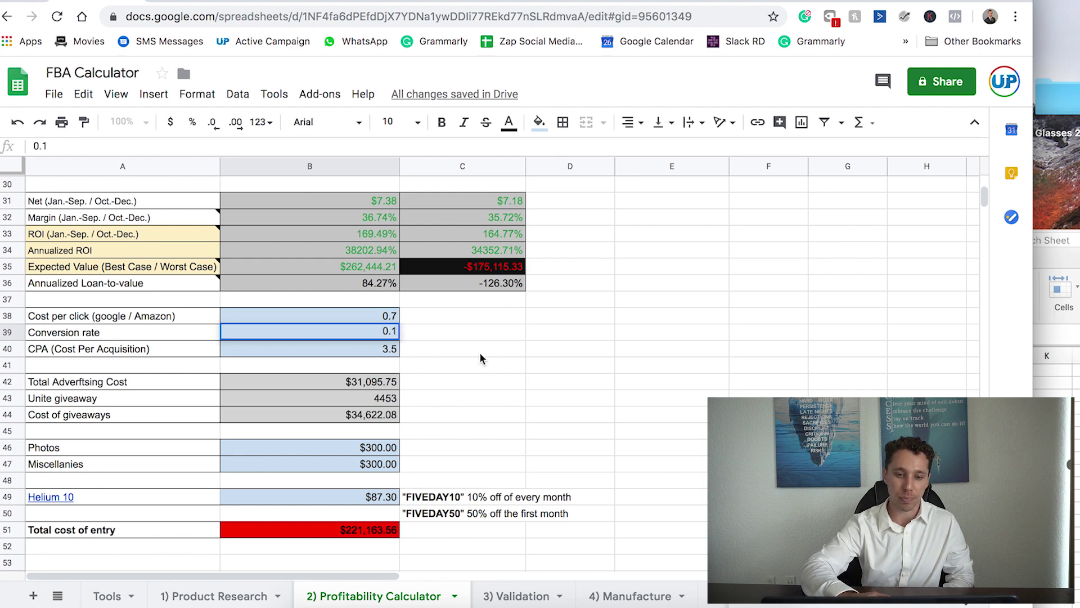
pyautogui.press('Tab')
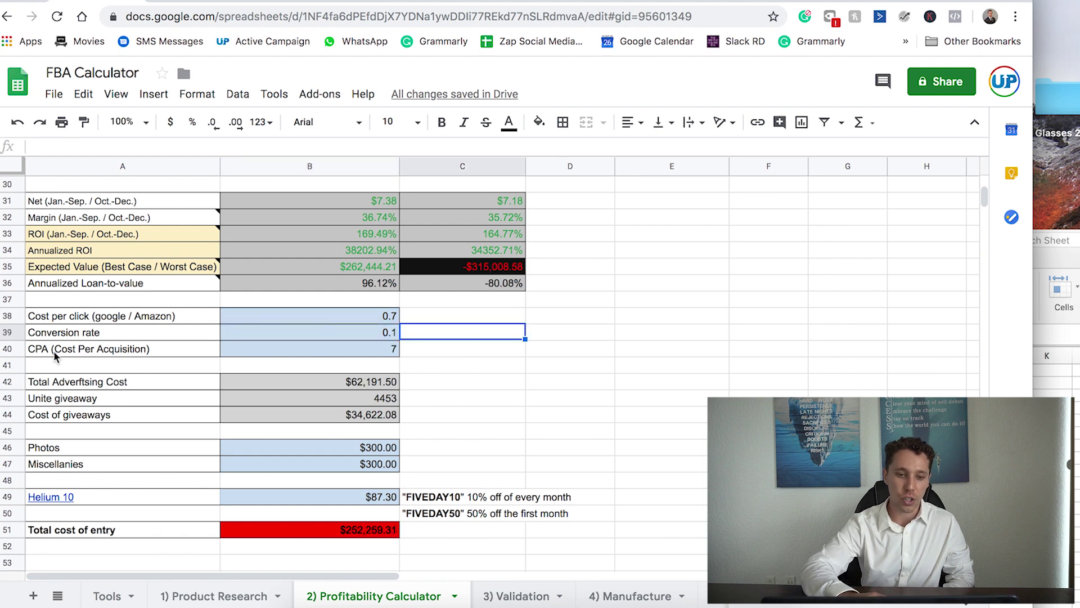
pyautogui.click(394, 353)
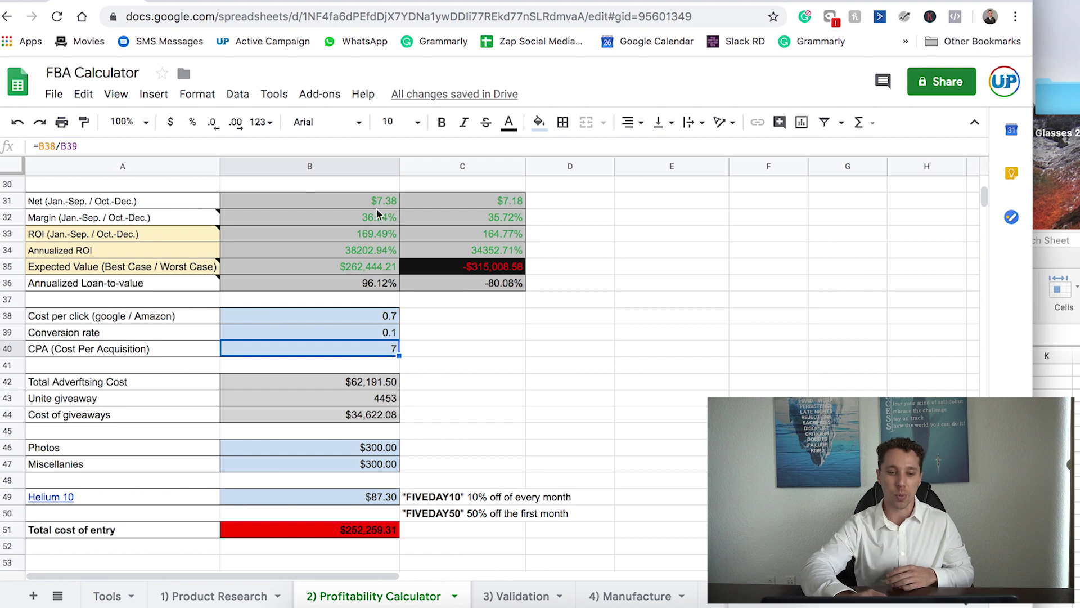
pyautogui.click(396, 334)
pyautogui.write('0.2')
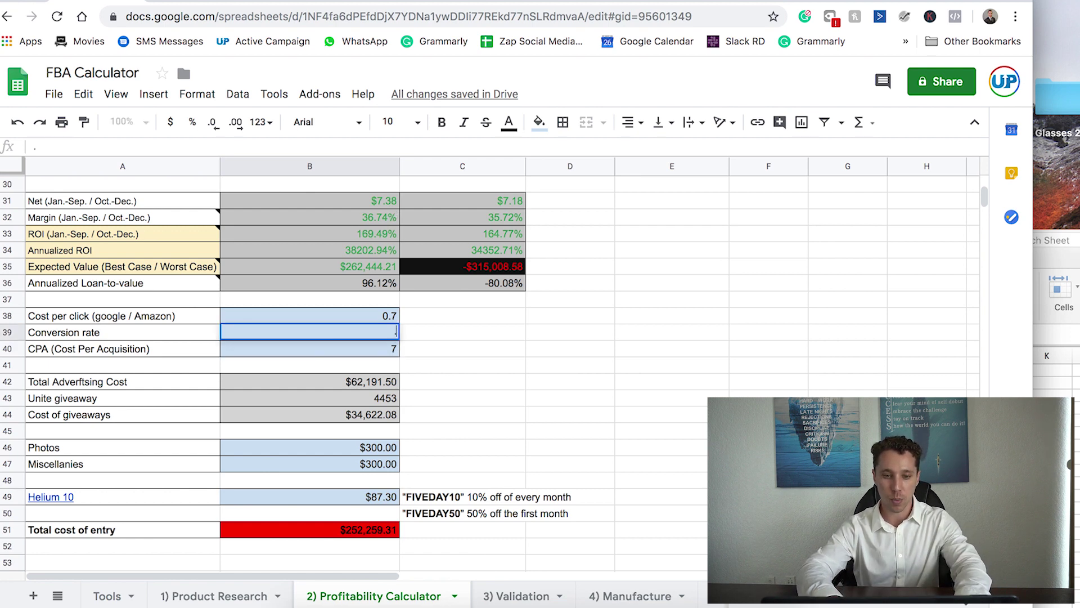
pyautogui.press('Return')
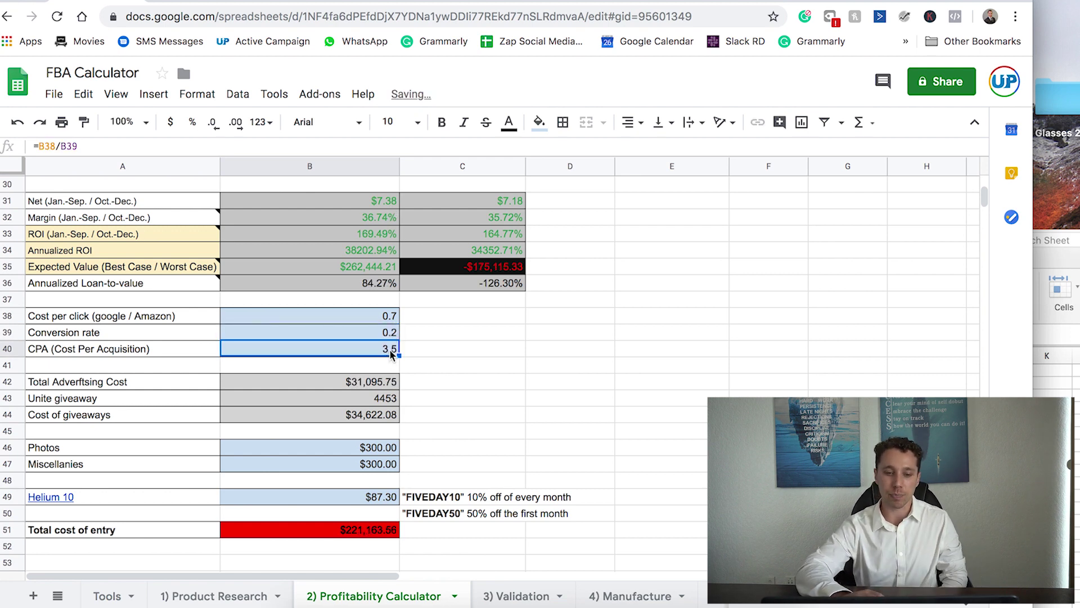
pyautogui.click(392, 335)
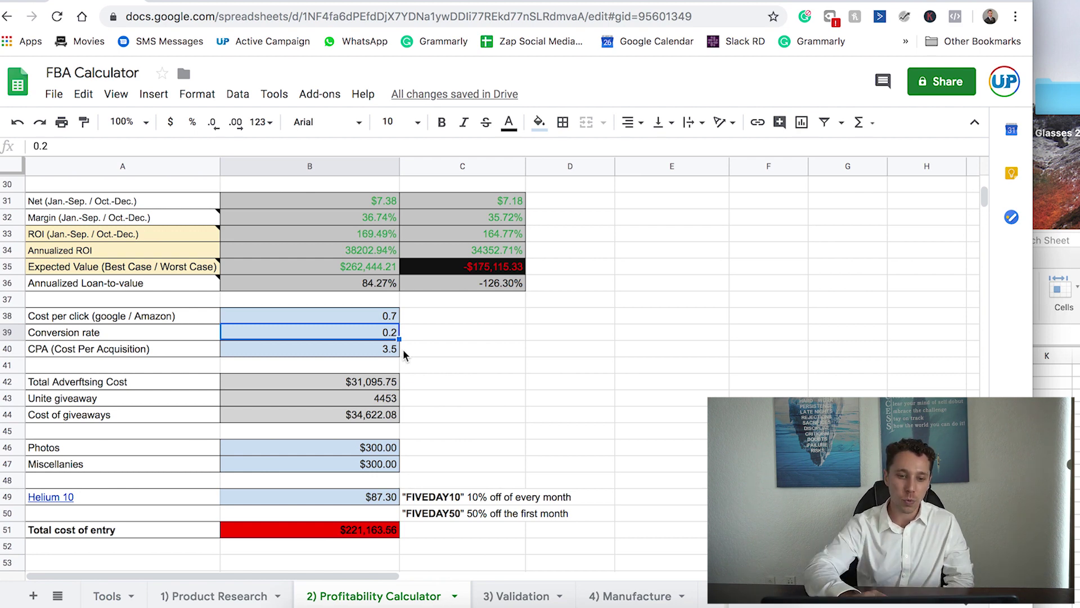
# Step: Inspect the formulas for total advertising cost, units given away and cost of giveaways
pyautogui.click(65, 384)
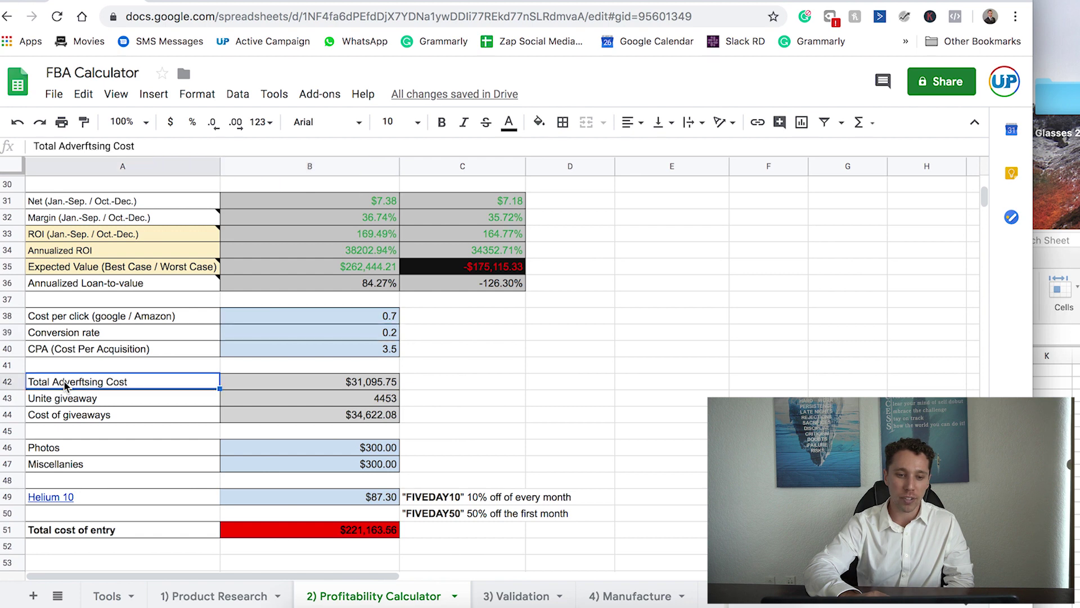
pyautogui.click(333, 383)
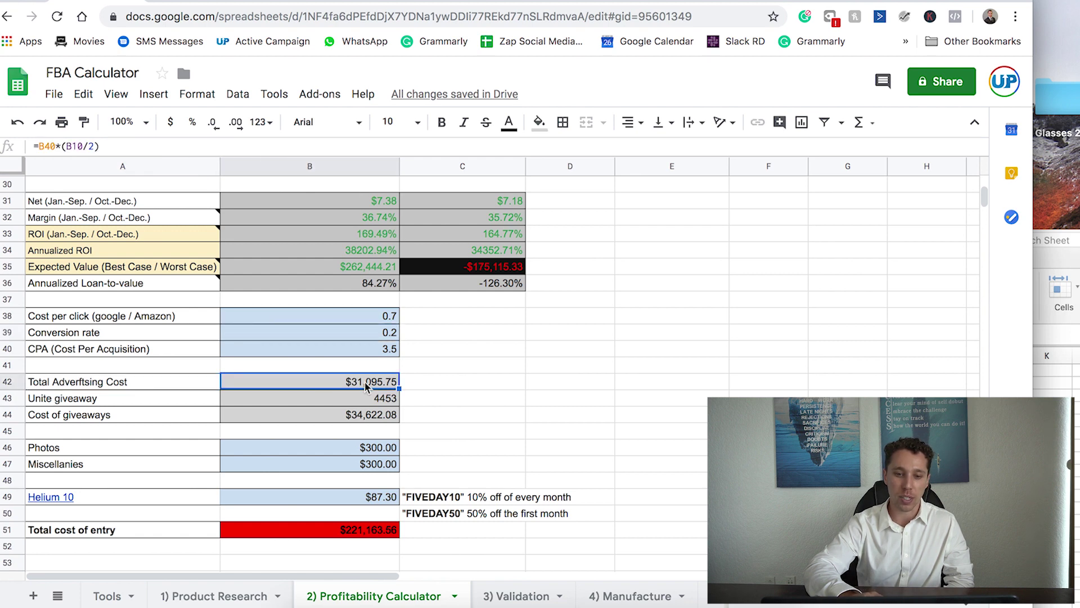
pyautogui.click(362, 401)
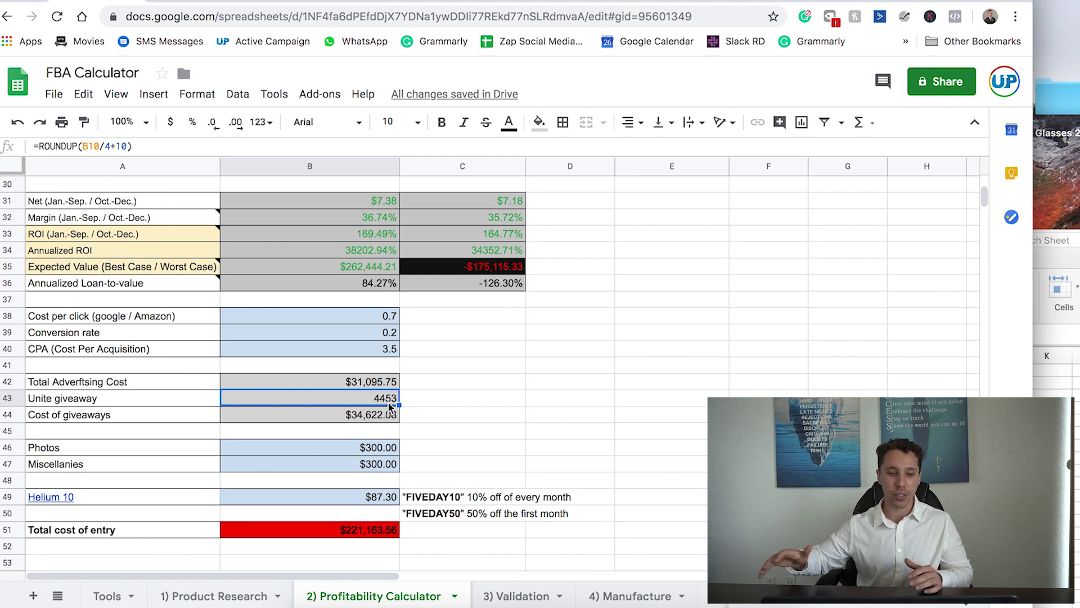
pyautogui.click(360, 417)
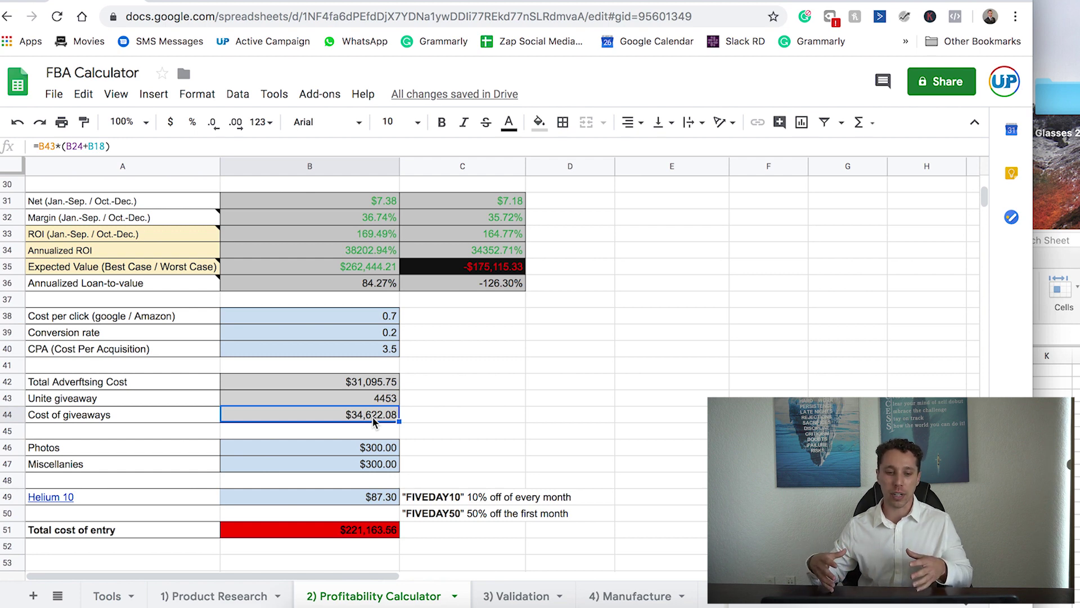
# Step: Set the Photos cost to $500
pyautogui.click(309, 450)
pyautogui.doubleClick(378, 450)
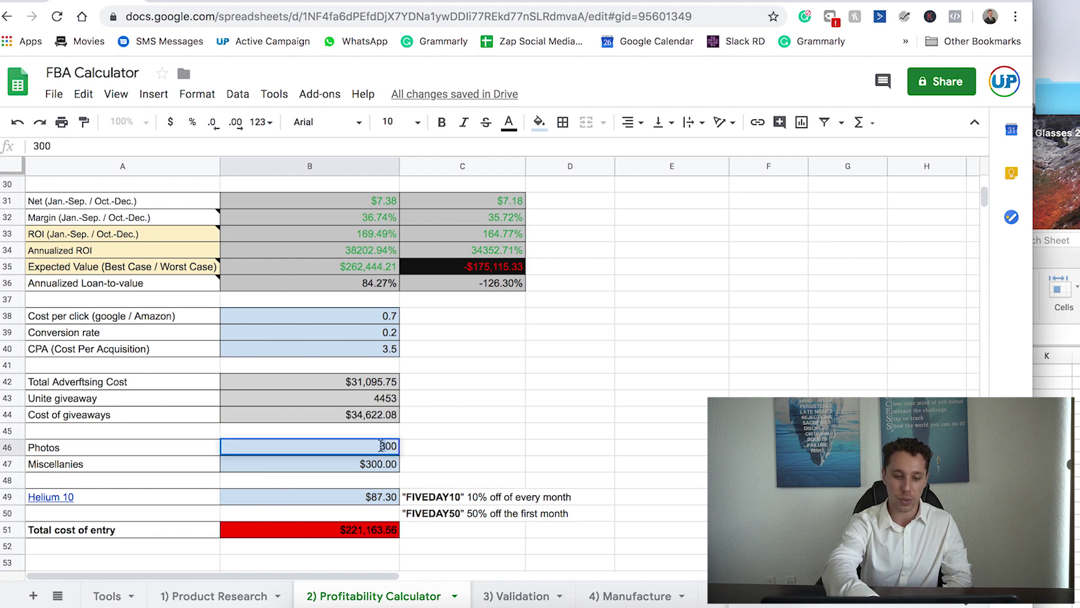
pyautogui.press('BackSpace')
pyautogui.write('5')
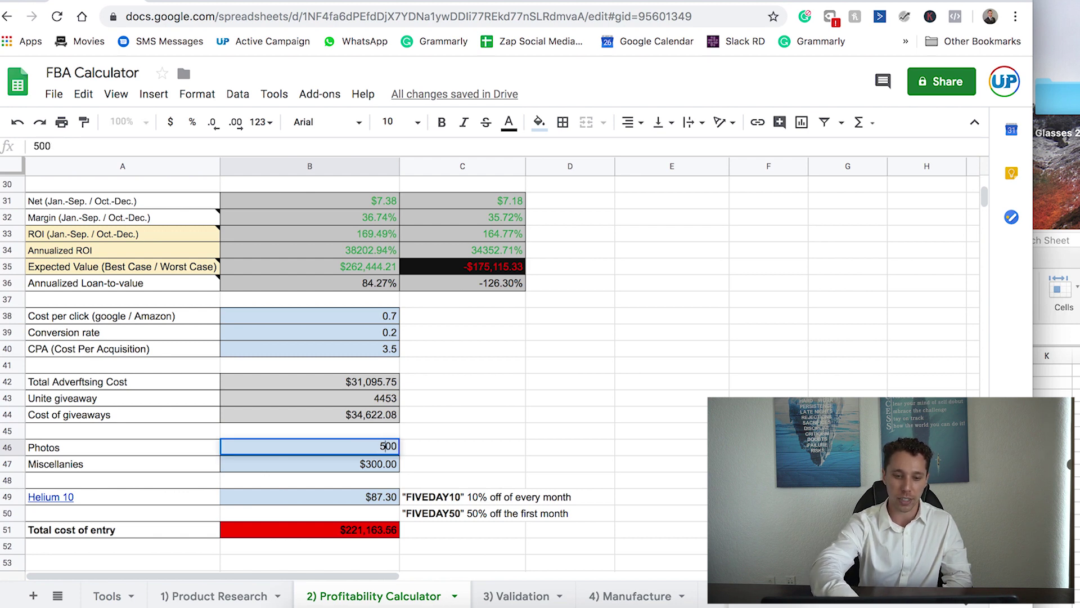
pyautogui.click(431, 452)
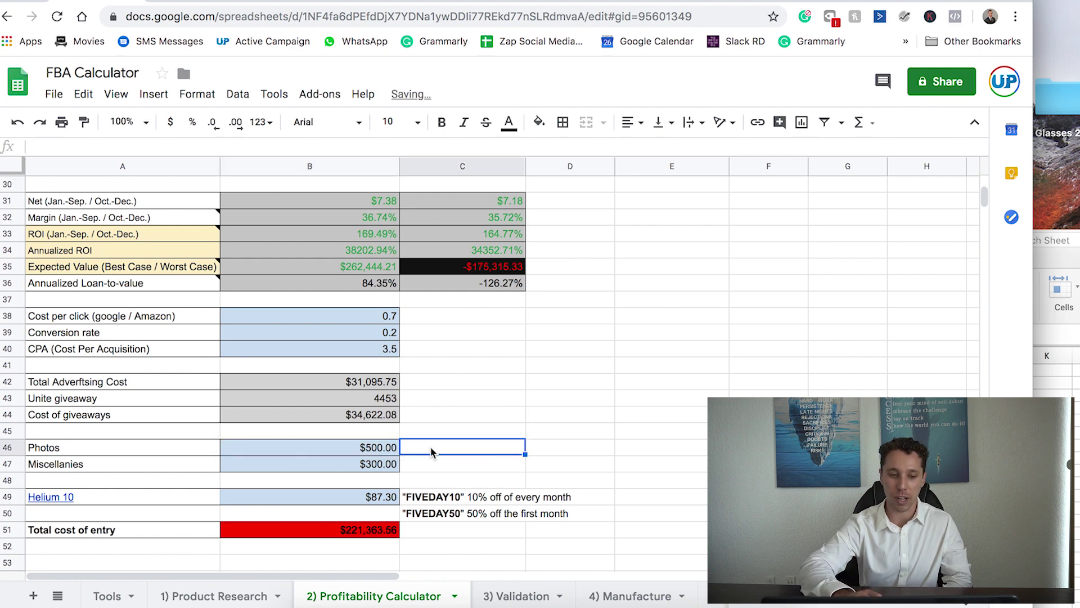
# Step: Set the Miscellanies cost to $1,000
pyautogui.doubleClick(371, 464)
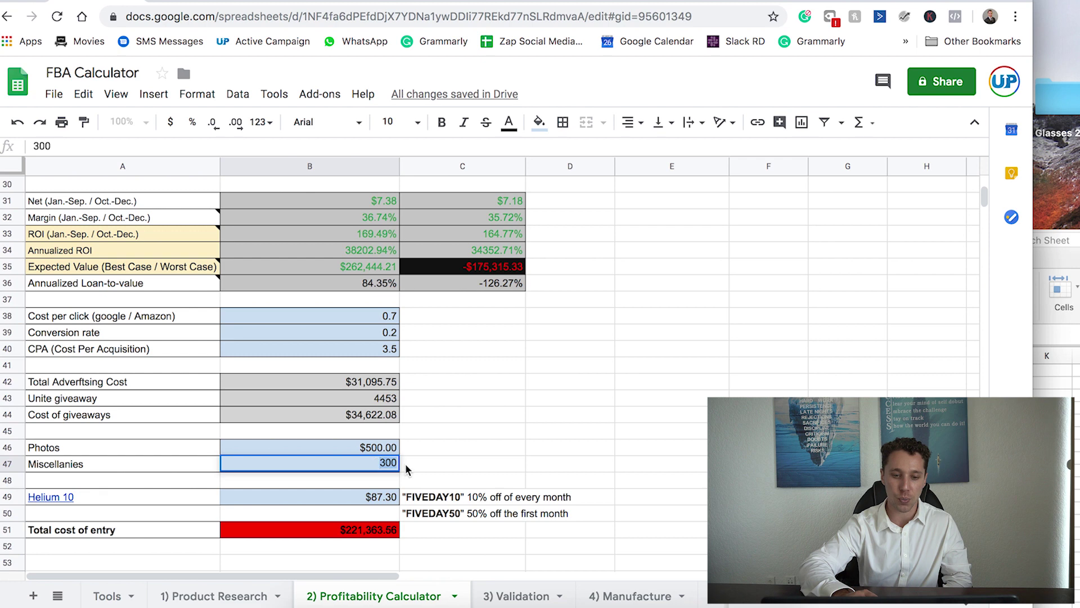
pyautogui.press('BackSpace')
pyautogui.press('BackSpace')
pyautogui.press('BackSpace')
pyautogui.write('1000')
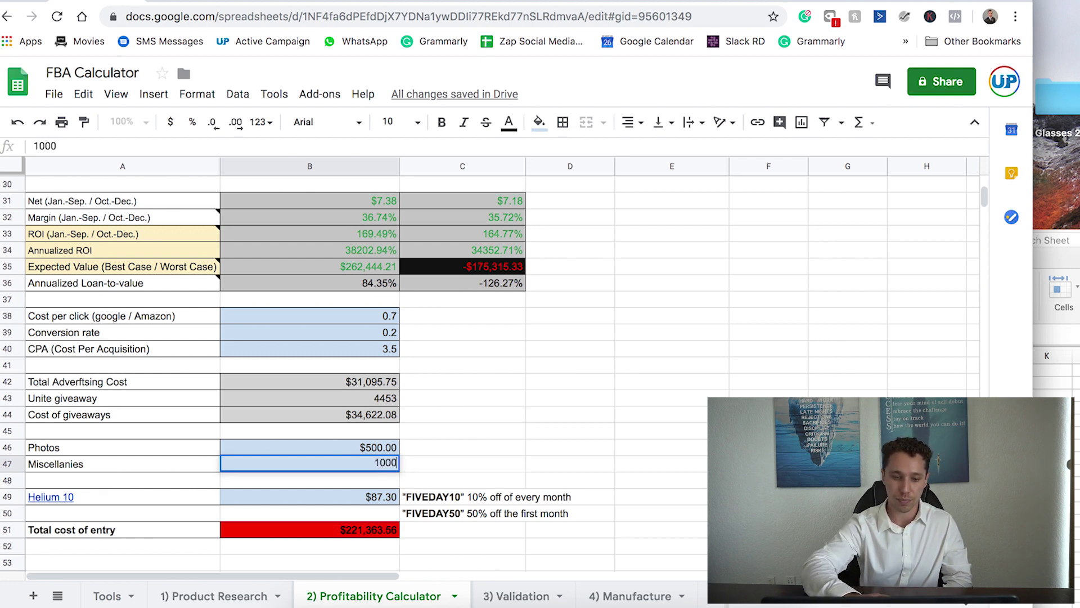
pyautogui.click(431, 458)
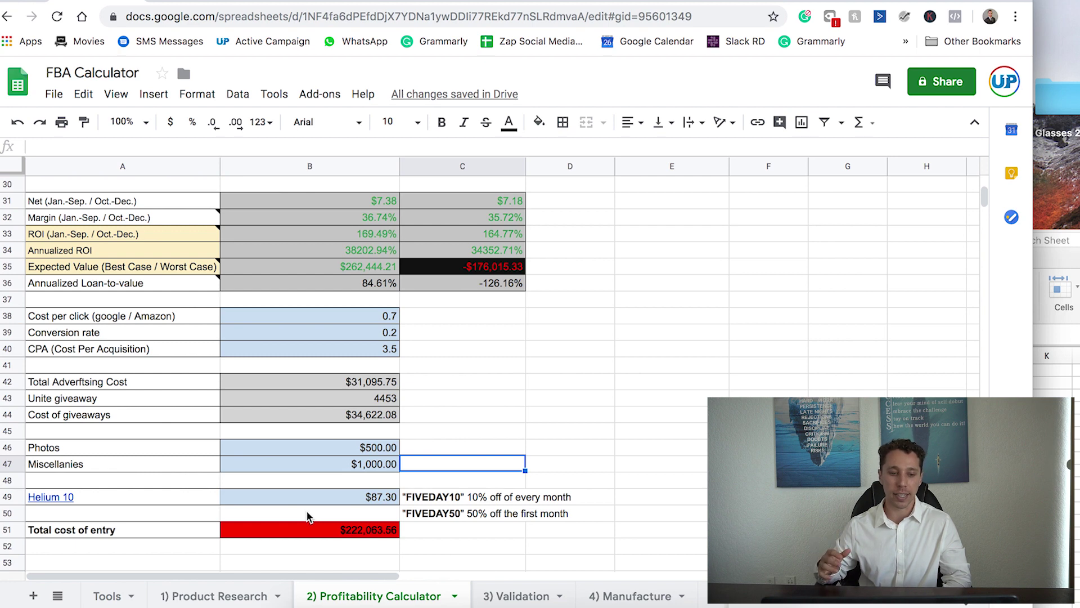
# Step: Review the Helium 10 link and discount note, and inspect the Total cost of entry formula
pyautogui.moveTo(211, 500)
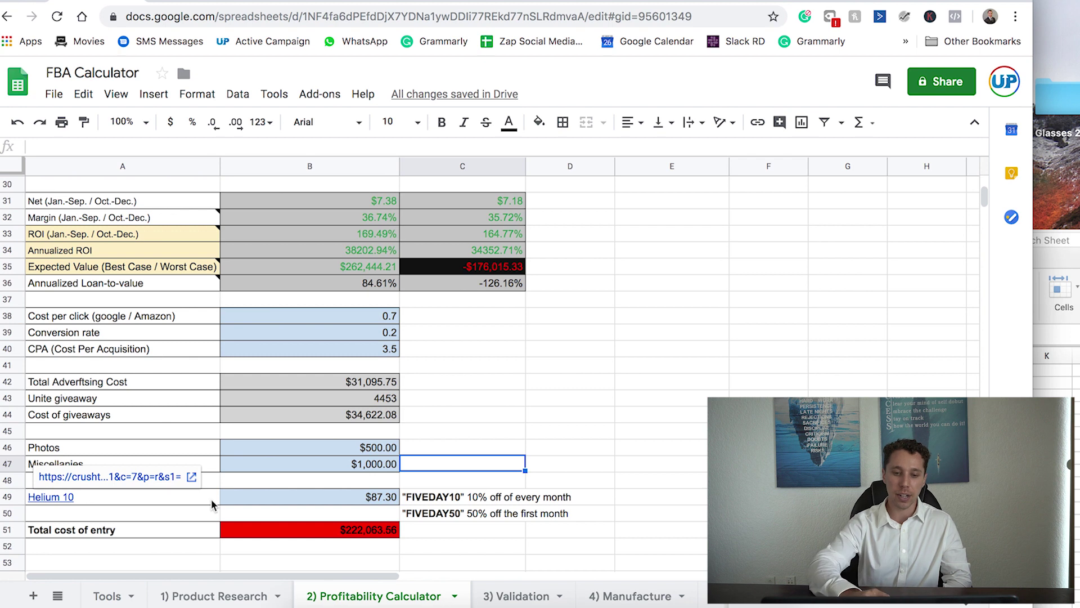
pyautogui.click(443, 501)
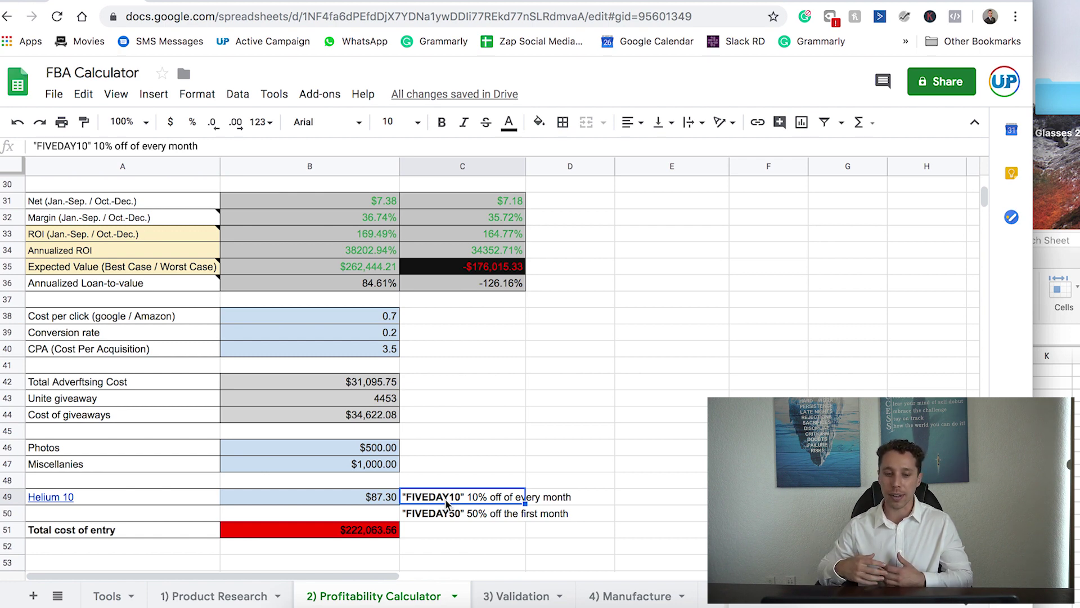
pyautogui.click(322, 532)
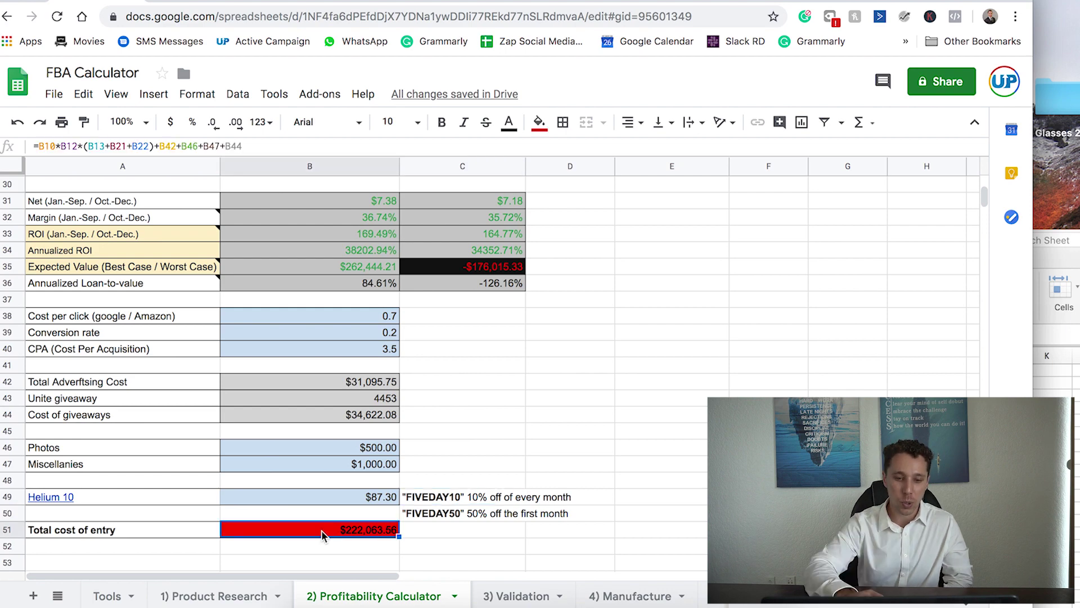
# Step: Check which cost cells feed the Total cost of entry formula, and leave the formula unedited
pyautogui.doubleClick(322, 532)
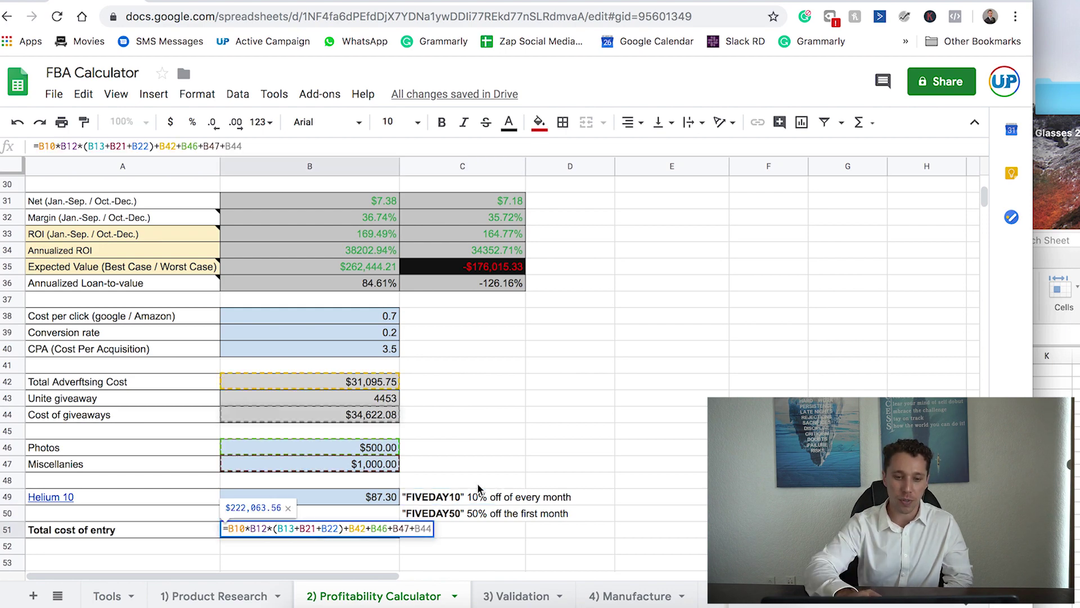
pyautogui.scroll(4, 470, 487)
pyautogui.scroll(-7, 468, 483)
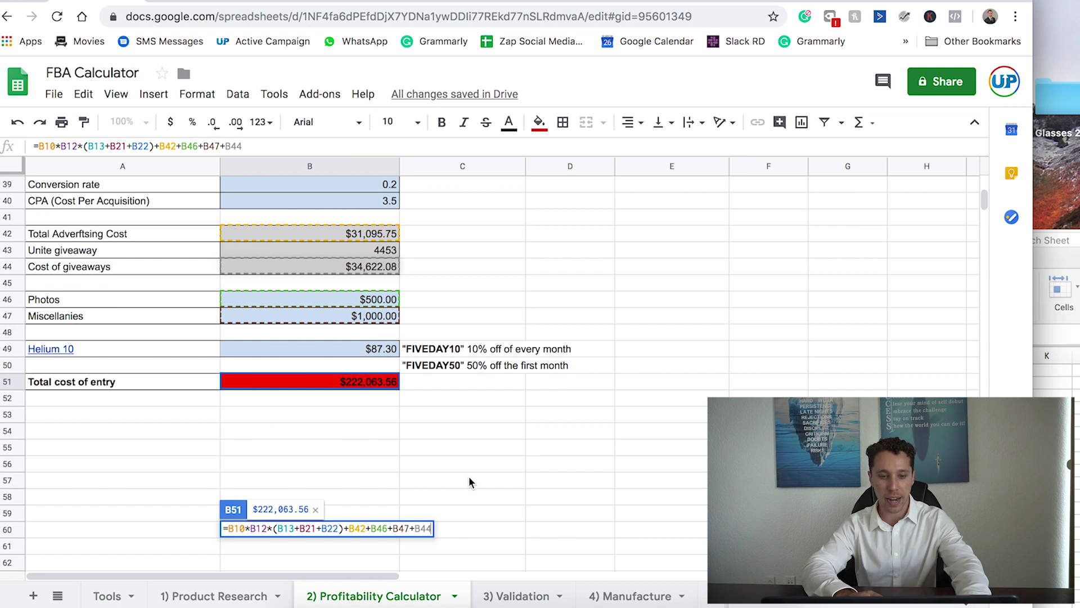
pyautogui.press('Escape')
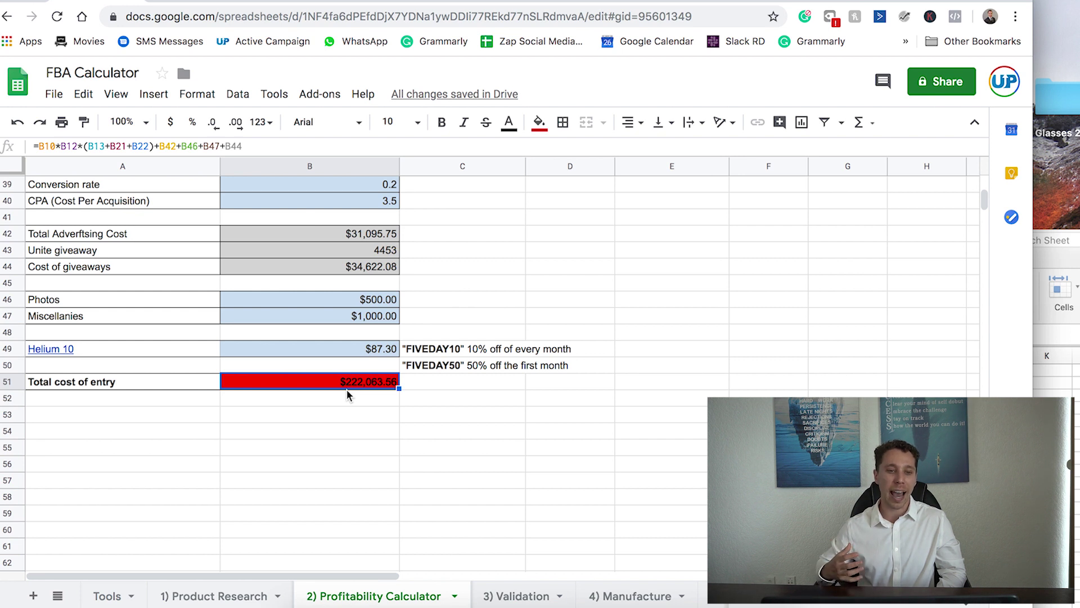
pyautogui.click(395, 420)
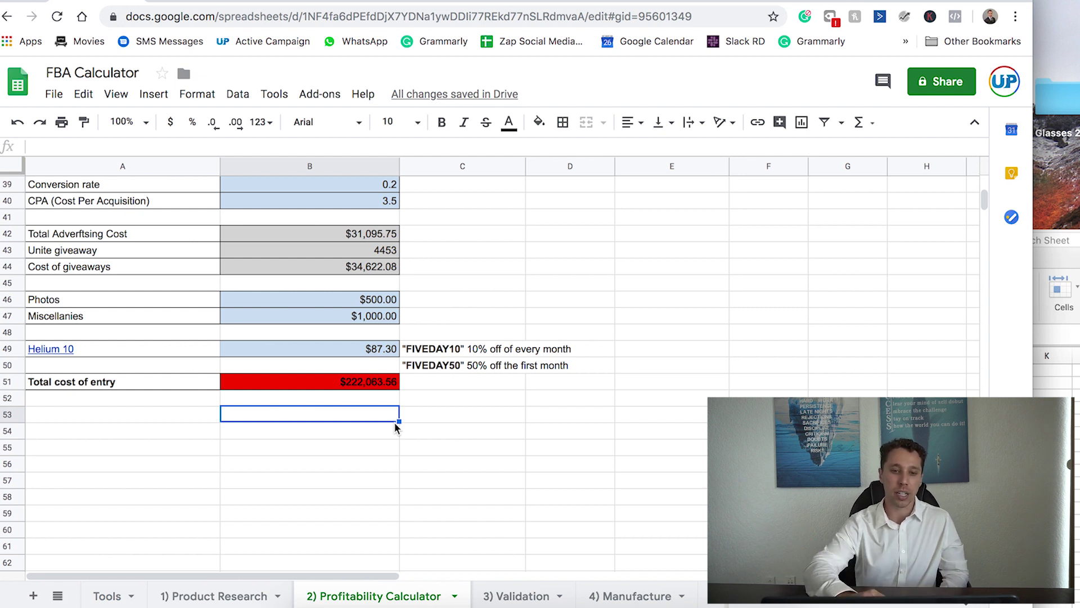
# Step: Review the calculator's profit, ROI and best- and worst-case expected values against the advertising, giveaway and total entry costs
pyautogui.scroll(5, 395, 427)
pyautogui.hscroll(3, 395, 427)
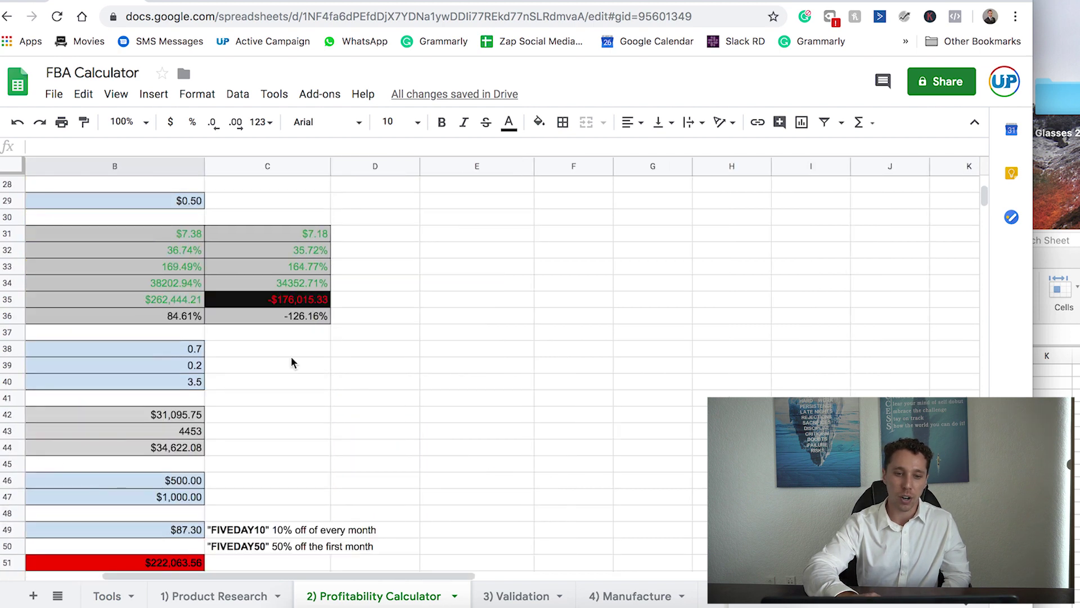
pyautogui.hscroll(-3, 291, 363)
pyautogui.scroll(-1, 339, 552)
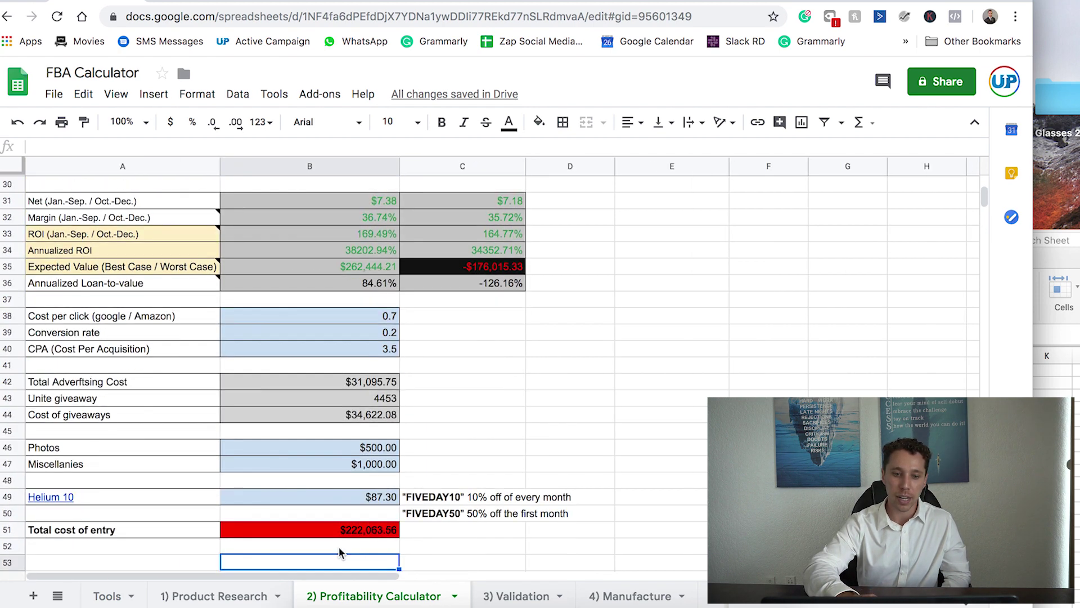
pyautogui.scroll(3, 339, 546)
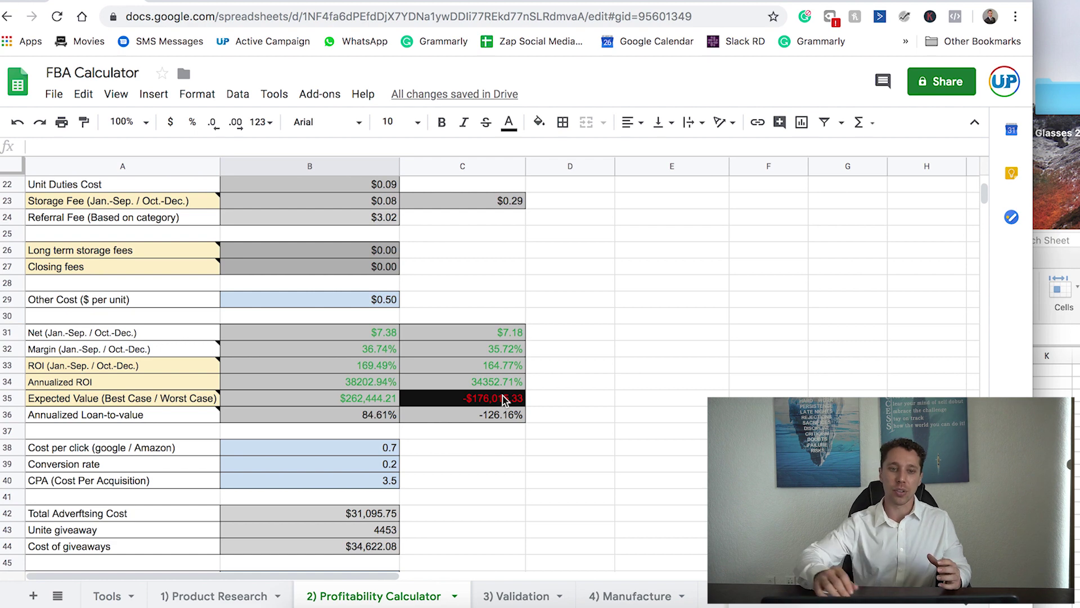
# Step: Switch to Amazon's Fulfillment by Amazon Revenue Calculator and review its cost fields and the HYDRO CELL bottle's product details
pyautogui.click(304, 1)
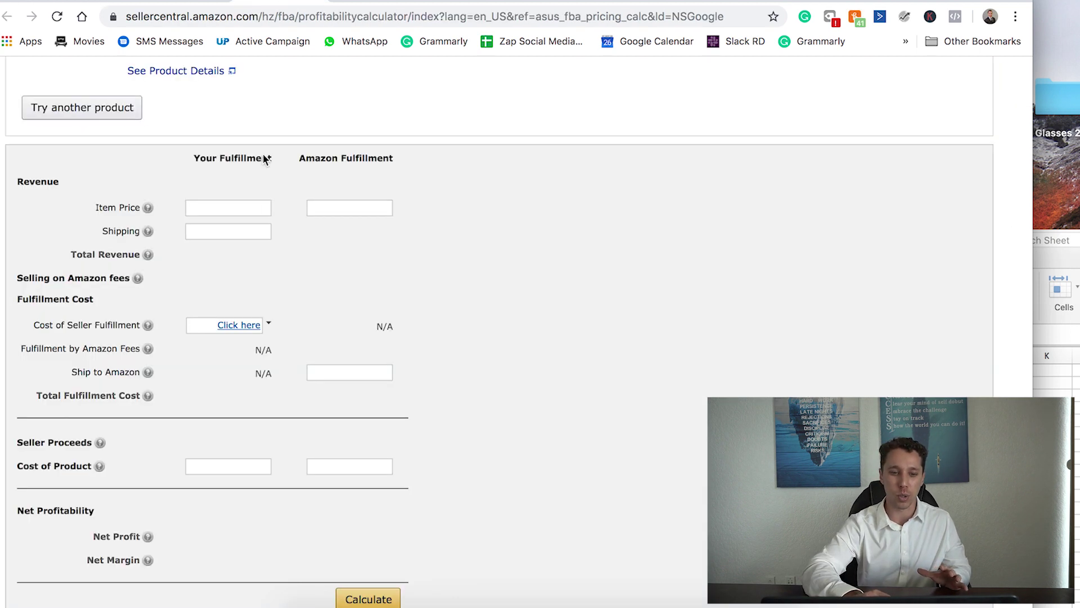
pyautogui.scroll(-3, 264, 225)
pyautogui.scroll(7, 263, 253)
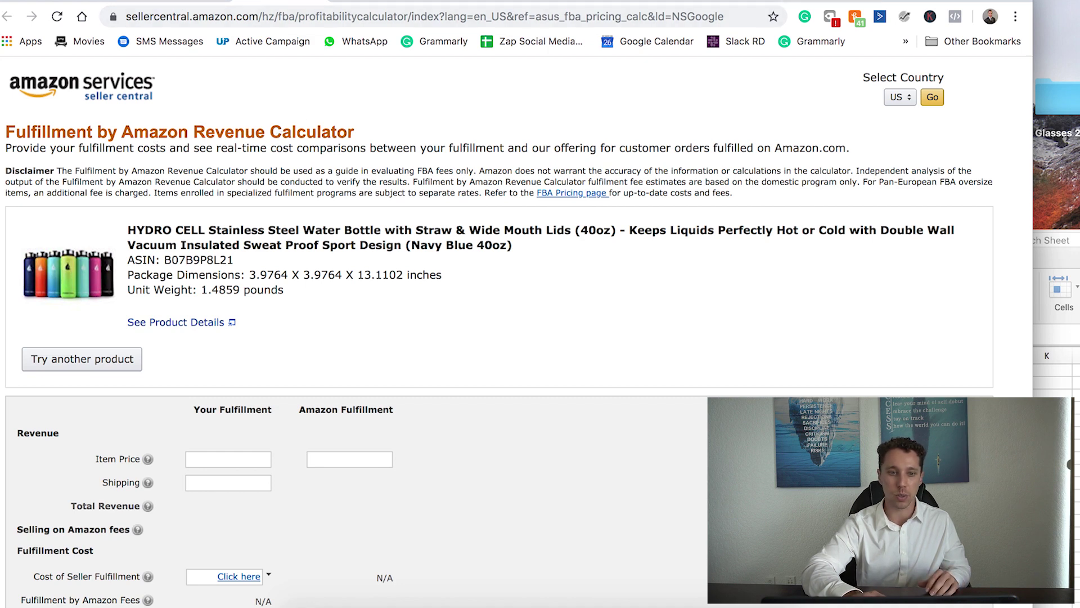
# Step: Switch to the HYDRO CELL bottle's Amazon listing and open the Helium 10 Profitability Calculator for it
pyautogui.click(827, 2)
pyautogui.click(478, 235)
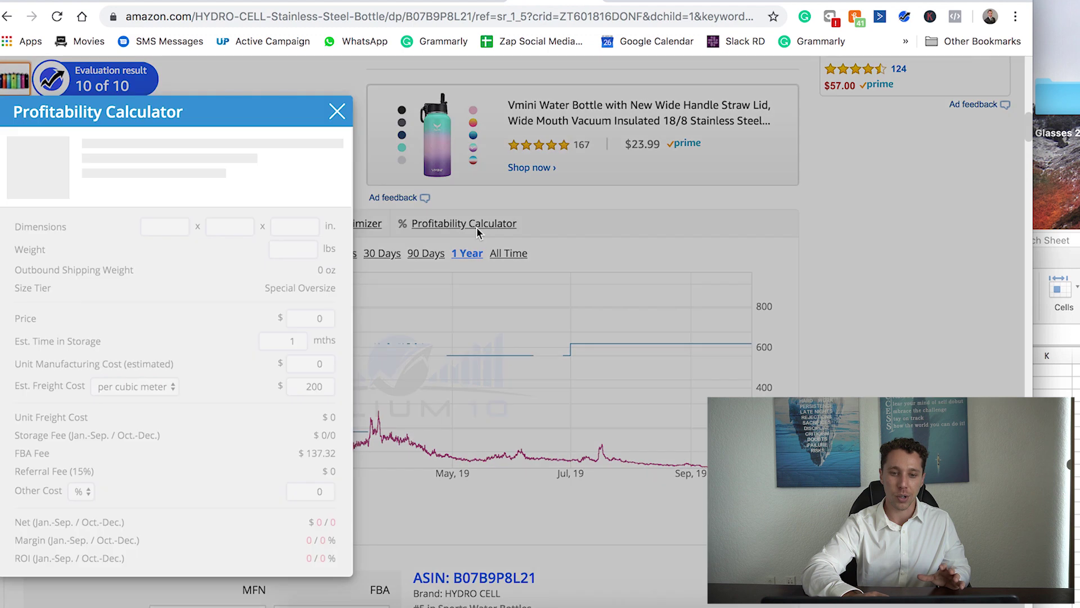
pyautogui.scroll(-1, 177, 433)
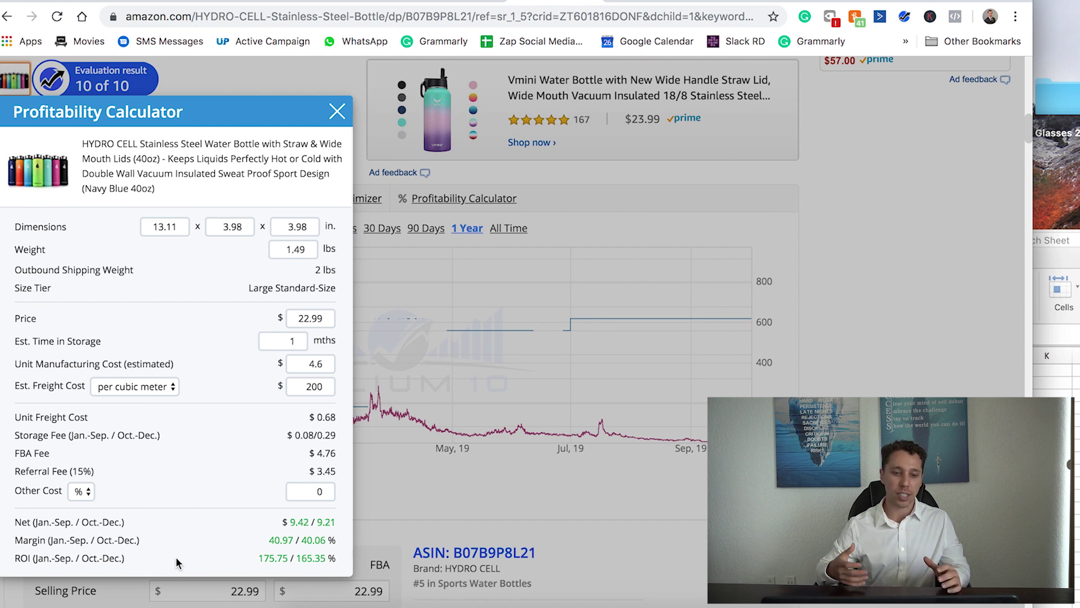
# Step: Examine the estimated freight cost, referral, FBA and storage fees, size tier and outbound shipping weight in the Profitability Calculator
pyautogui.doubleClick(312, 386)
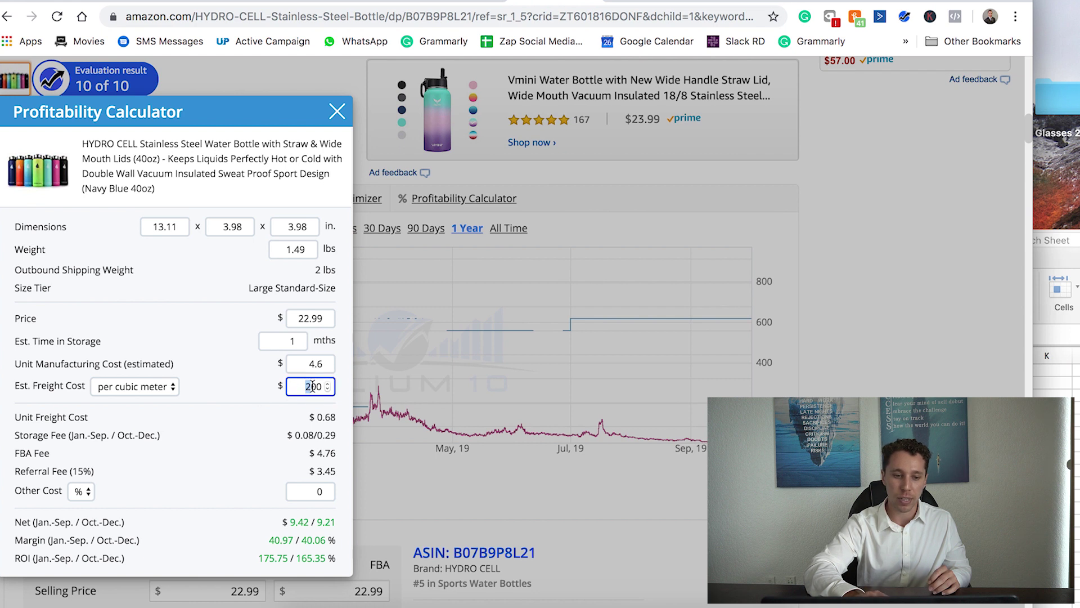
pyautogui.moveTo(21, 470); pyautogui.dragTo(104, 476)
pyautogui.moveTo(17, 453); pyautogui.dragTo(48, 453)
pyautogui.click(39, 425)
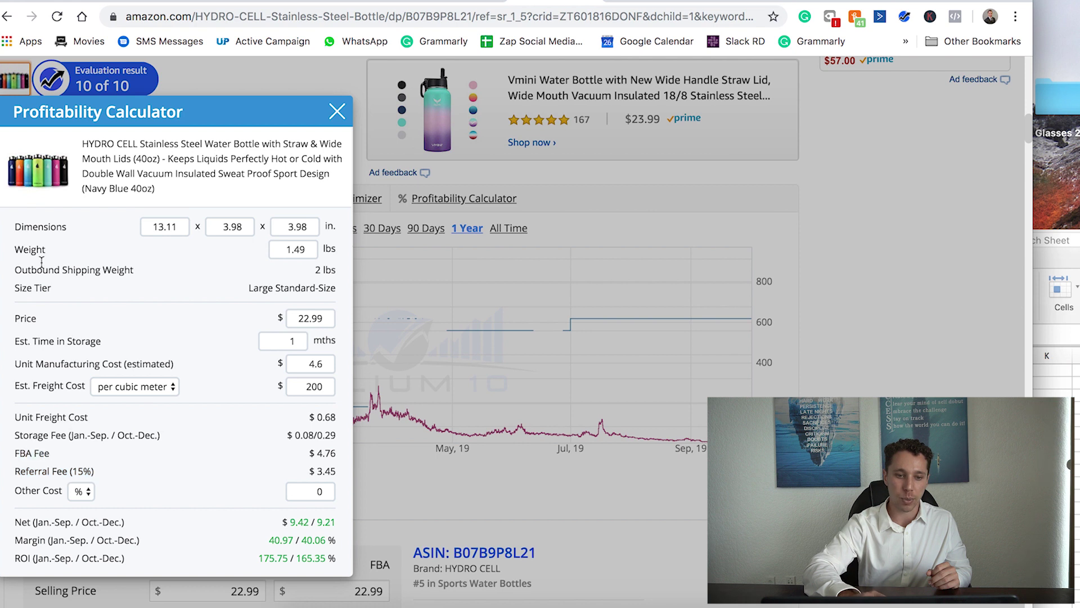
pyautogui.moveTo(336, 284); pyautogui.dragTo(242, 284)
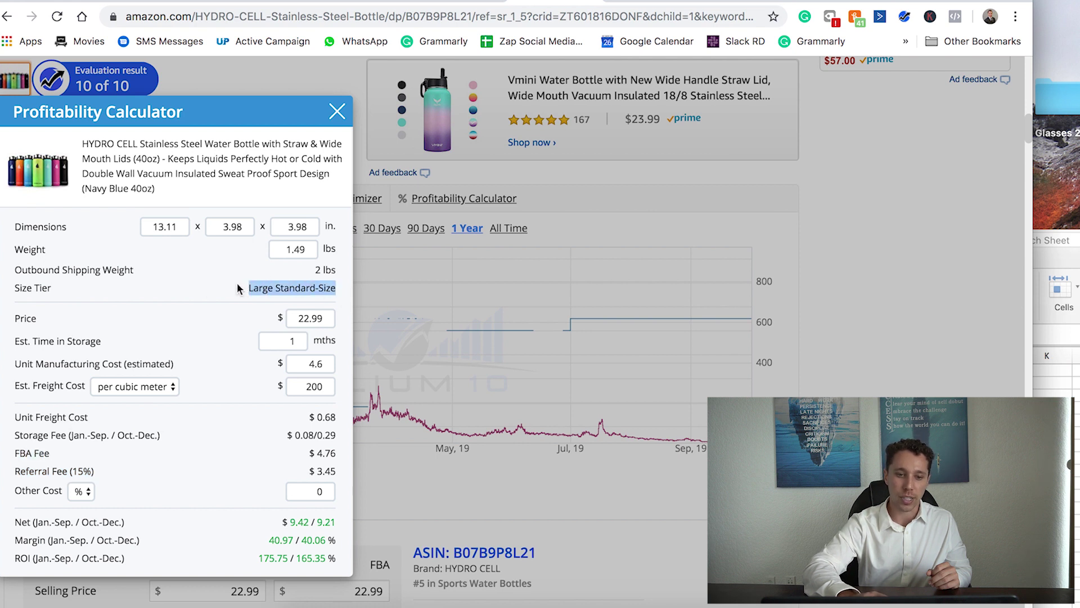
pyautogui.moveTo(342, 270); pyautogui.dragTo(82, 269)
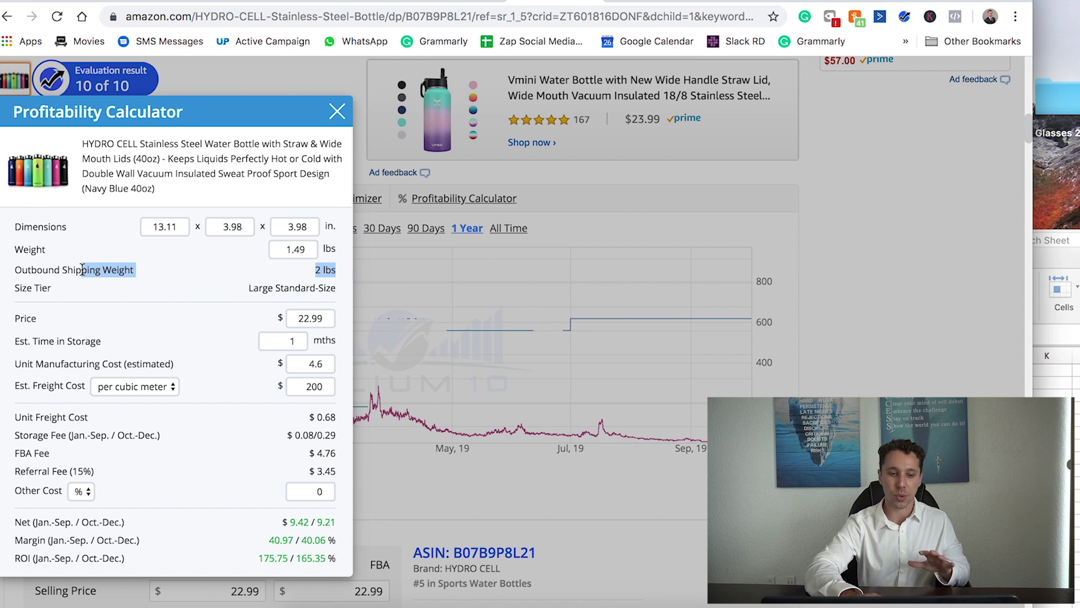